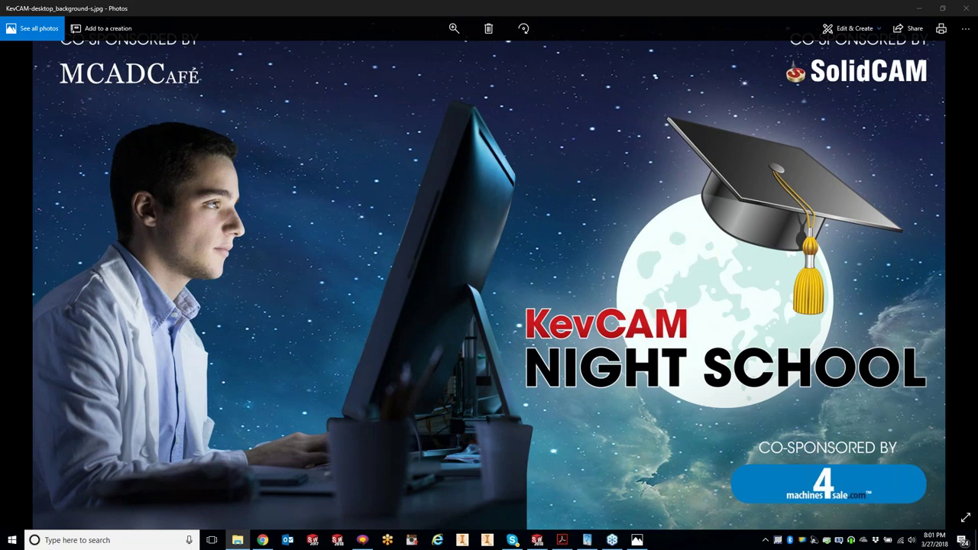
- Close the Night School image in Photos and the sc_kevCAM-topics.pdf flyer in Acrobat Reader
left_click(561, 540)
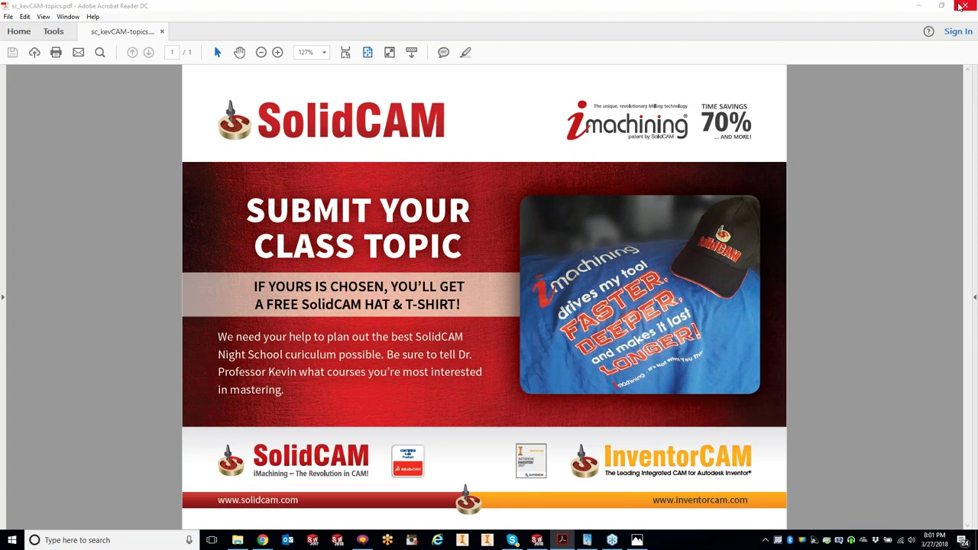
left_click(959, 6)
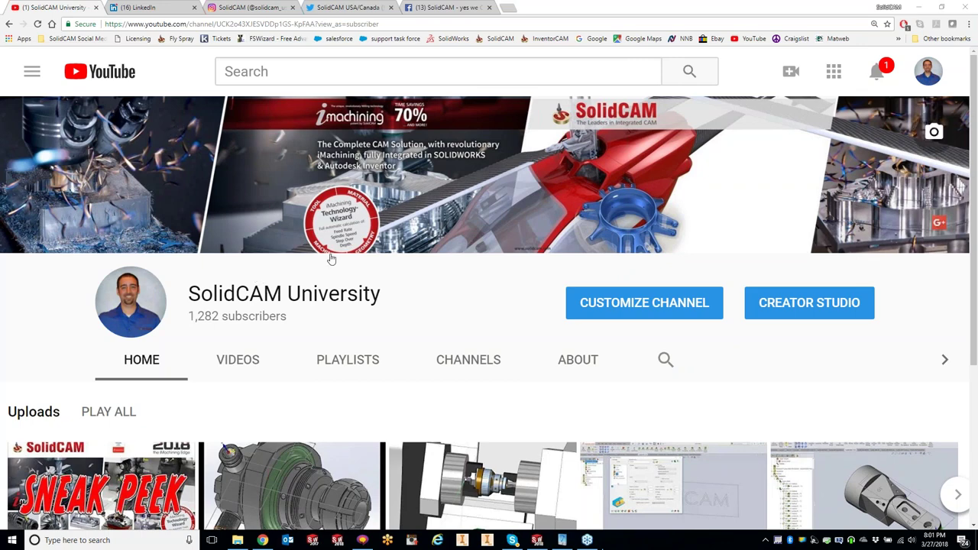
- Scroll through the SolidCAM University YouTube channel home page
left_click(382, 23)
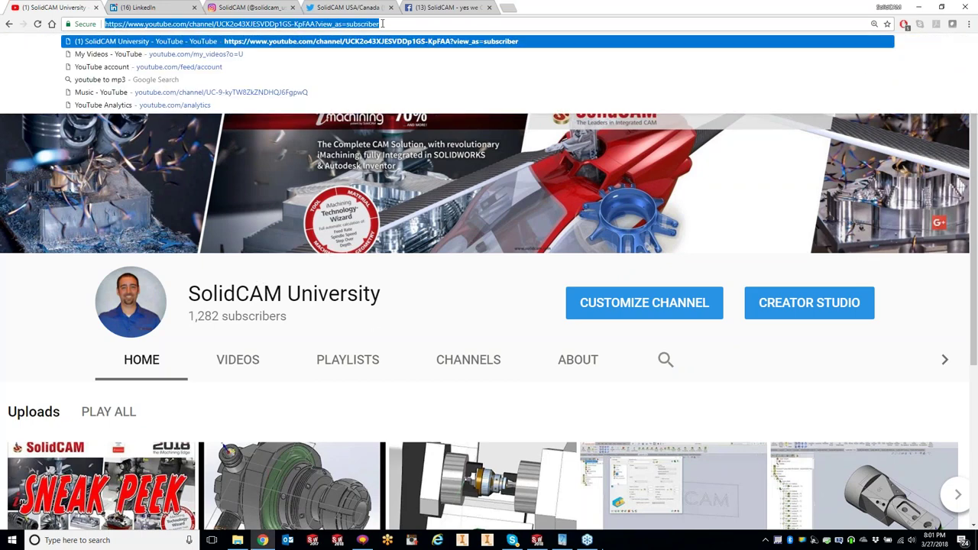
key("Escape")
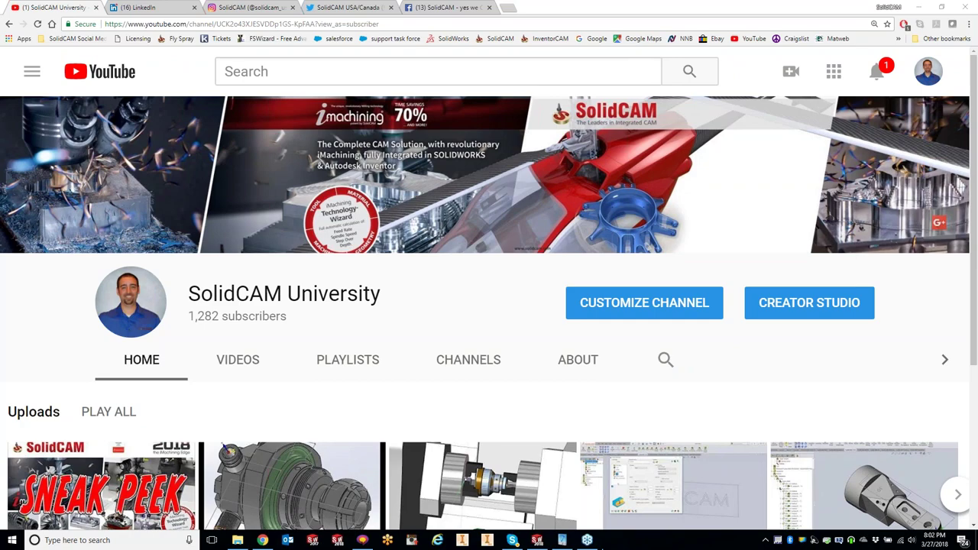
left_click(483, 362)
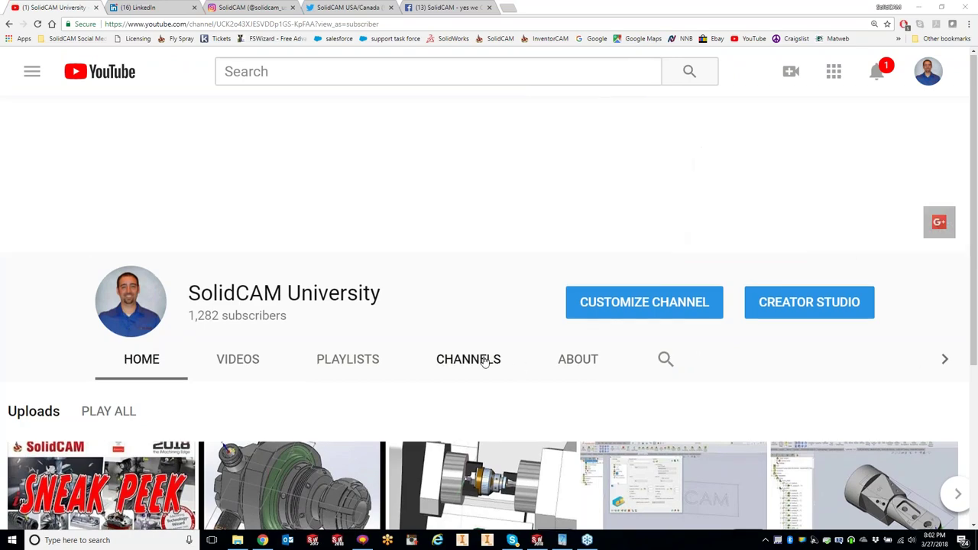
scroll(484, 362, "down", 1)
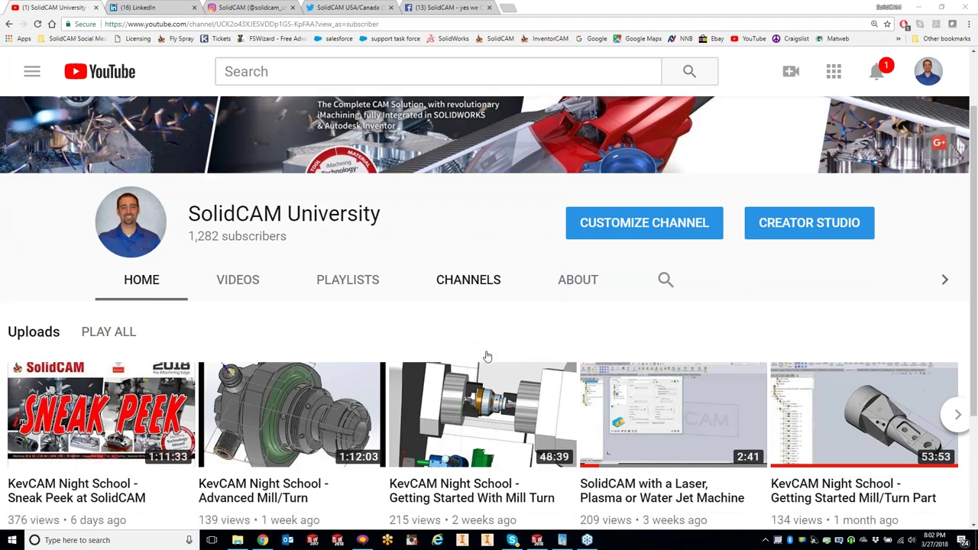
scroll(486, 357, "down", 1)
mouse_move(672, 414)
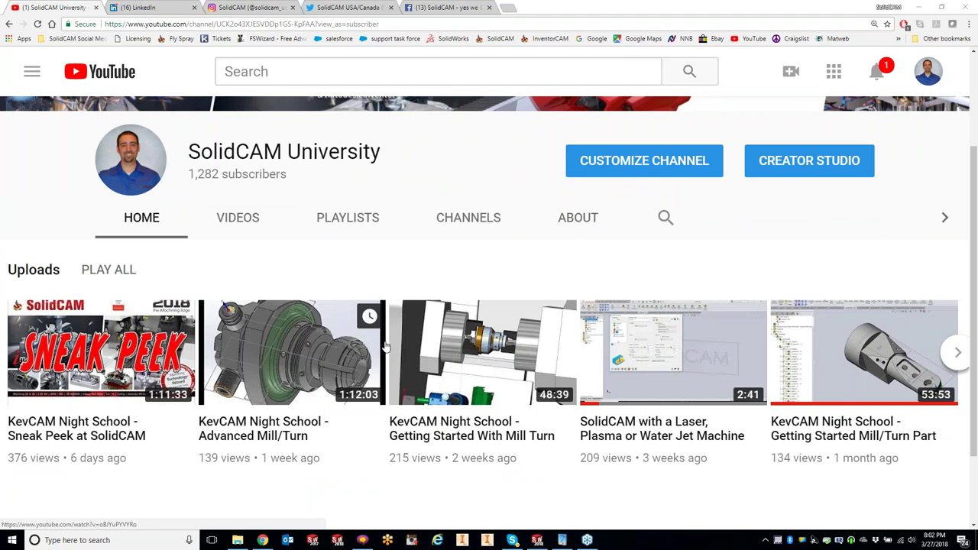
mouse_move(662, 490)
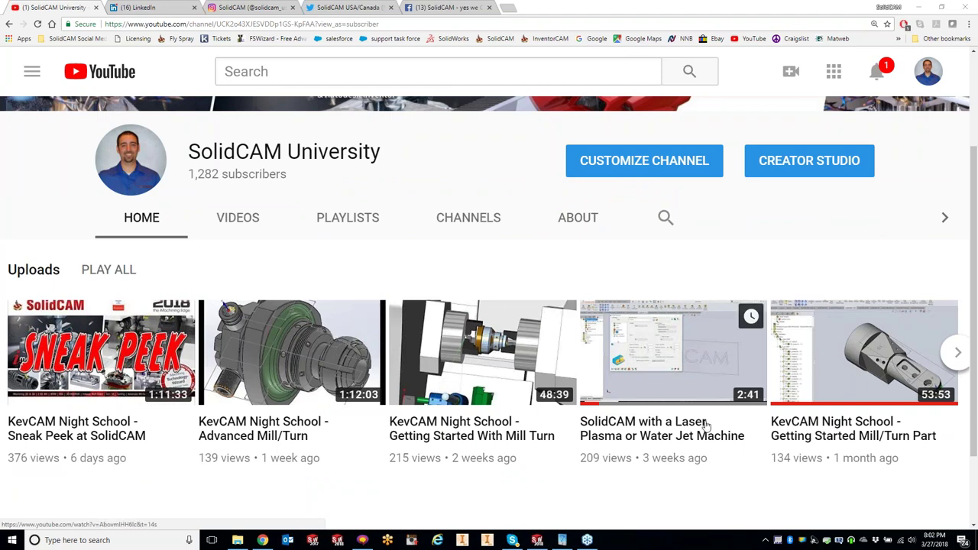
scroll(706, 425, "down", 1)
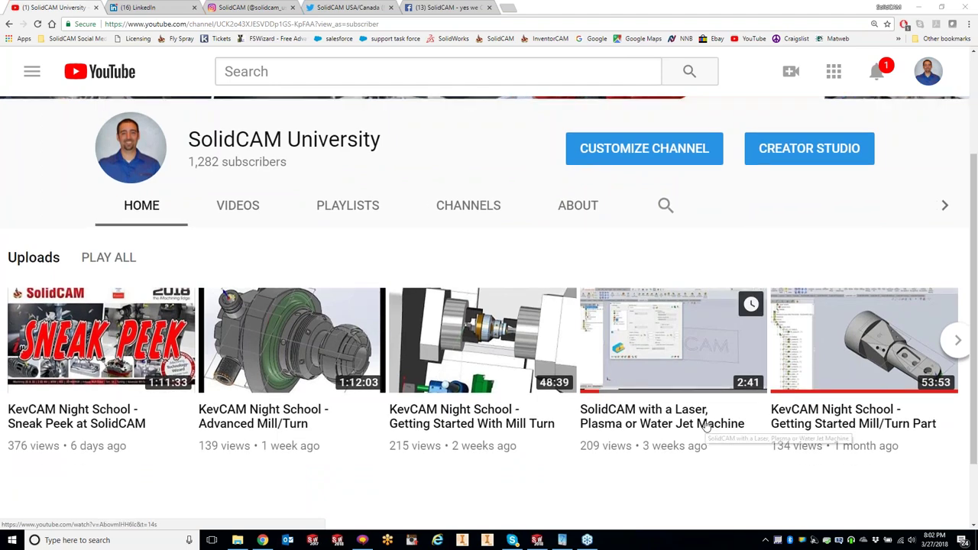
- Browse the channel's full VIDEOS list of uploads, then go to the LinkedIn feed
left_click(237, 208)
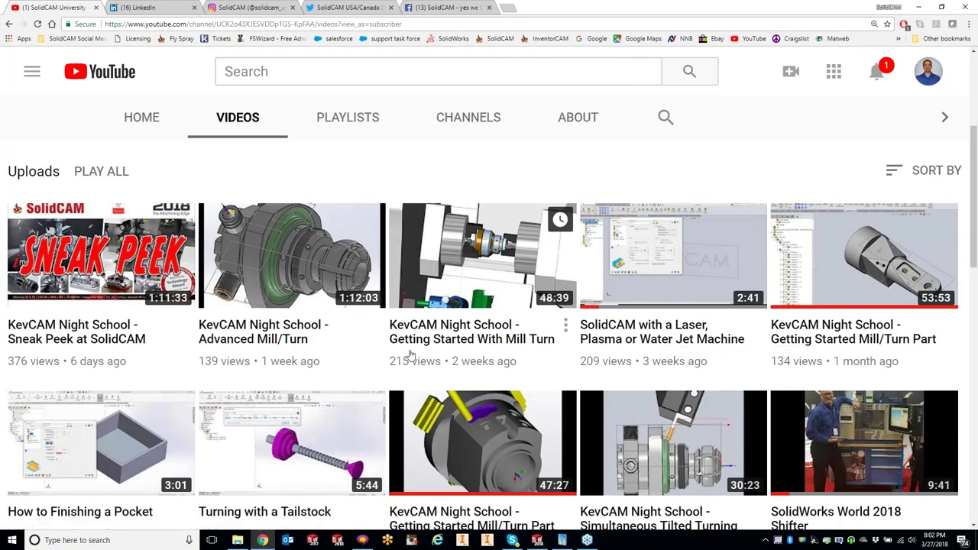
scroll(409, 354, "down", 1)
scroll(409, 354, "down", 3)
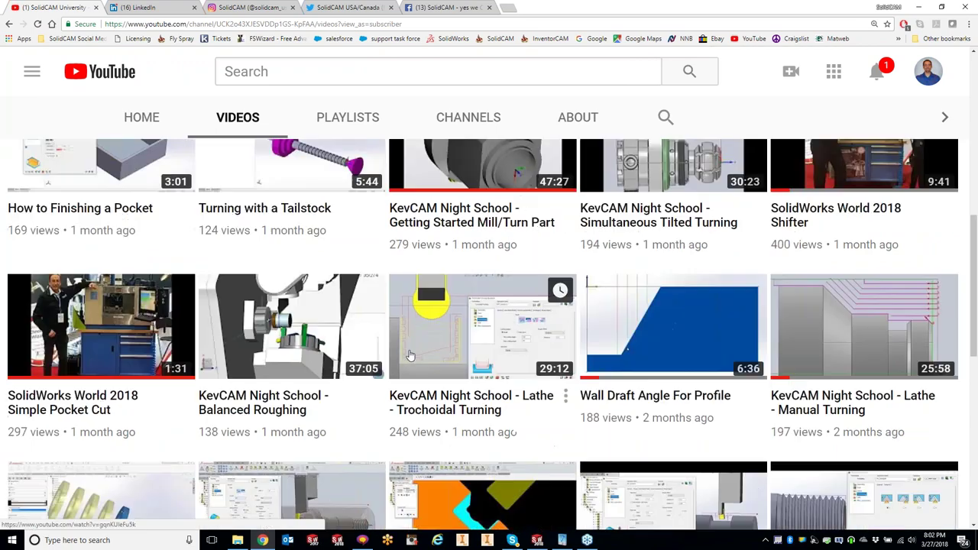
scroll(409, 355, "down", 1)
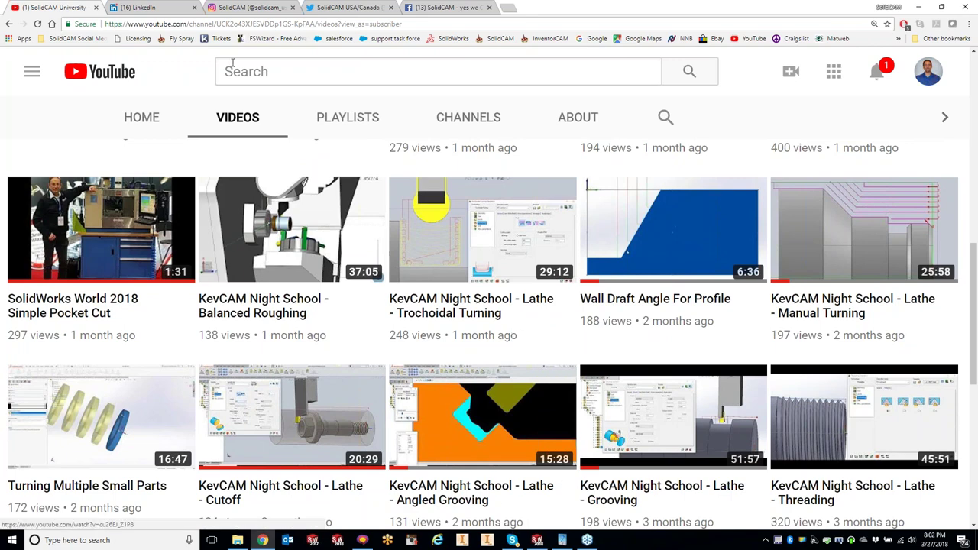
left_click(147, 7)
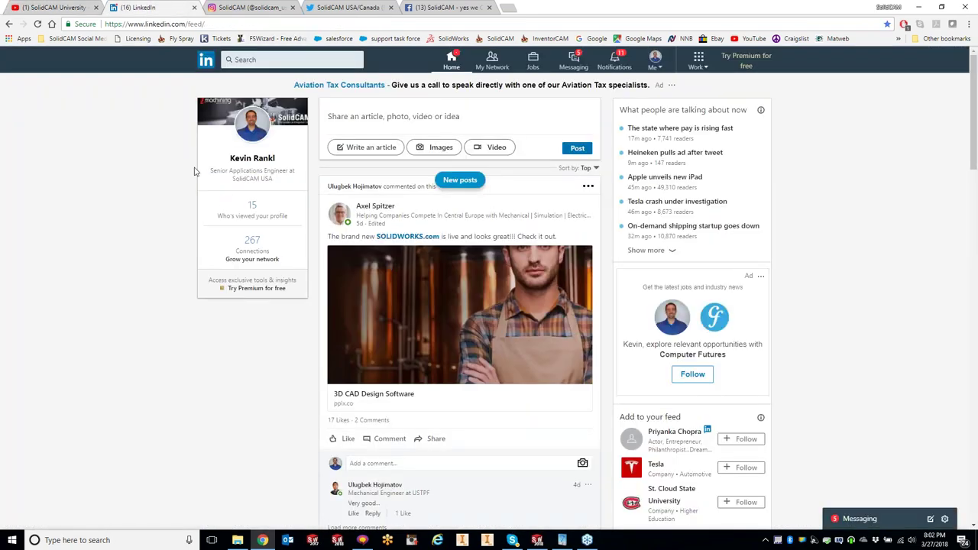
- View your own LinkedIn profile page, then go to the SolidCAM Instagram profile
left_click(253, 158)
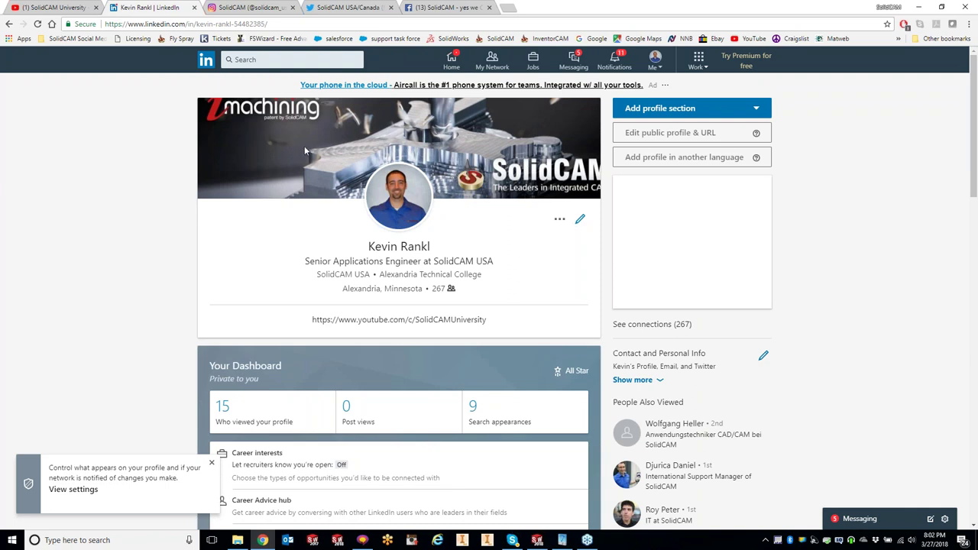
left_click(250, 7)
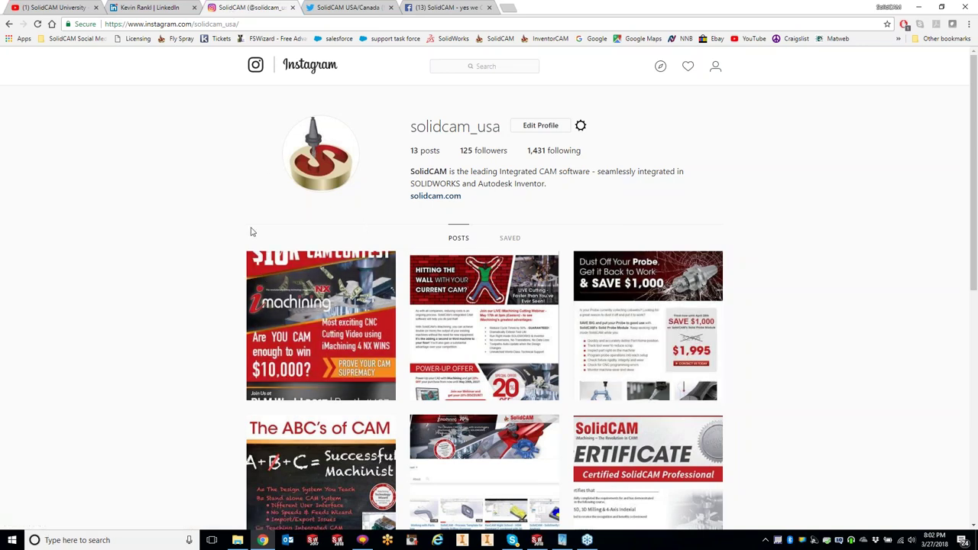
- Compare the SolidCAM USA/Canada Twitter and Instagram profiles, then bring up the SolidCAM Facebook page
left_click(345, 8)
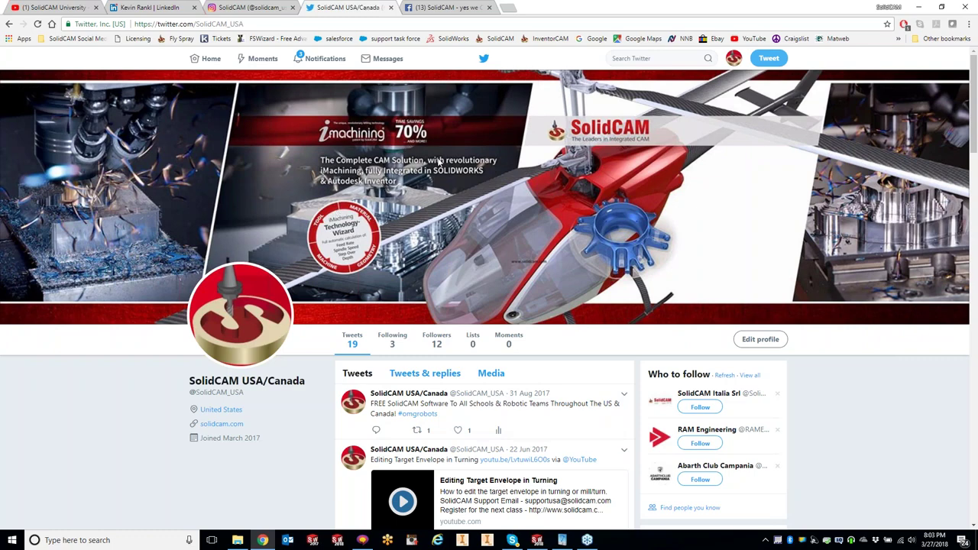
left_click(289, 6)
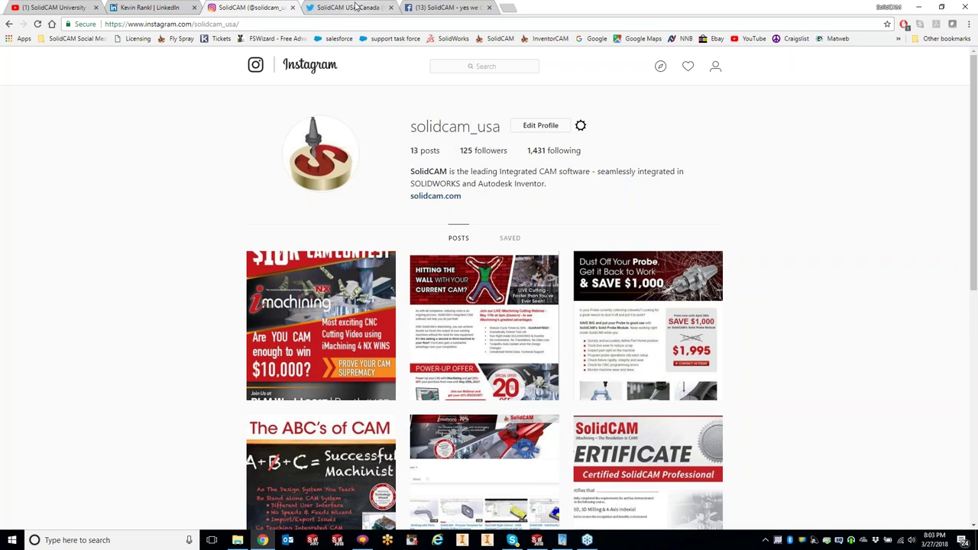
left_click(357, 7)
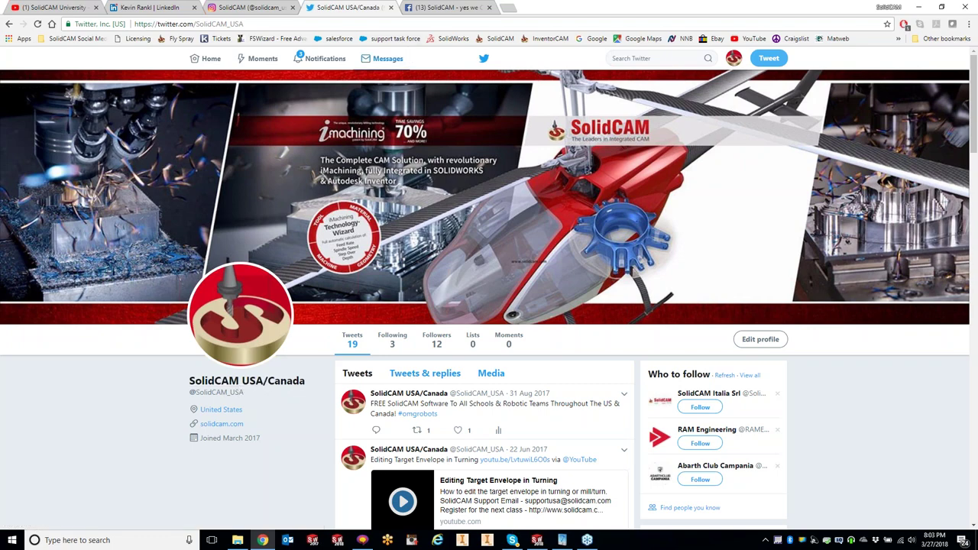
left_click(446, 8)
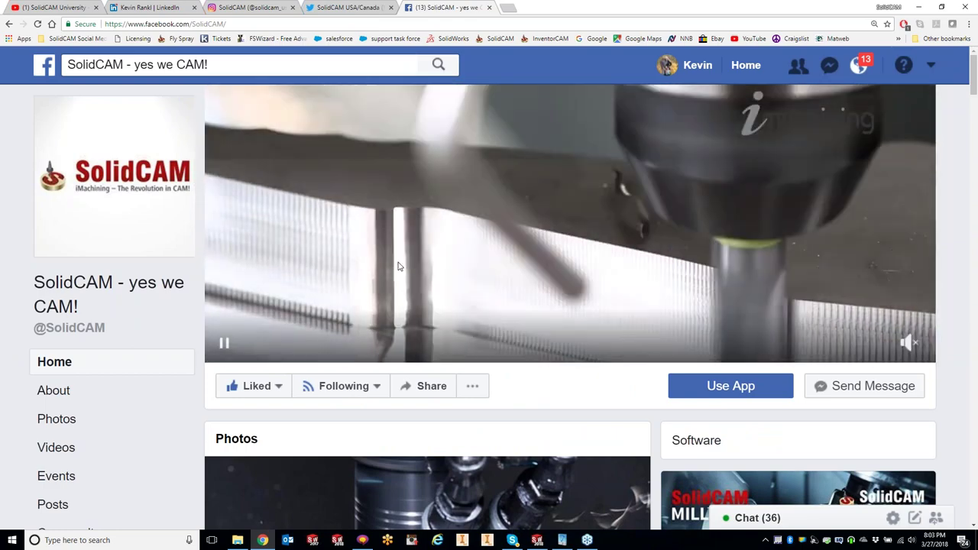
- Scroll the SolidCAM Facebook page to the SolidWorks World 2018 photo, view it full size, then minimize Chrome
scroll(491, 297, "down", 1)
scroll(491, 301, "down", 2)
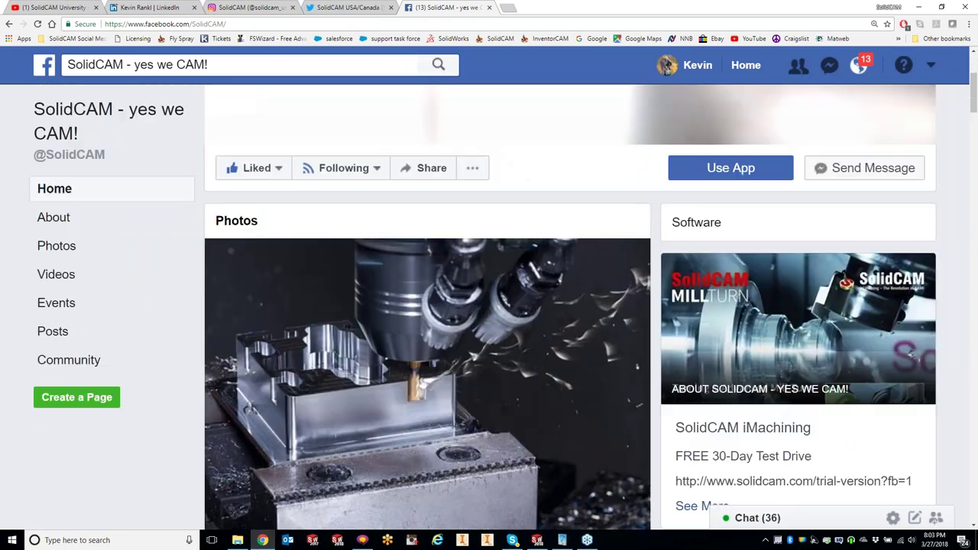
scroll(491, 305, "down", 1)
scroll(491, 310, "down", 4)
scroll(491, 305, "down", 5)
scroll(490, 298, "down", 3)
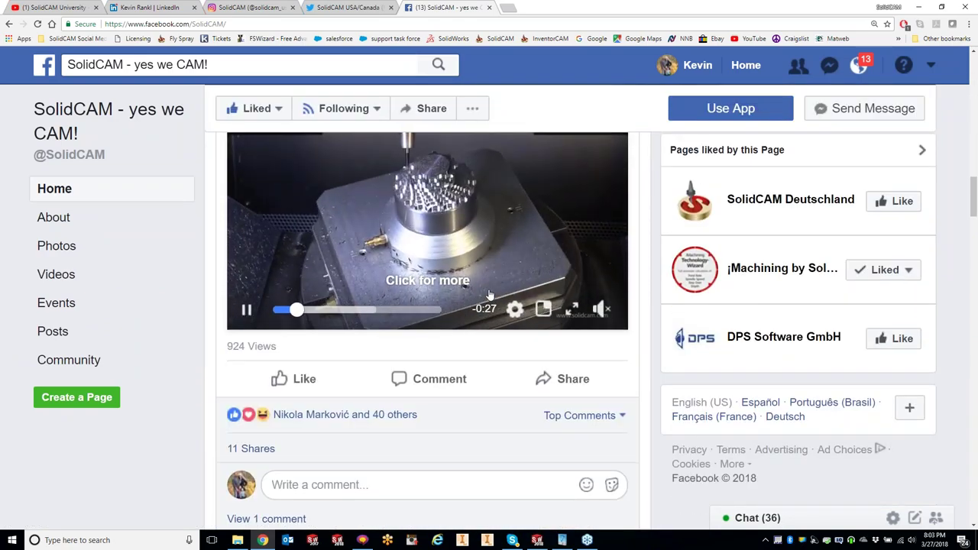
scroll(490, 296, "down", 1)
scroll(490, 295, "down", 2)
scroll(484, 301, "down", 3)
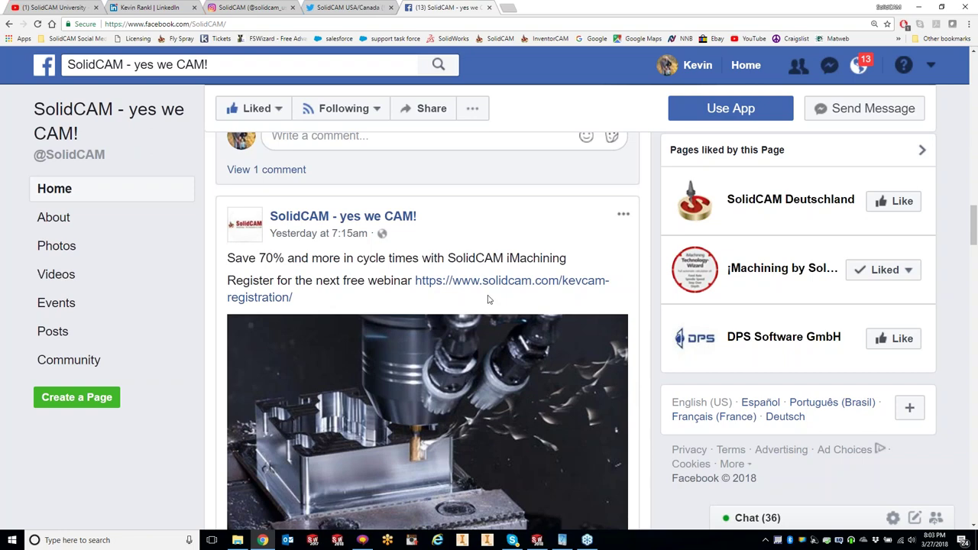
scroll(485, 301, "down", 4)
scroll(484, 301, "down", 3)
scroll(484, 301, "down", 2)
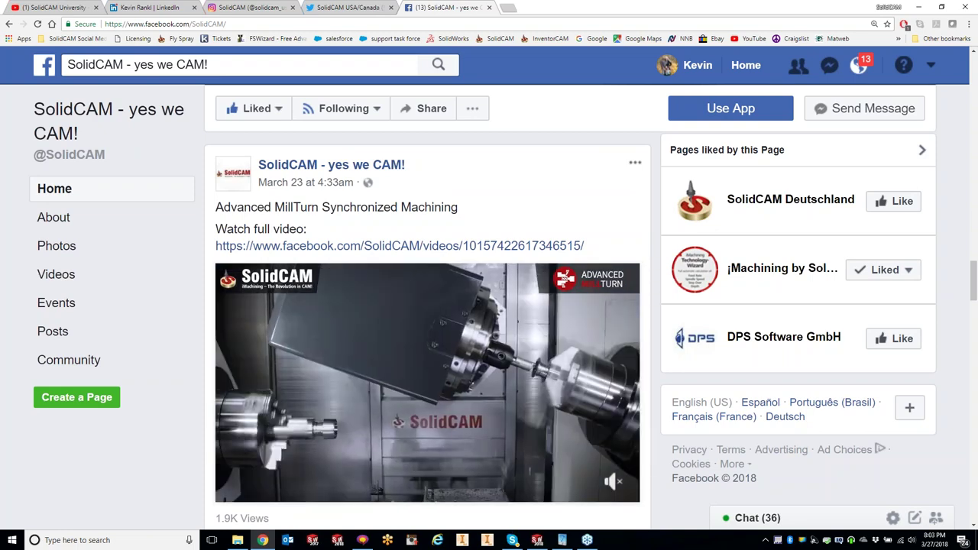
scroll(498, 348, "down", 2)
scroll(498, 348, "down", 2)
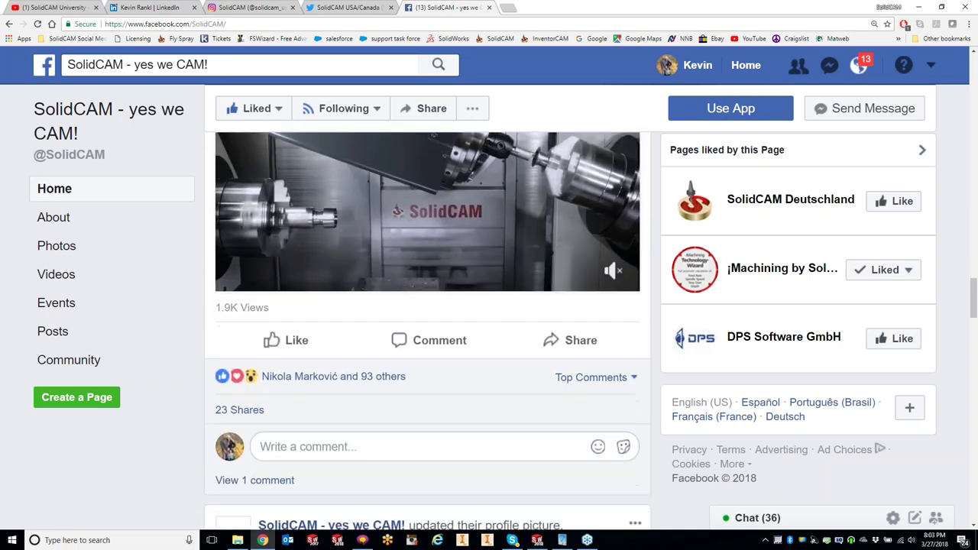
scroll(498, 348, "down", 4)
scroll(498, 348, "down", 2)
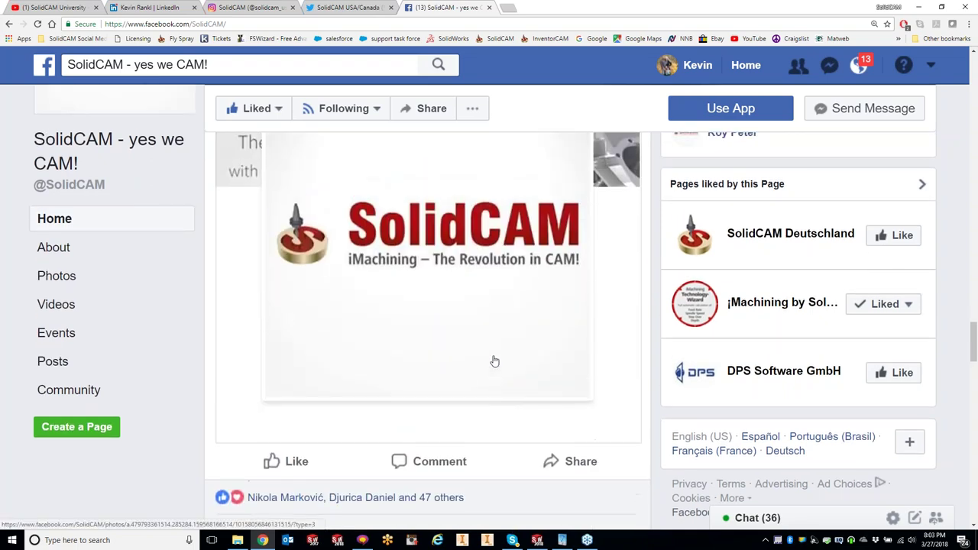
scroll(494, 361, "up", 2)
scroll(494, 362, "down", 5)
scroll(492, 407, "down", 2)
scroll(492, 407, "down", 2)
scroll(496, 401, "down", 2)
scroll(427, 331, "down", 7)
scroll(427, 331, "down", 2)
scroll(427, 331, "down", 4)
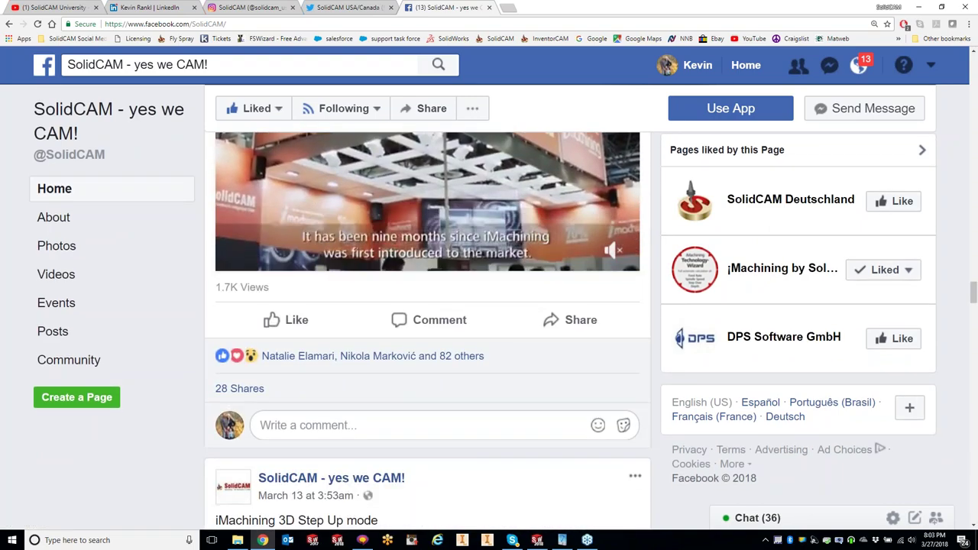
scroll(457, 405, "down", 4)
scroll(457, 406, "down", 2)
scroll(457, 405, "down", 5)
scroll(456, 405, "down", 2)
scroll(456, 401, "down", 5)
scroll(456, 401, "down", 3)
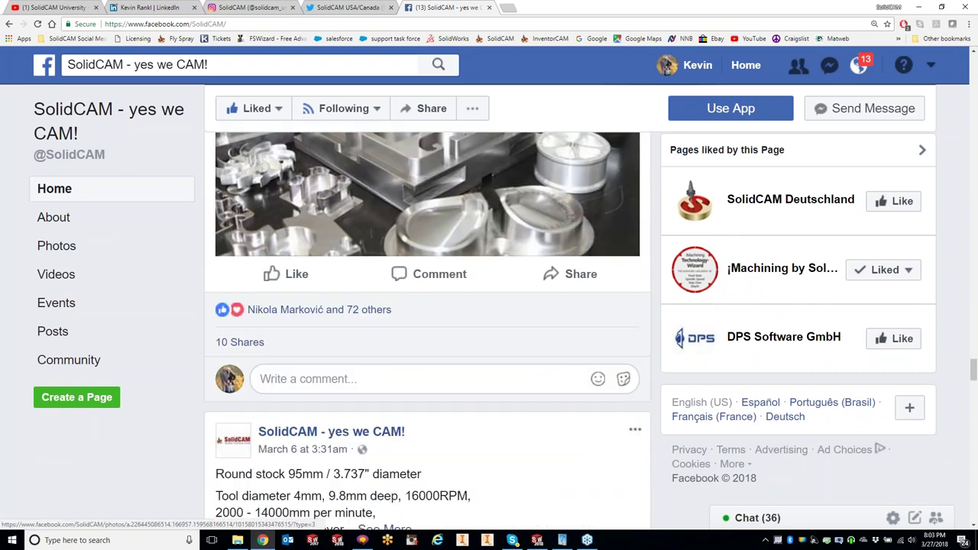
scroll(456, 401, "down", 3)
scroll(456, 401, "down", 2)
scroll(456, 401, "down", 2)
scroll(456, 401, "down", 1)
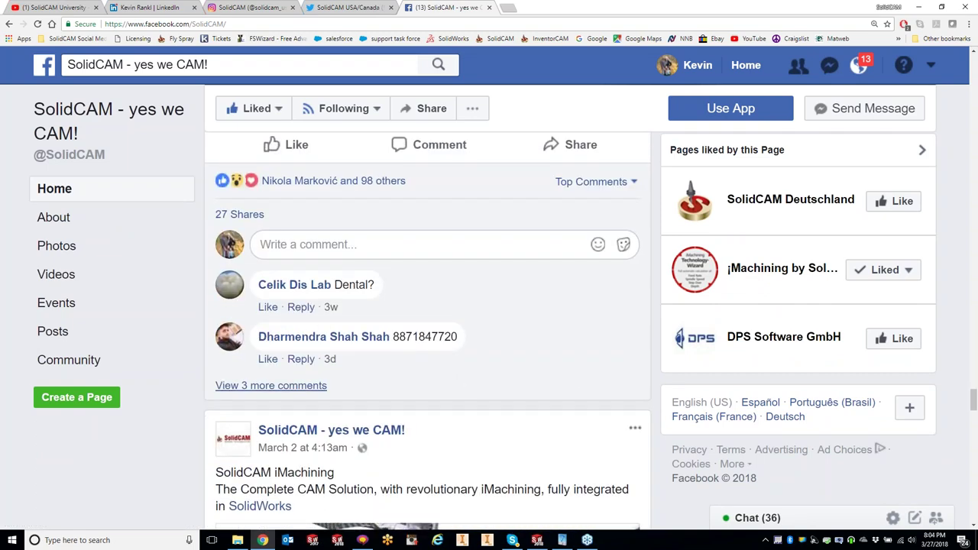
scroll(456, 401, "down", 4)
scroll(456, 401, "down", 5)
scroll(456, 401, "down", 9)
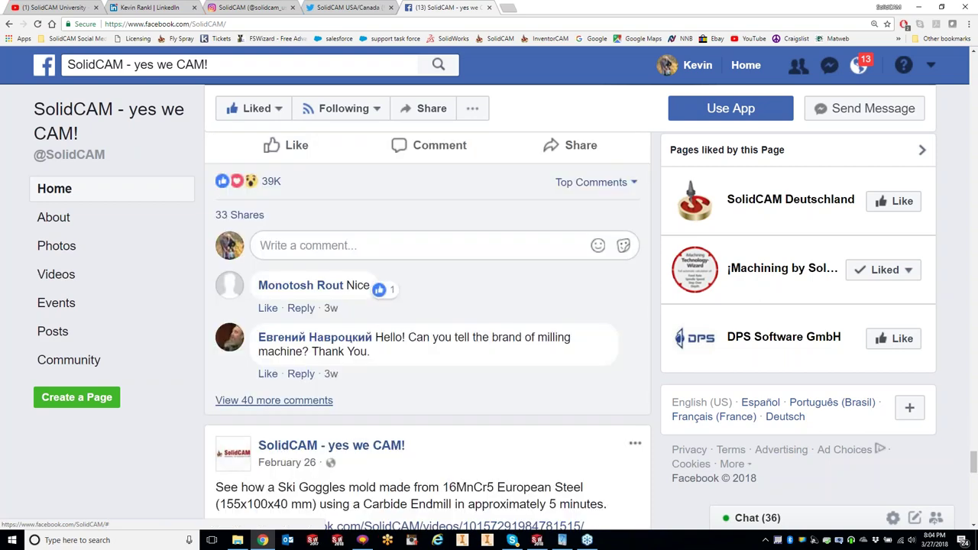
scroll(504, 382, "up", 4)
scroll(504, 382, "up", 1)
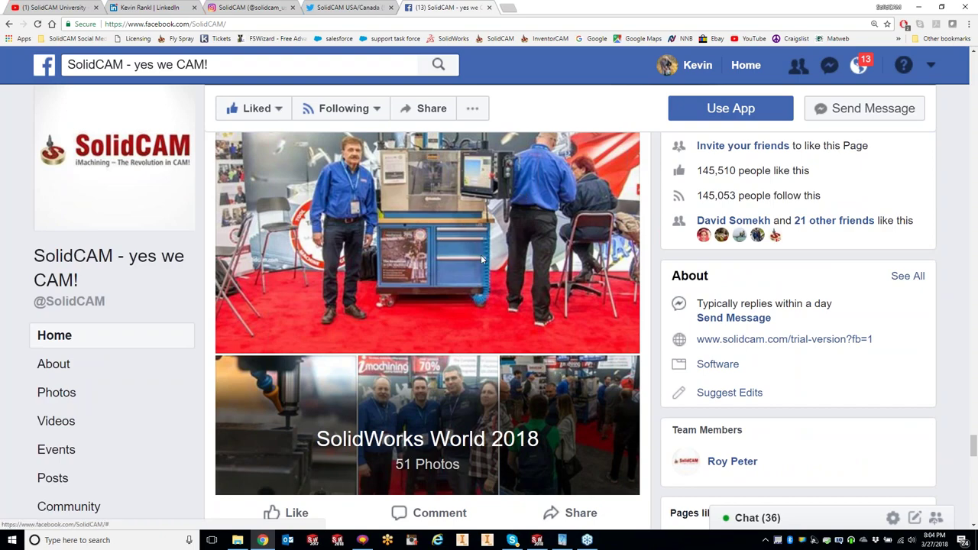
left_click(481, 261)
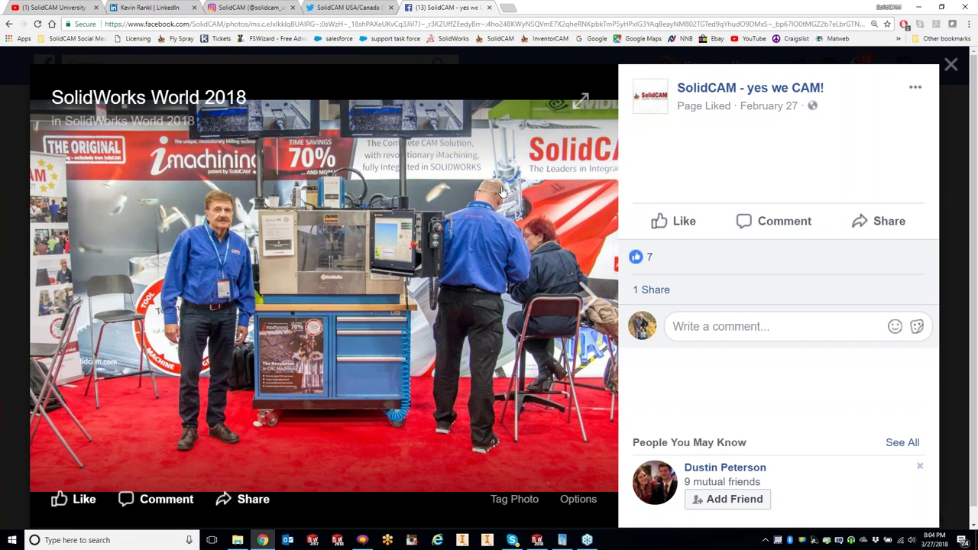
left_click(918, 6)
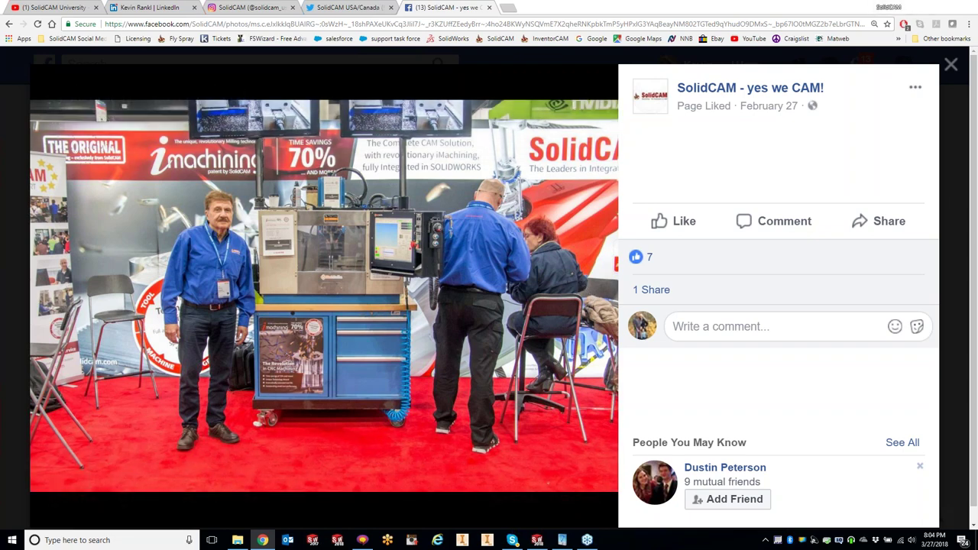
- Restore the POCKET CAM-Part in SOLIDWORKS, collapse the Resources pane, and start Pocket Recognition
left_click(536, 540)
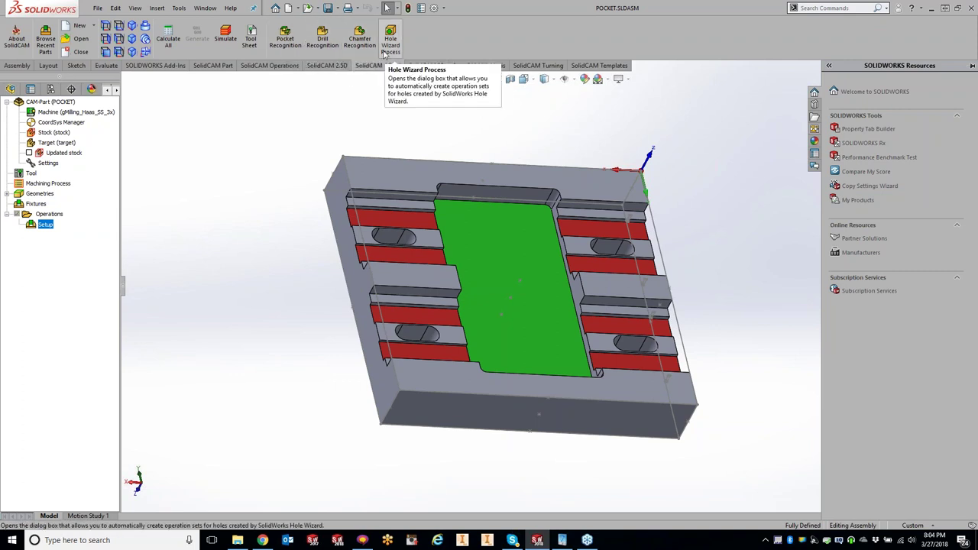
left_click(279, 178)
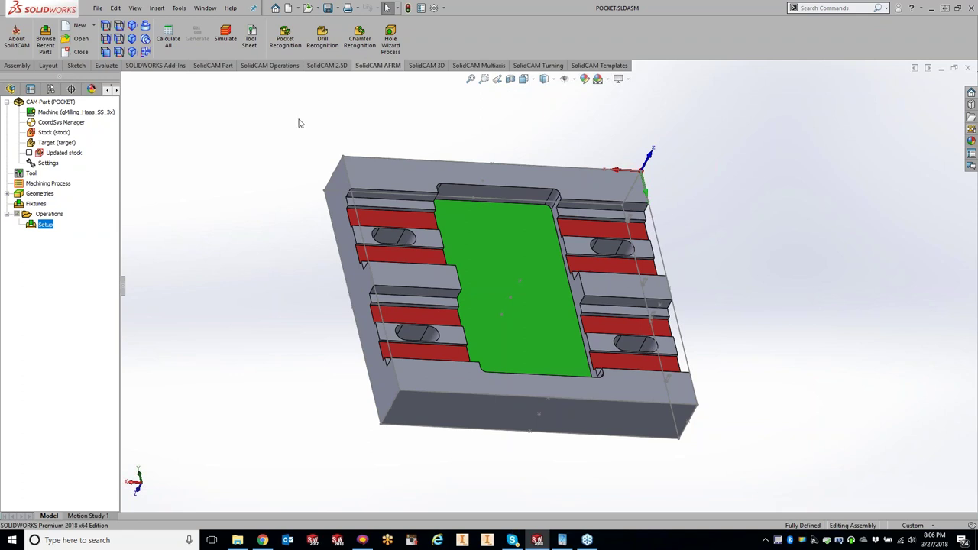
left_click(287, 46)
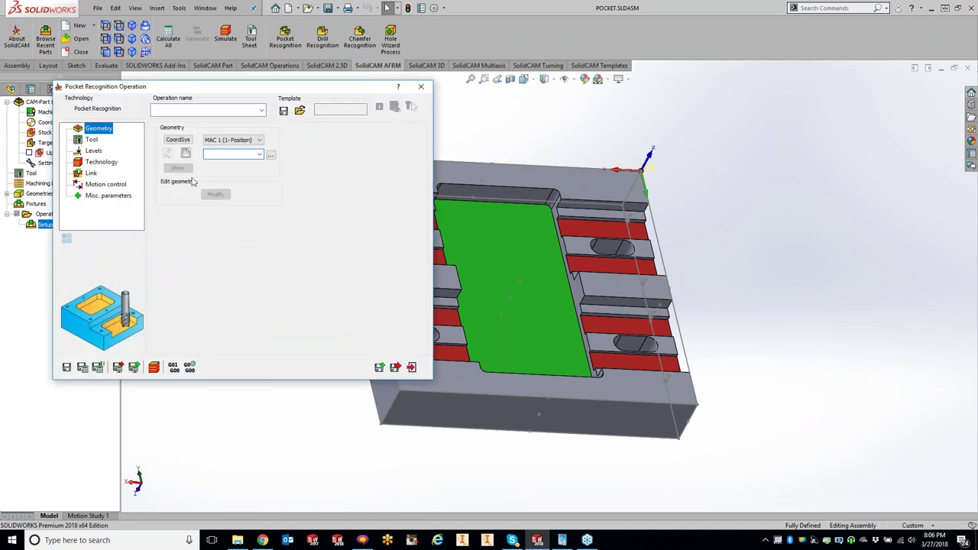
- Begin a new faces1 face-selection geometry for the pocket operation
left_click(185, 155)
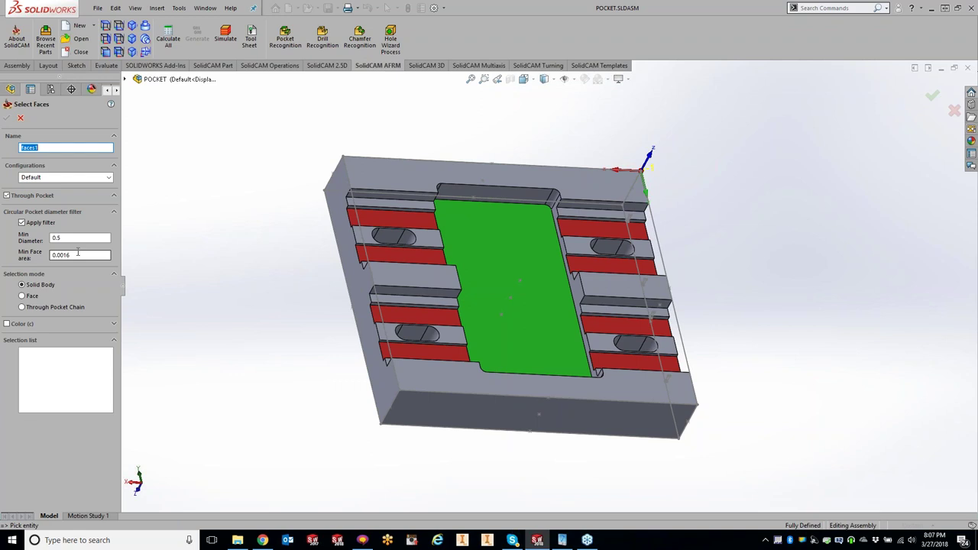
- Check the 0.5 Min Diameter filter and expand the Color selection options
left_click(79, 238)
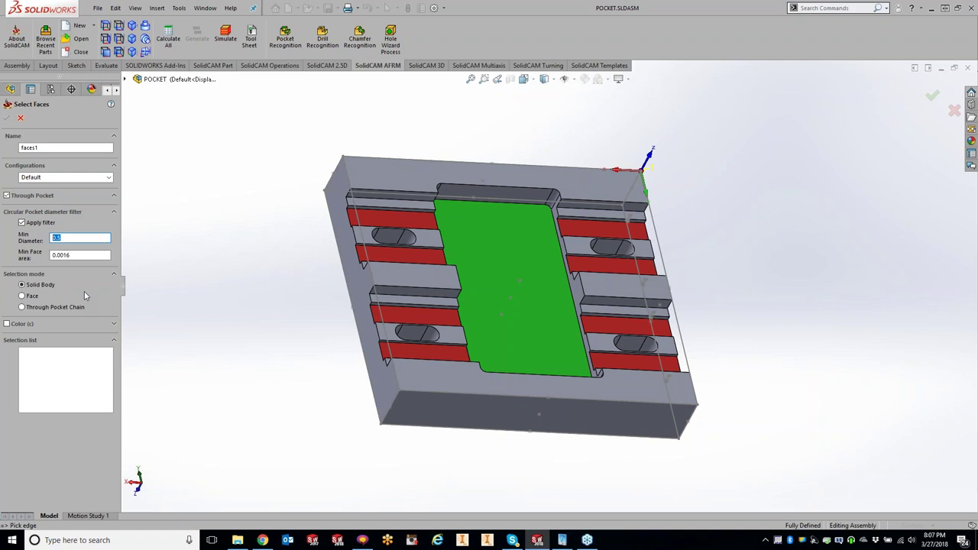
left_click(88, 323)
left_click(92, 323)
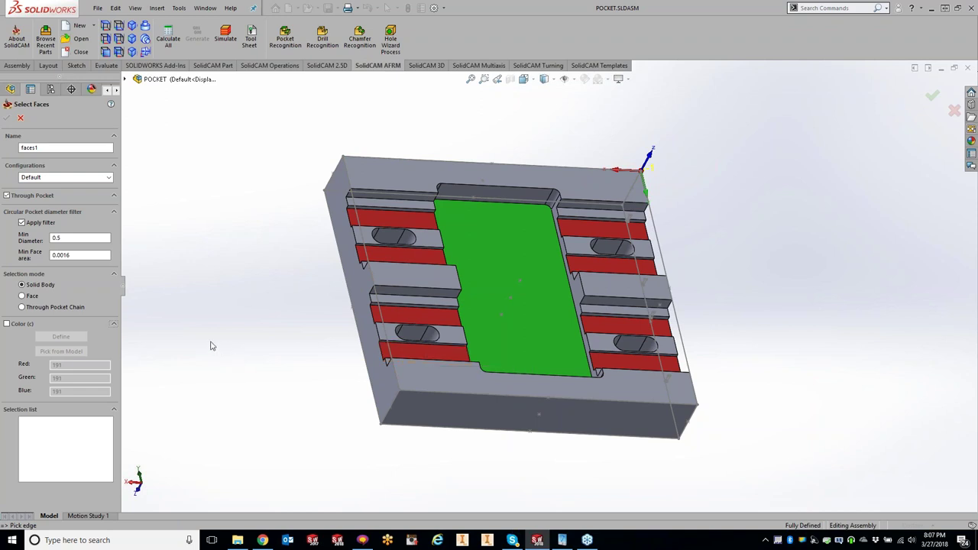
left_click(7, 324)
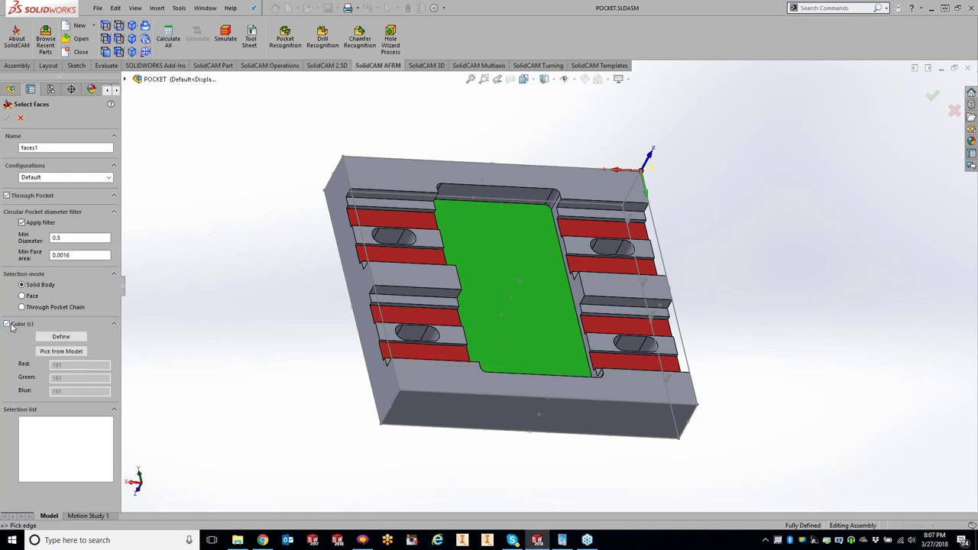
left_click(67, 337)
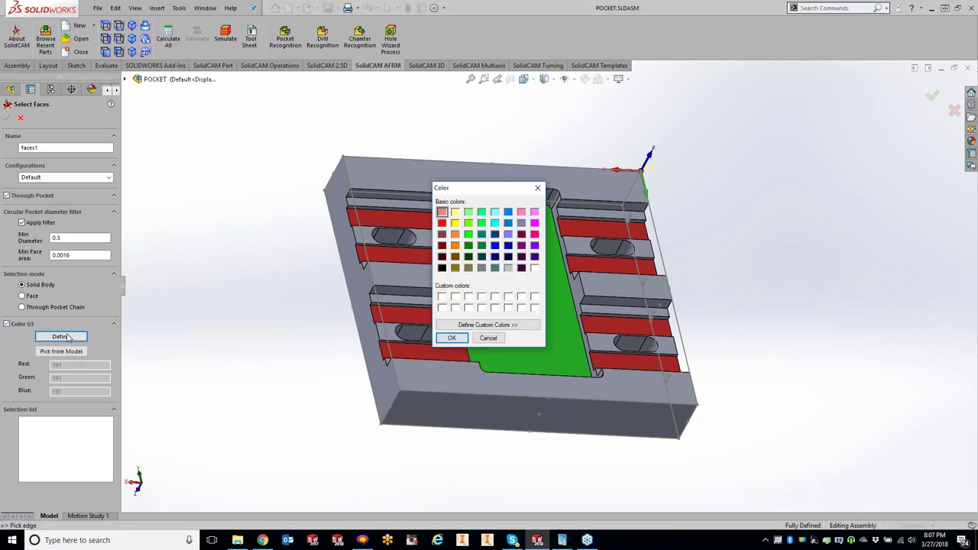
left_click(442, 223)
left_click(452, 338)
left_click(61, 351)
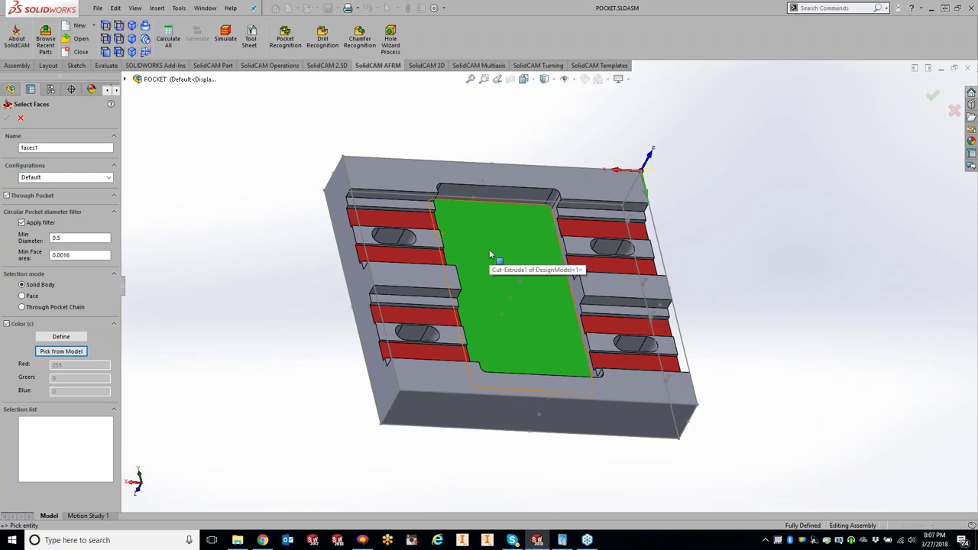
left_click(407, 221)
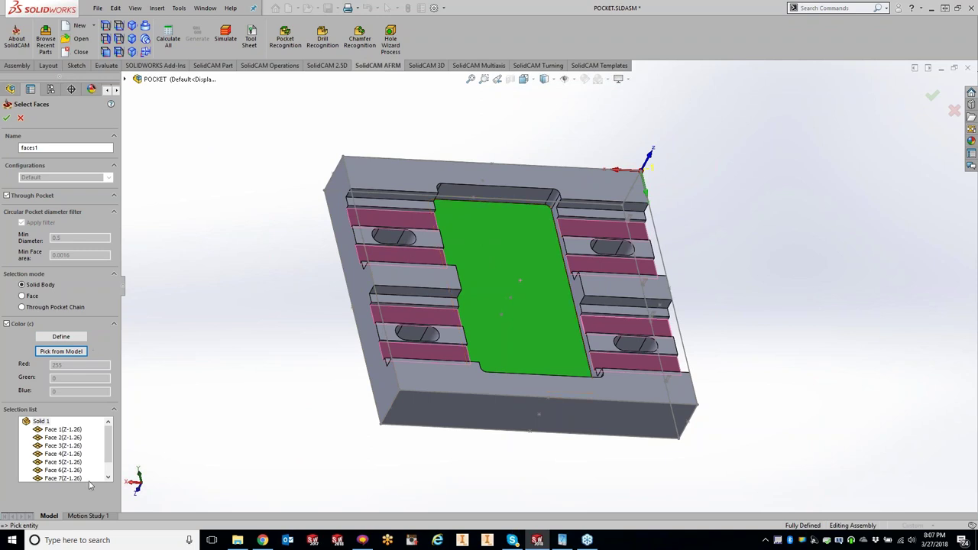
right_click(74, 462)
left_click(101, 476)
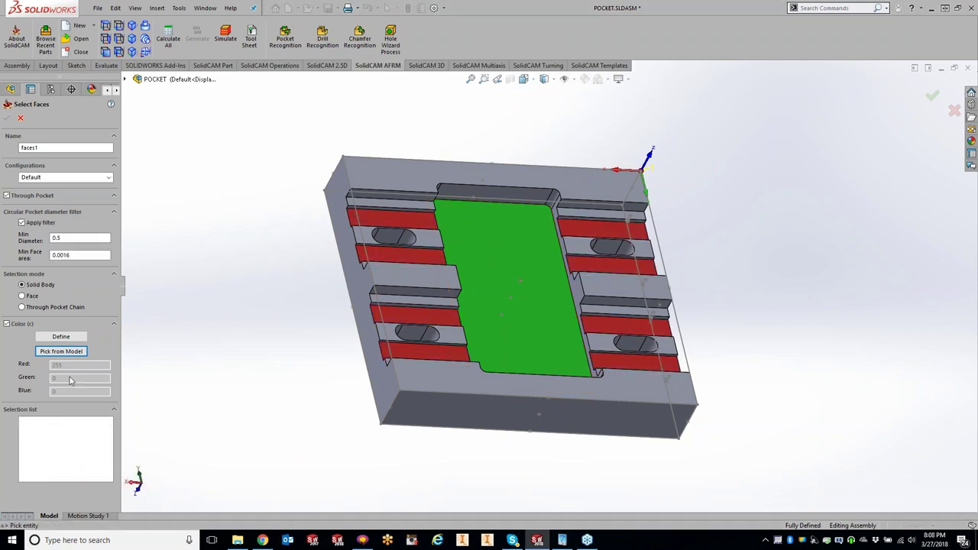
left_click(61, 351)
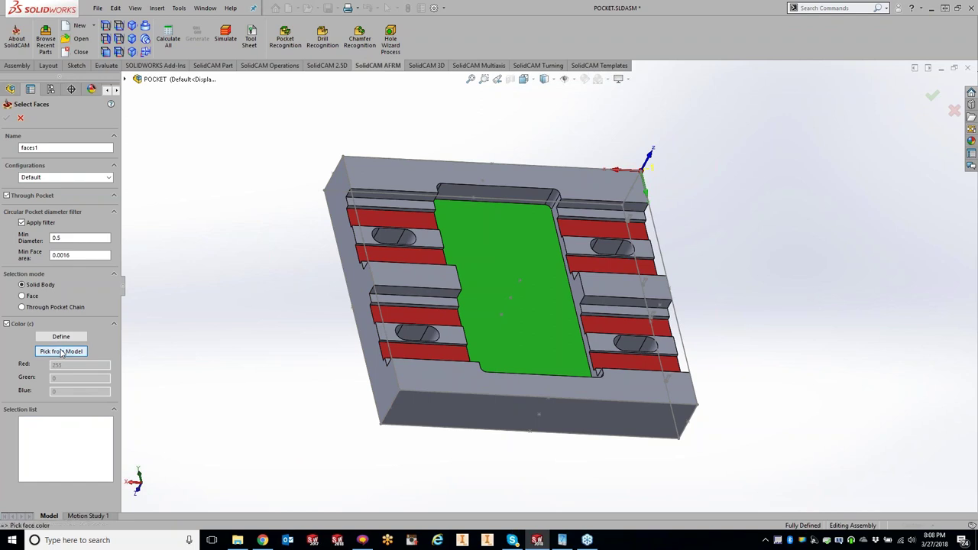
left_click(497, 298)
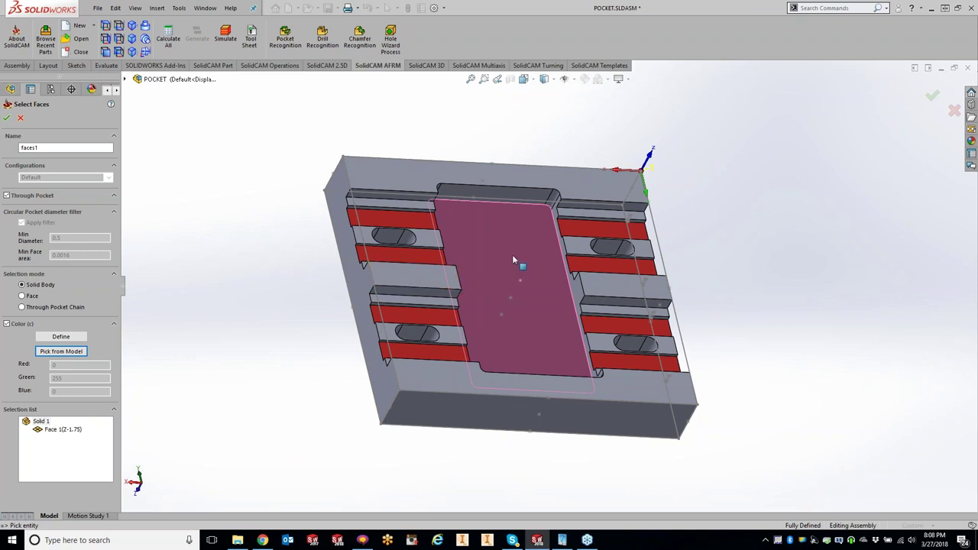
right_click(61, 431)
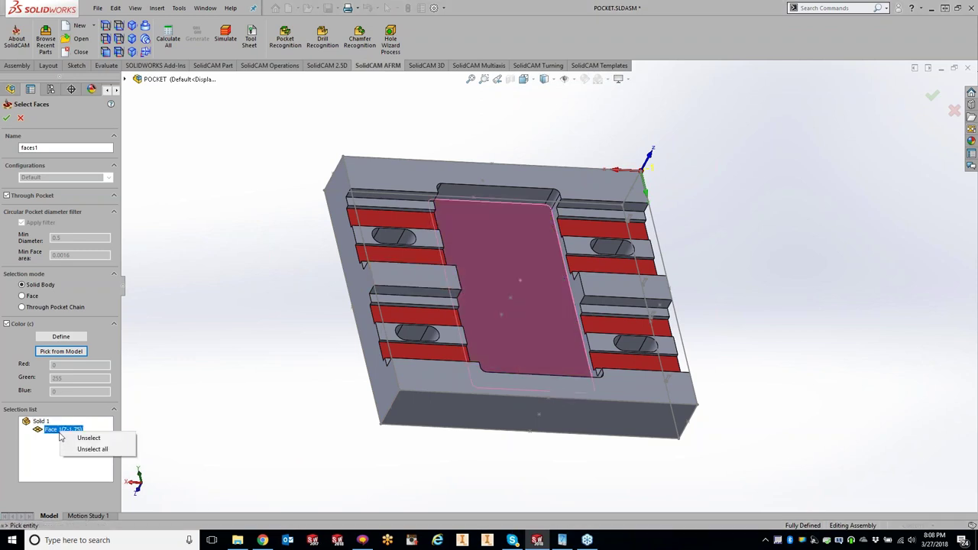
left_click(93, 449)
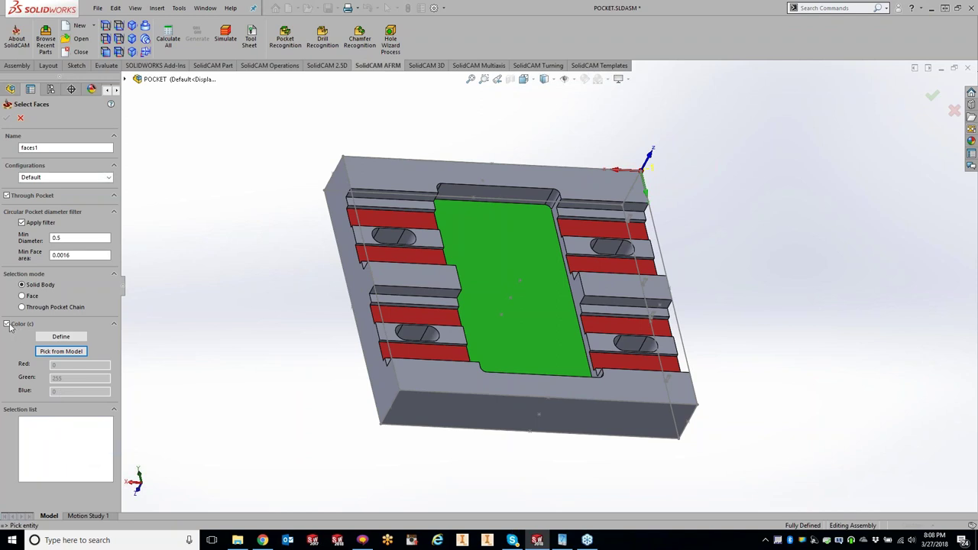
left_click(8, 324)
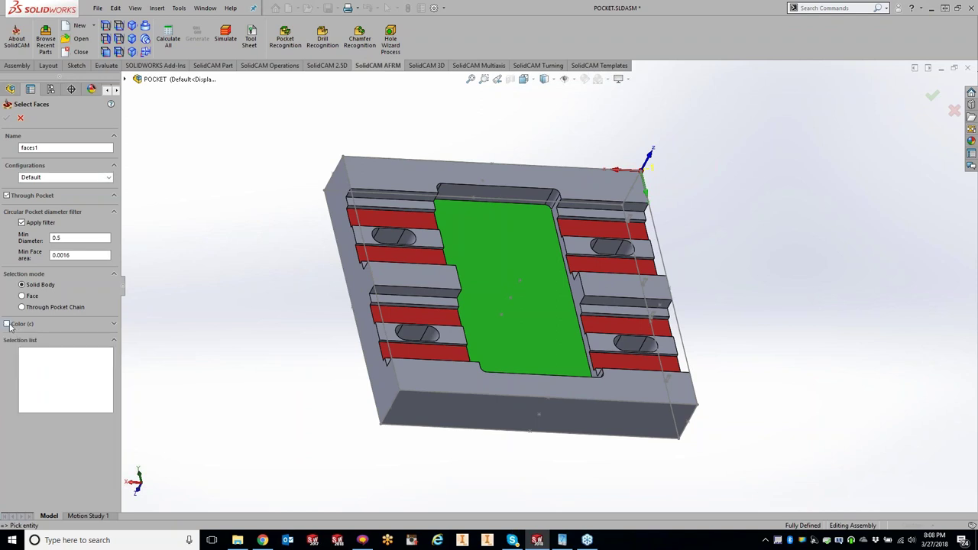
- Pick the solid's top face as the faces1 pocket geometry and confirm it
left_click(362, 165)
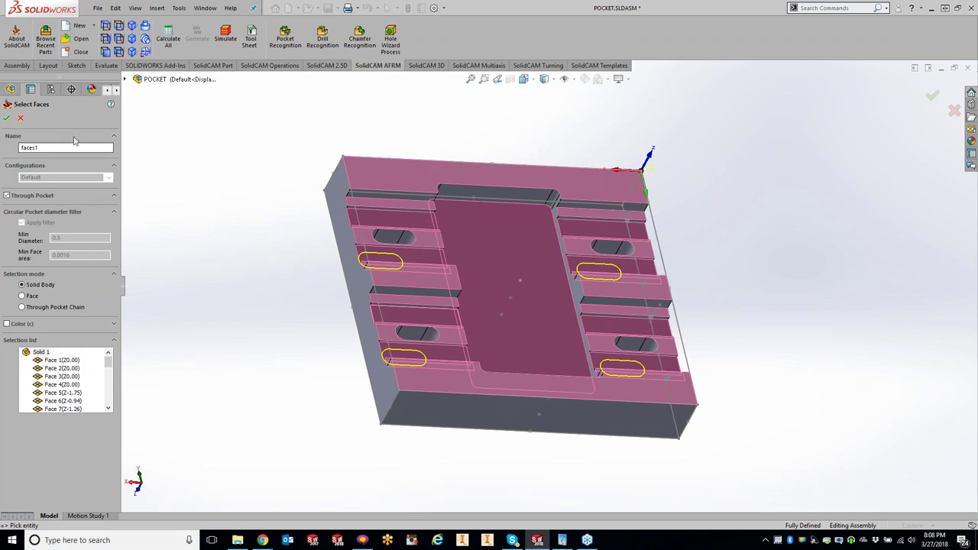
left_click(6, 117)
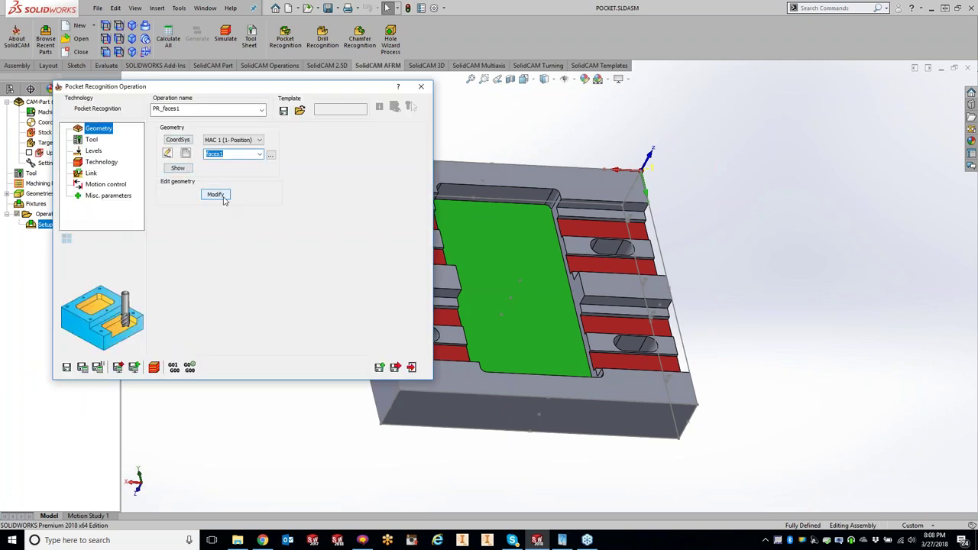
- Modify the faces1 geometry to use a through-pocket delta of -.025
left_click(224, 199)
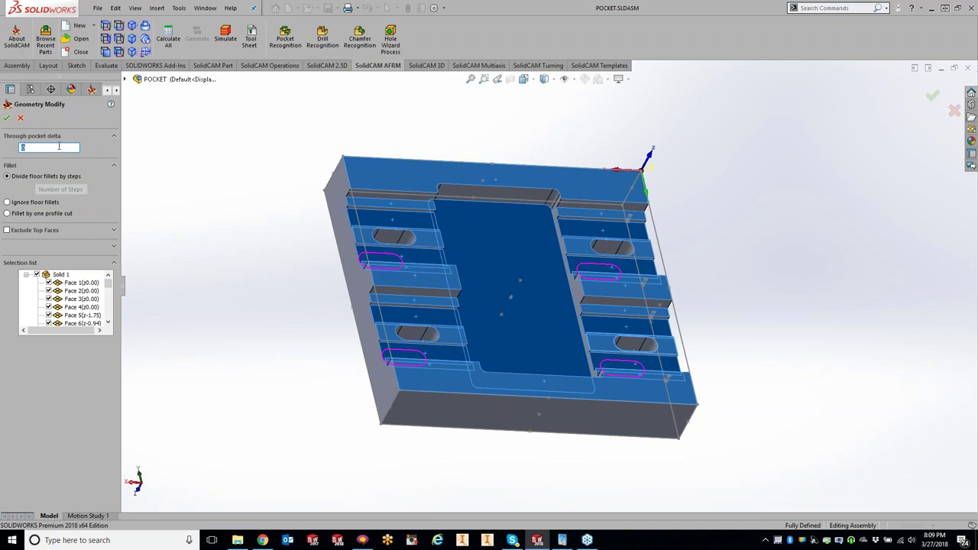
type("-025")
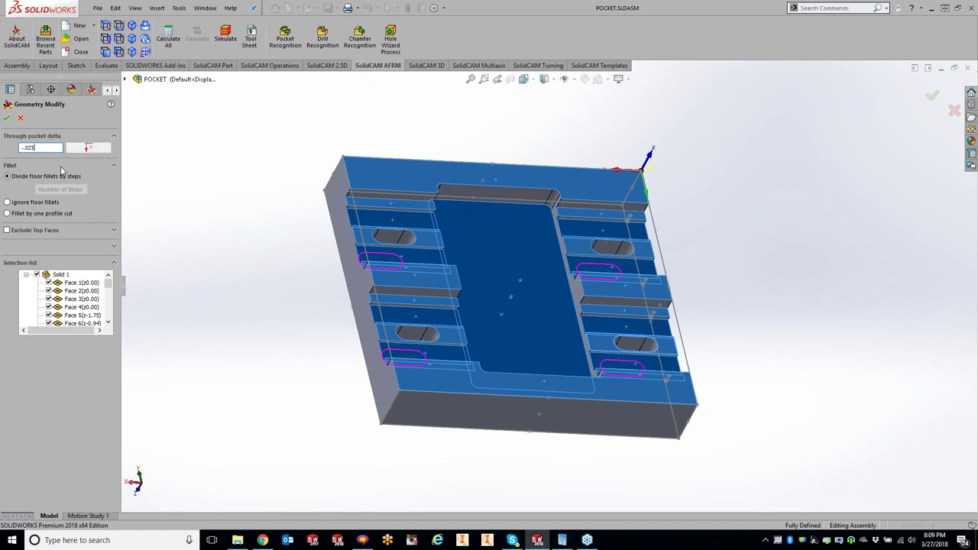
left_click(9, 118)
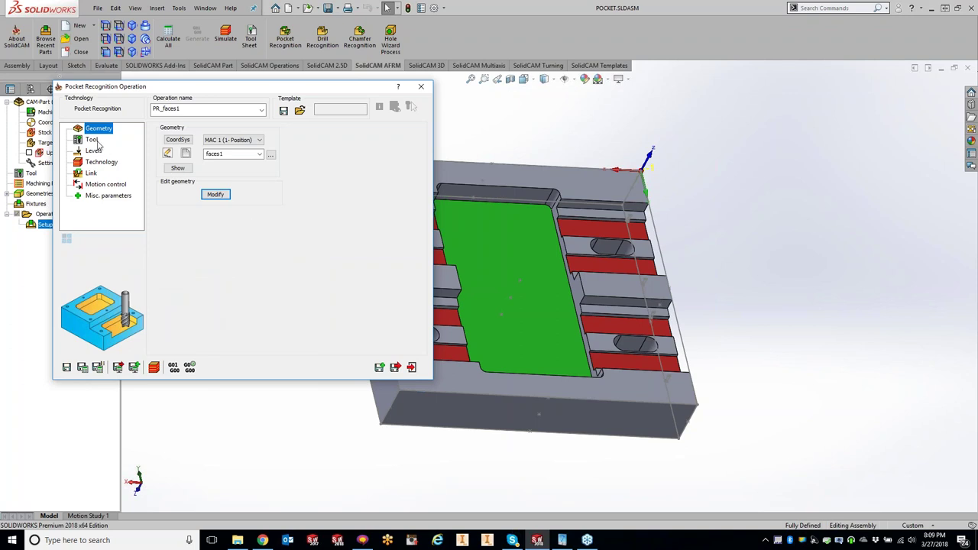
- Assign tool 1, a 0.75 inch end mill, to PR_faces1 and show its Levels page
left_click(95, 141)
left_click(216, 284)
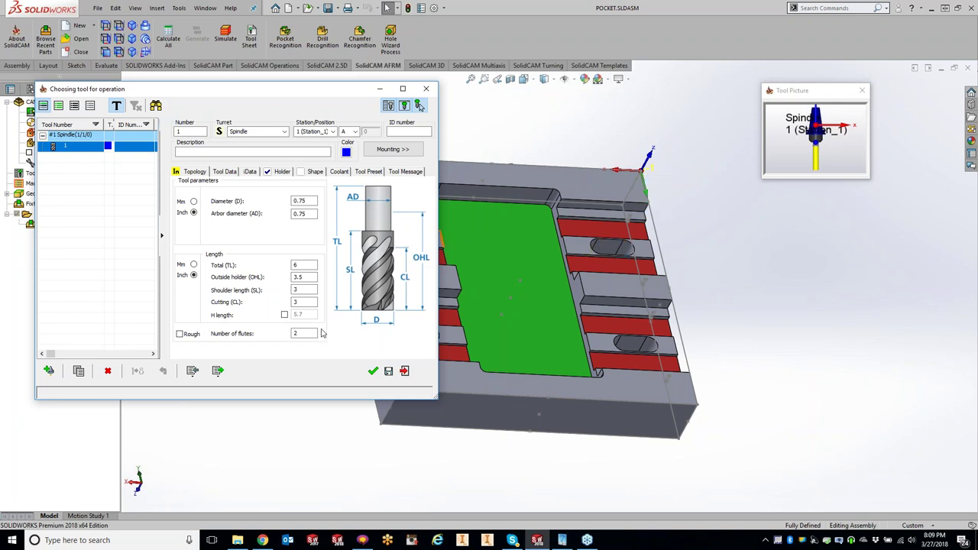
left_click(373, 370)
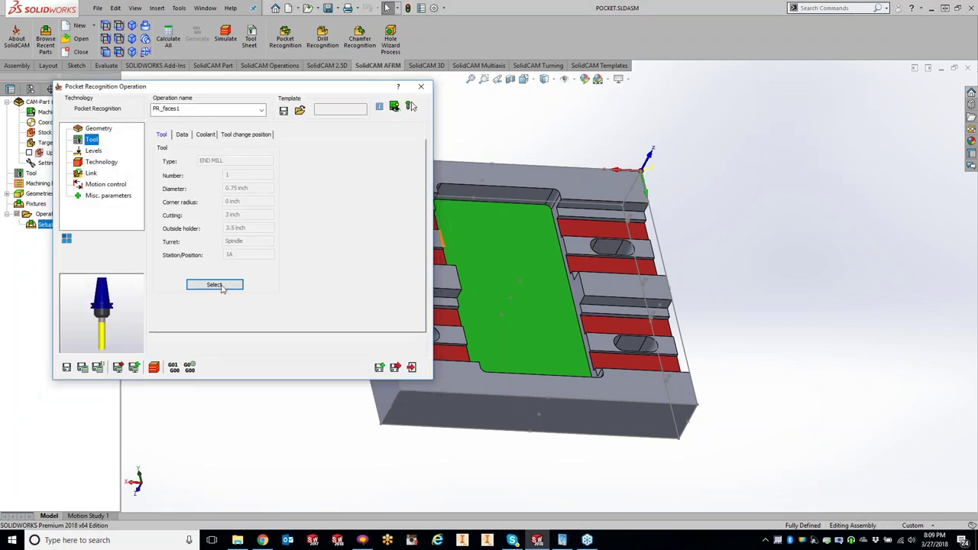
left_click(98, 154)
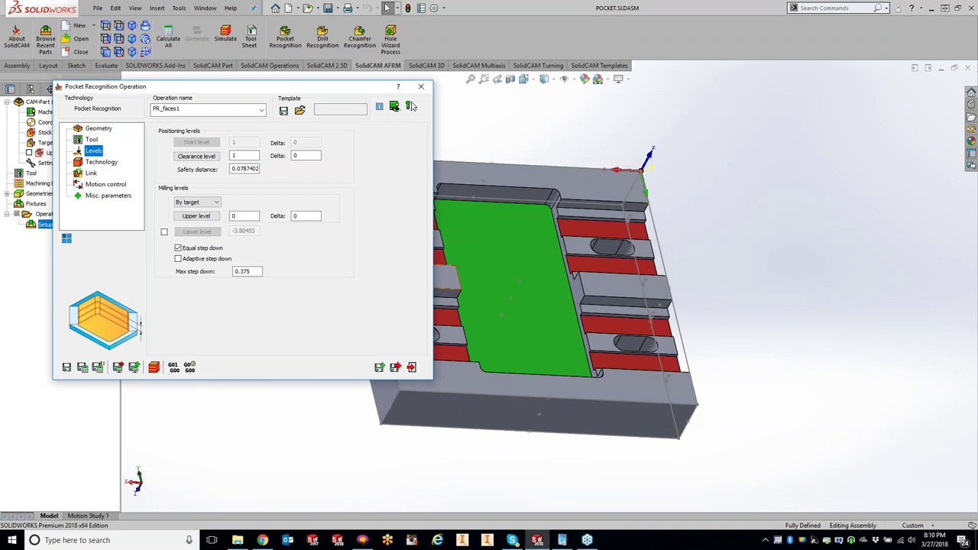
- Check a pocket edge and set the POCKET document units to IPS (inch, pound, second)
left_click(550, 199)
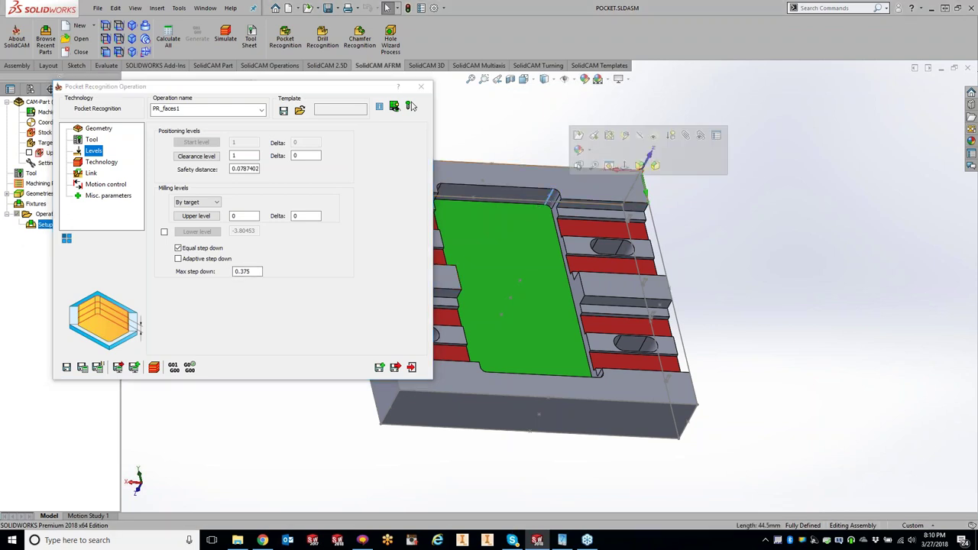
left_click(434, 8)
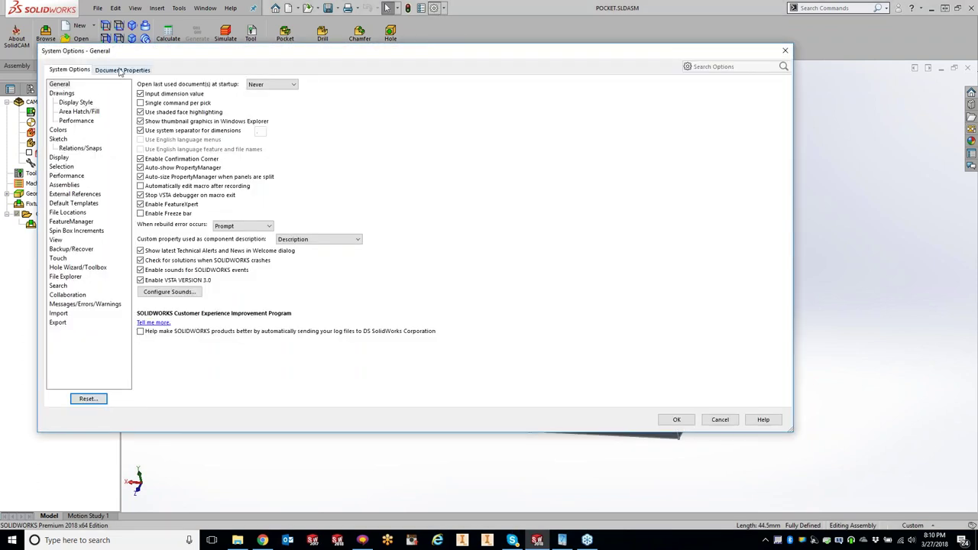
left_click(120, 70)
left_click(60, 157)
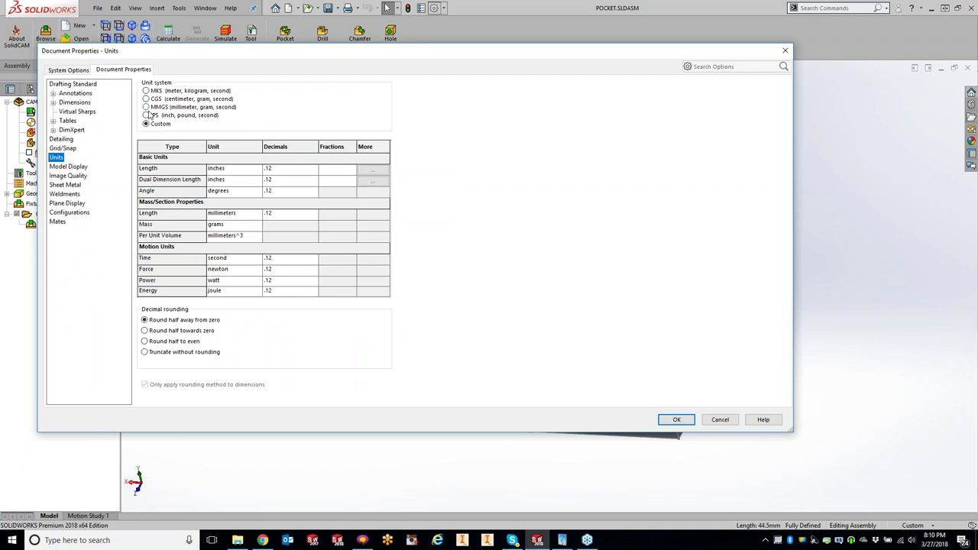
left_click(675, 420)
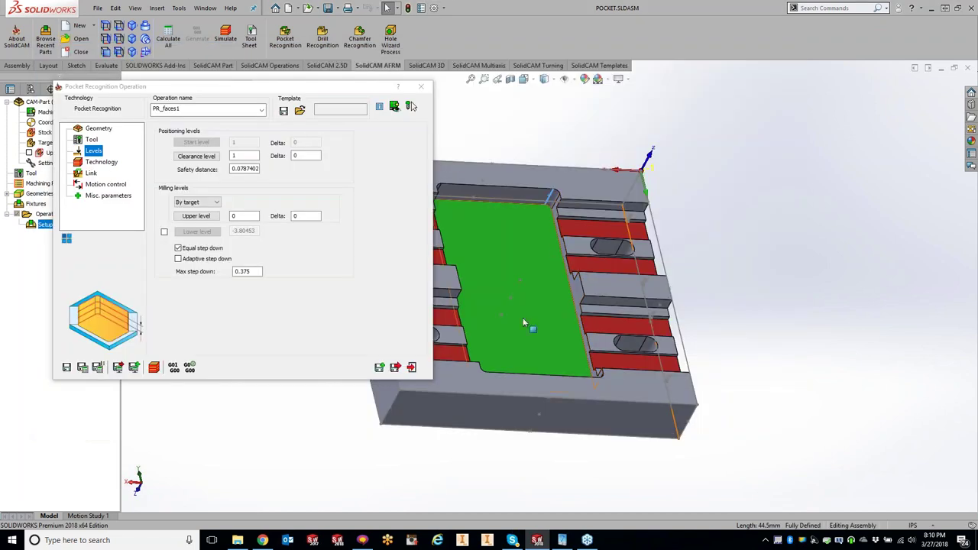
left_click(558, 199)
left_click(94, 163)
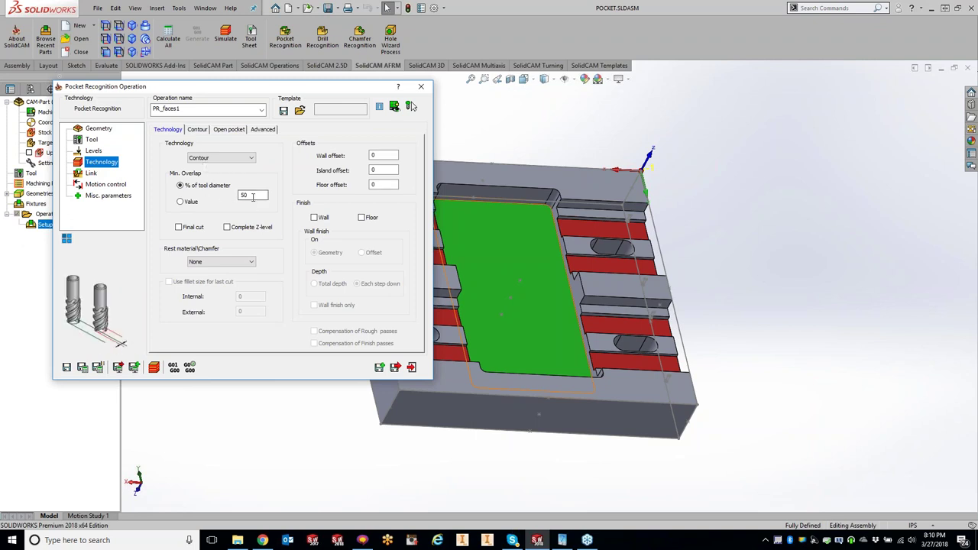
left_click(253, 196)
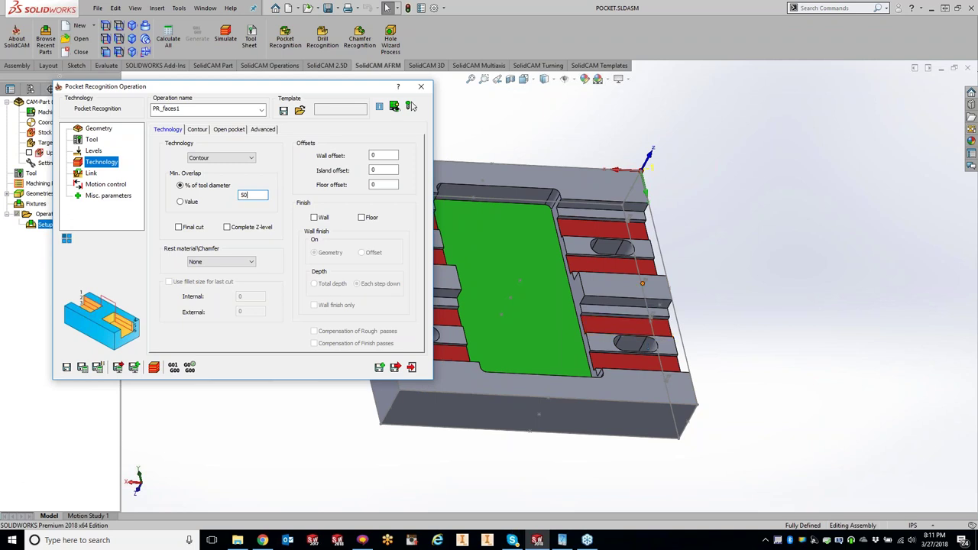
left_click(93, 151)
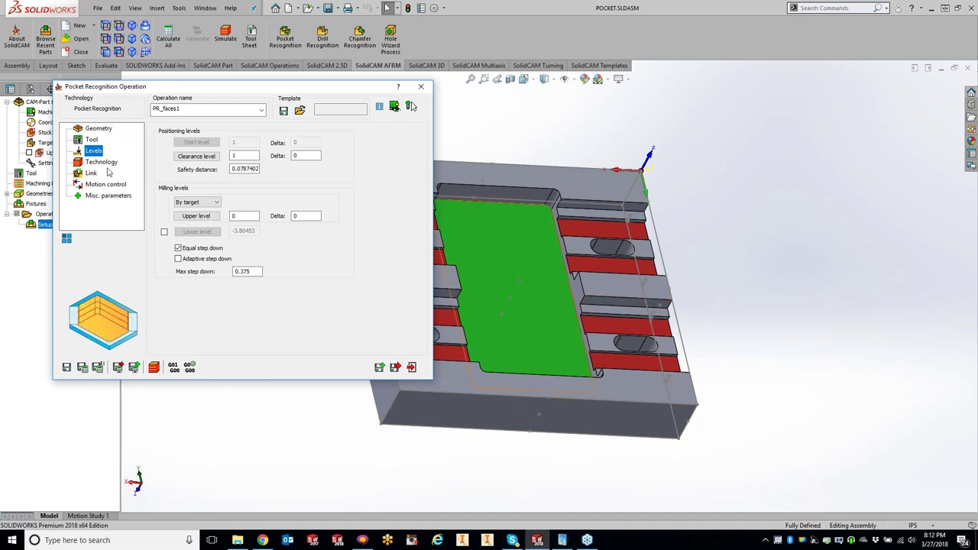
- Review PR_faces1's contour and open-pocket technology options, then show its Link ramping settings
left_click(110, 164)
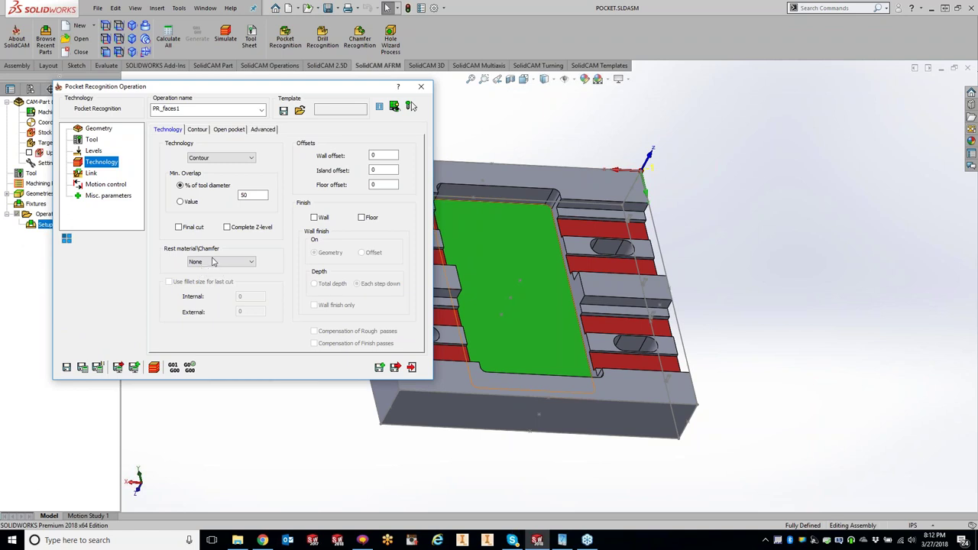
mouse_move(315, 217)
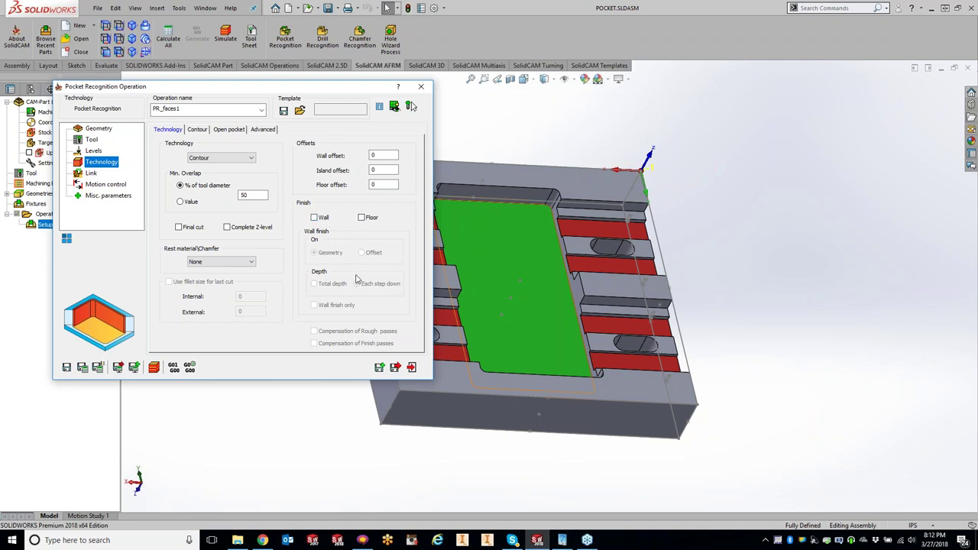
left_click(203, 130)
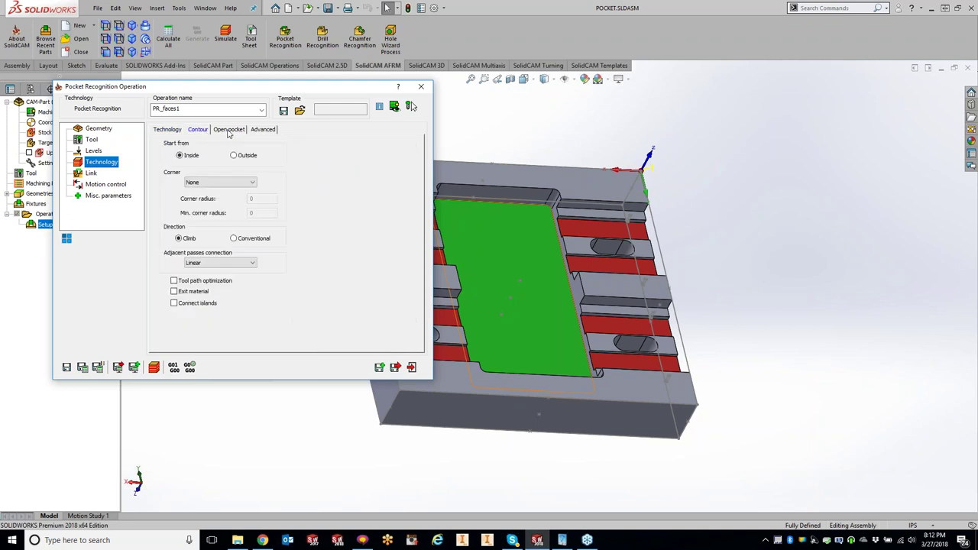
left_click(228, 131)
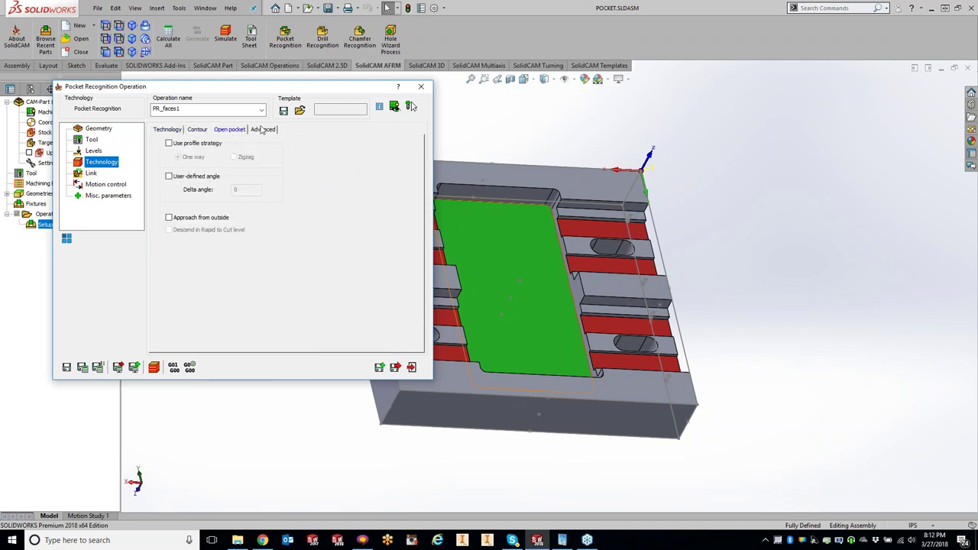
left_click(93, 174)
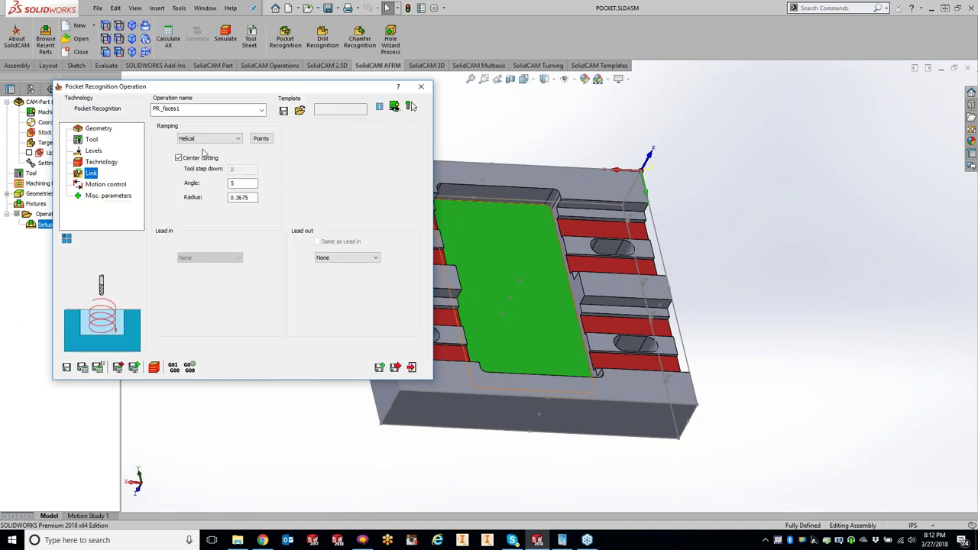
- Keep Helical ramping, save and calculate PR_faces1, and inspect the toolpath over the part
mouse_move(208, 138)
left_click(217, 142)
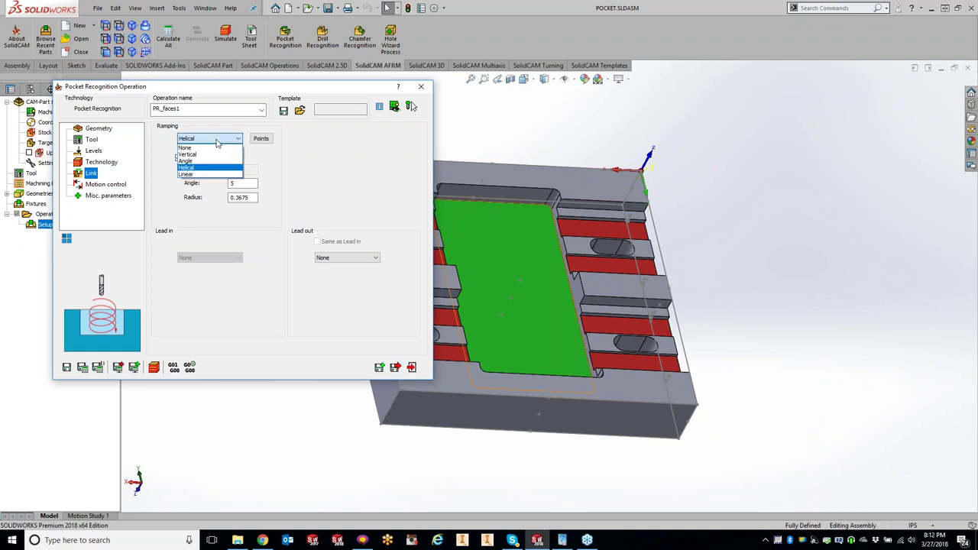
left_click(217, 142)
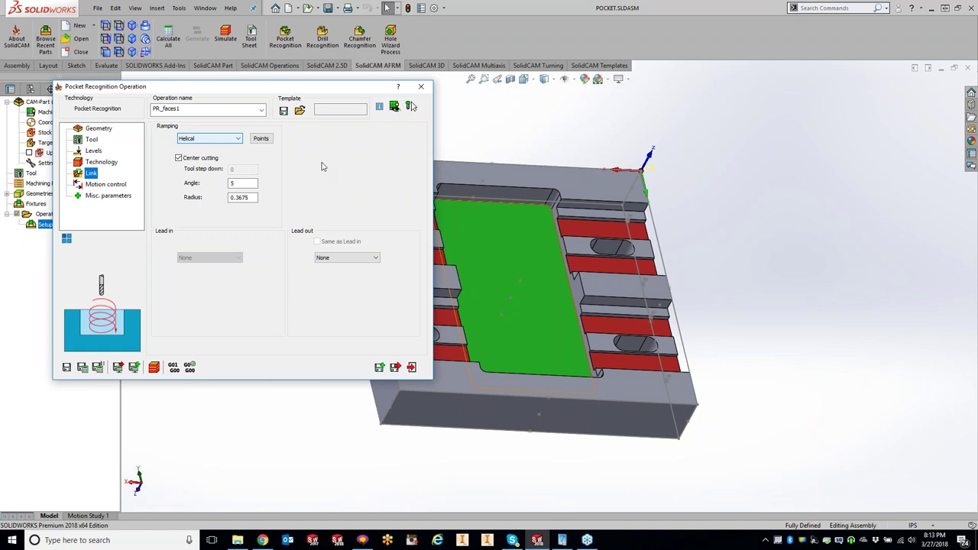
left_click(83, 368)
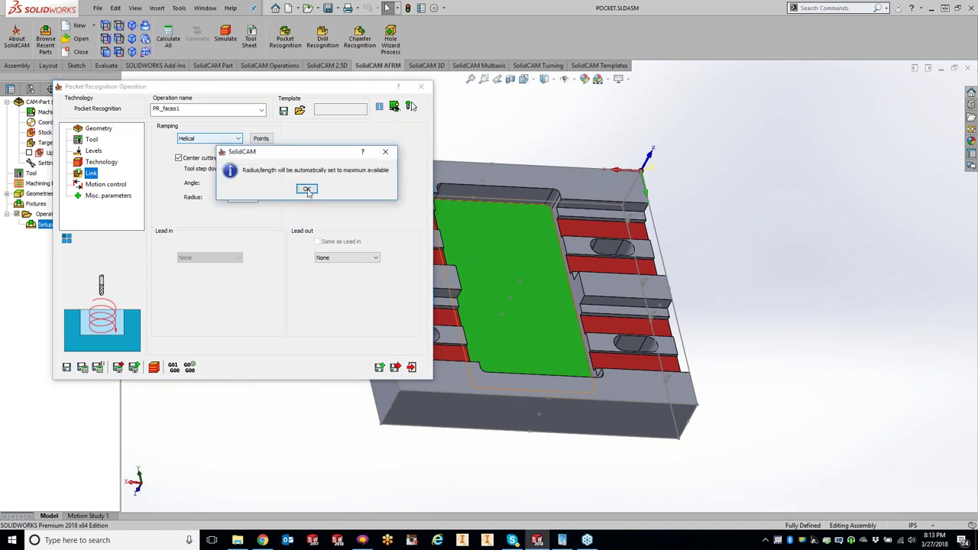
left_click(307, 189)
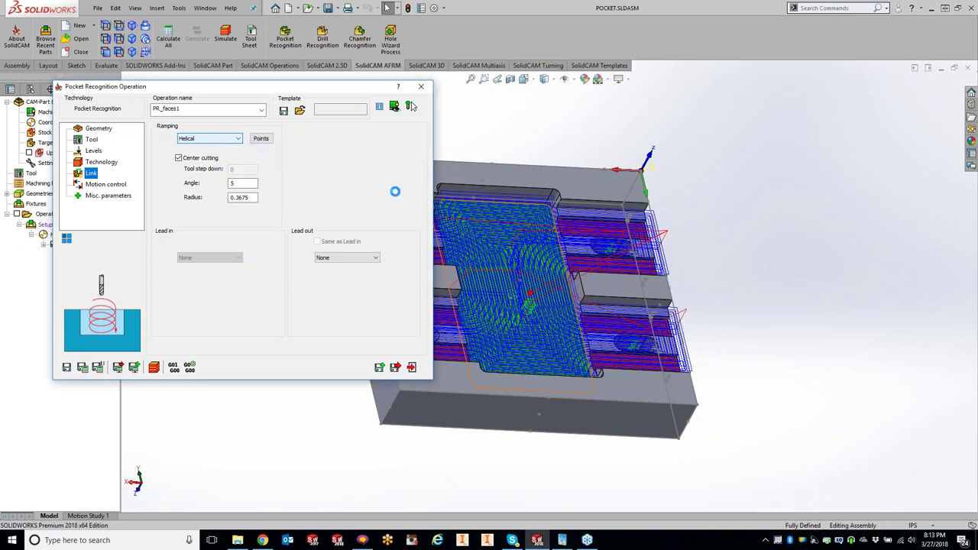
mouse_move(563, 299)
middle_mouse_down()
mouse_move(548, 222)
mouse_move(550, 266)
mouse_move(556, 259)
middle_mouse_up()
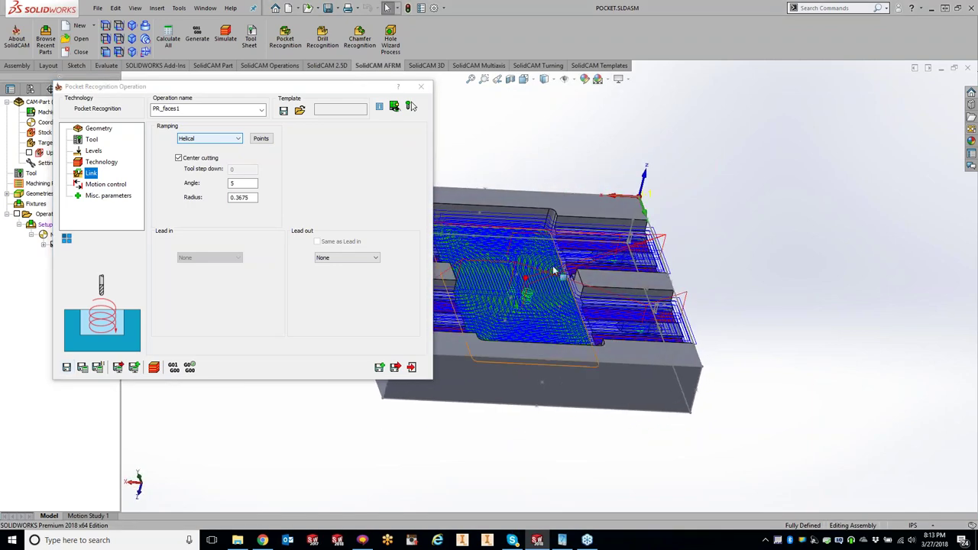
- Launch the PR_faces1 simulation and dock its controls and data panel beside the tree
left_click(154, 366)
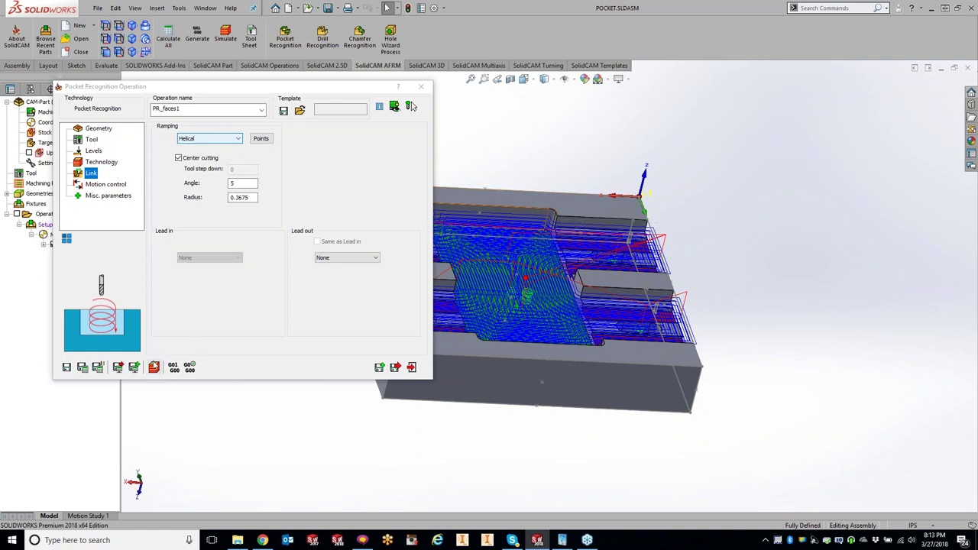
left_click(225, 34)
left_click(300, 141)
mouse_move(250, 128)
left_mouse_down()
mouse_move(74, 308)
mouse_move(72, 322)
left_mouse_up()
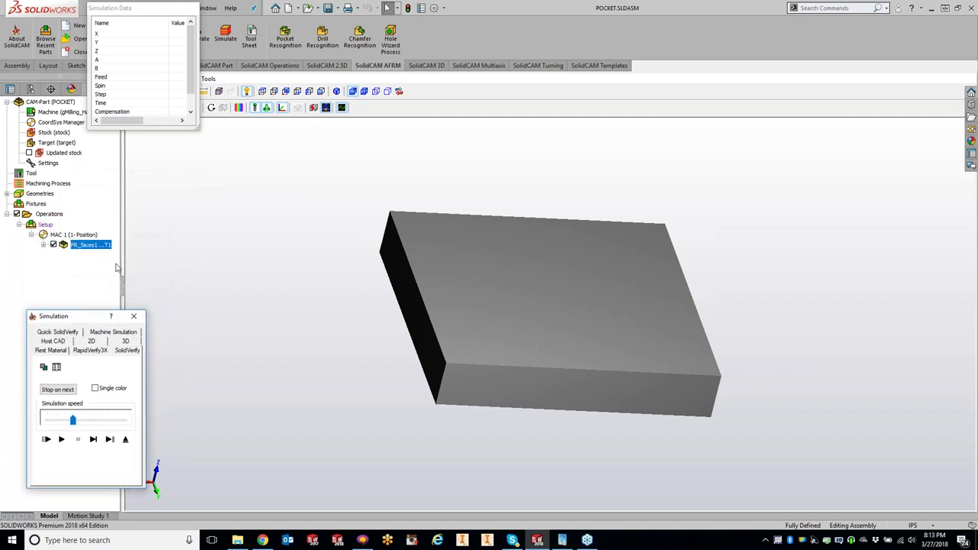
mouse_move(114, 8)
left_mouse_down()
mouse_move(120, 65)
mouse_move(118, 6)
left_mouse_up()
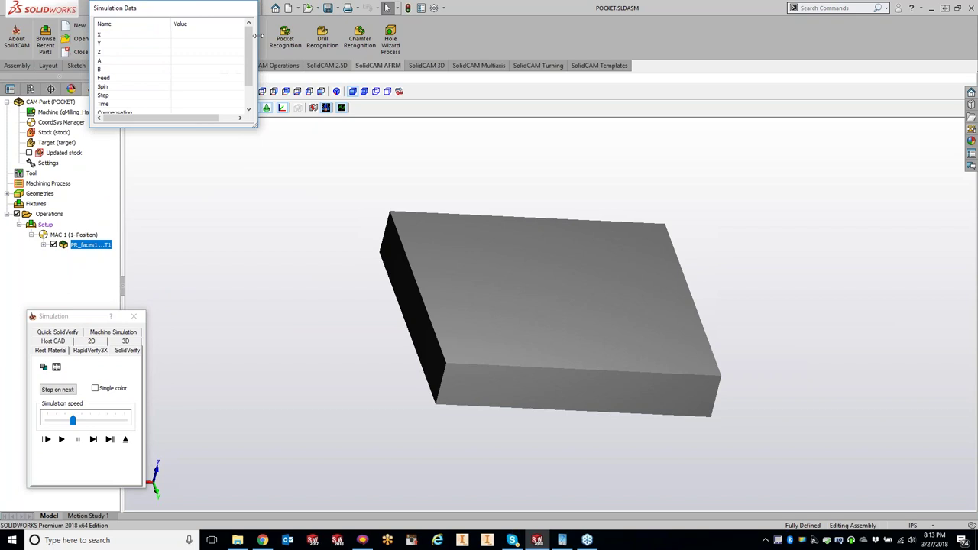
mouse_move(208, 13)
left_mouse_down()
mouse_move(142, 116)
mouse_move(140, 146)
left_mouse_up()
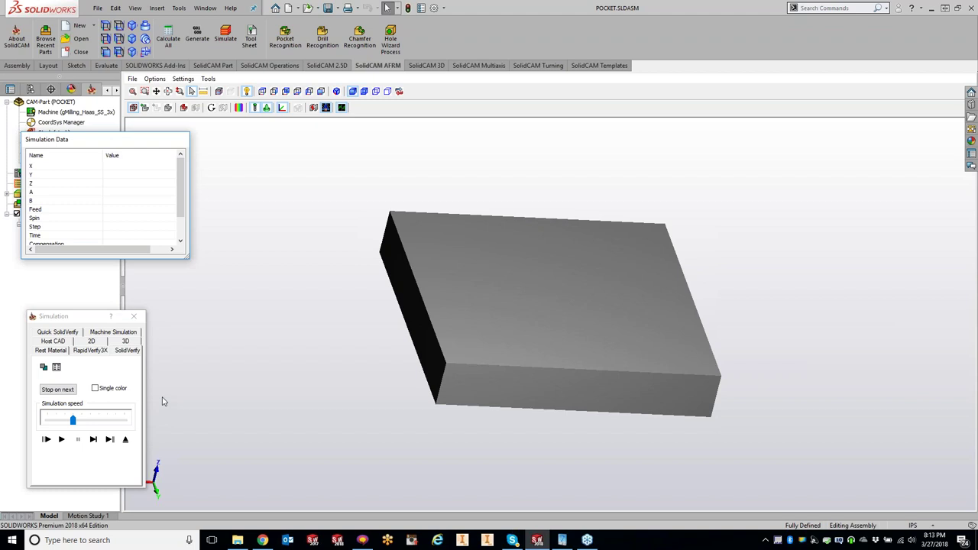
- Close the simulation, zoom around the pocket toolpath, and relaunch the simulation
left_click(134, 316)
scroll(514, 324, "up", 3)
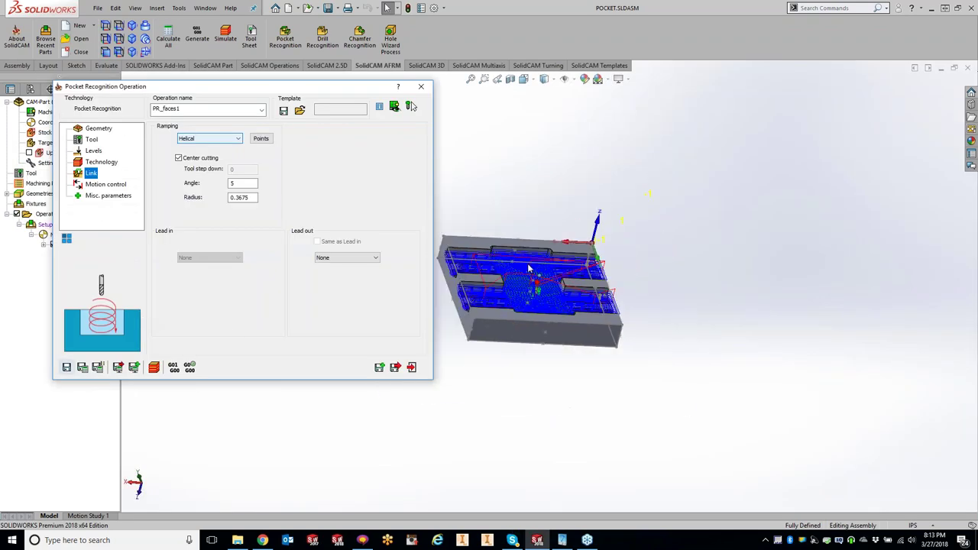
scroll(514, 325, "down", 3)
scroll(514, 325, "down", 2)
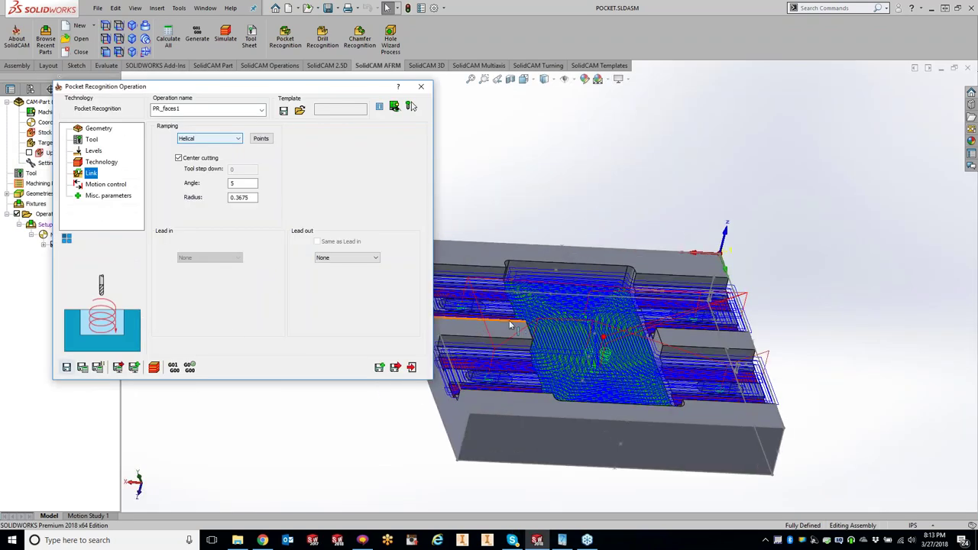
scroll(501, 319, "down", 3)
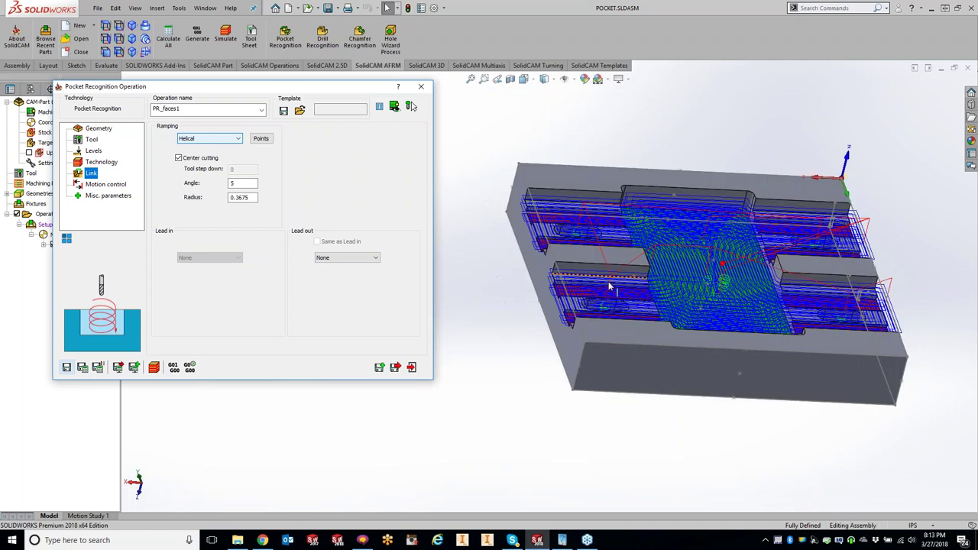
scroll(726, 255, "up", 4)
scroll(648, 258, "down", 4)
scroll(449, 367, "up", 4)
scroll(501, 284, "down", 1)
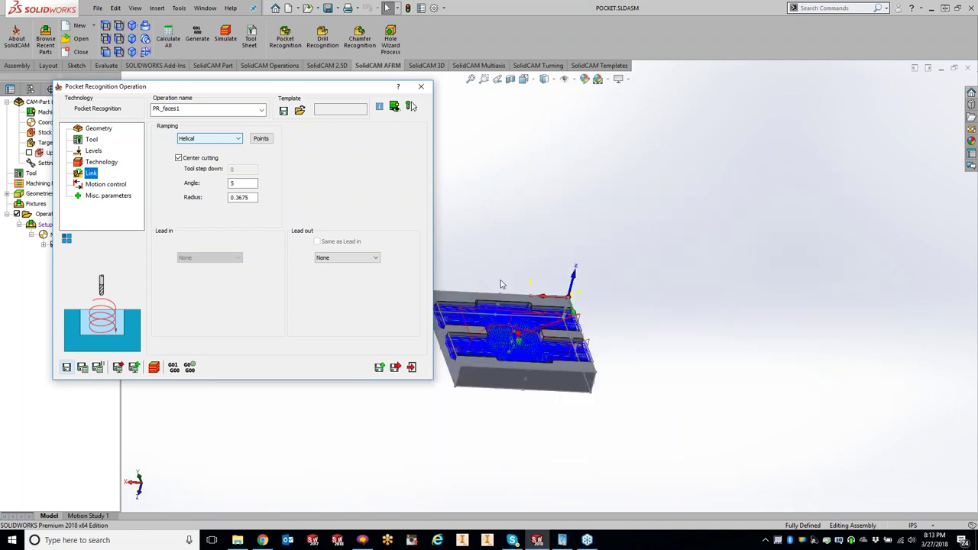
scroll(515, 321, "down", 3)
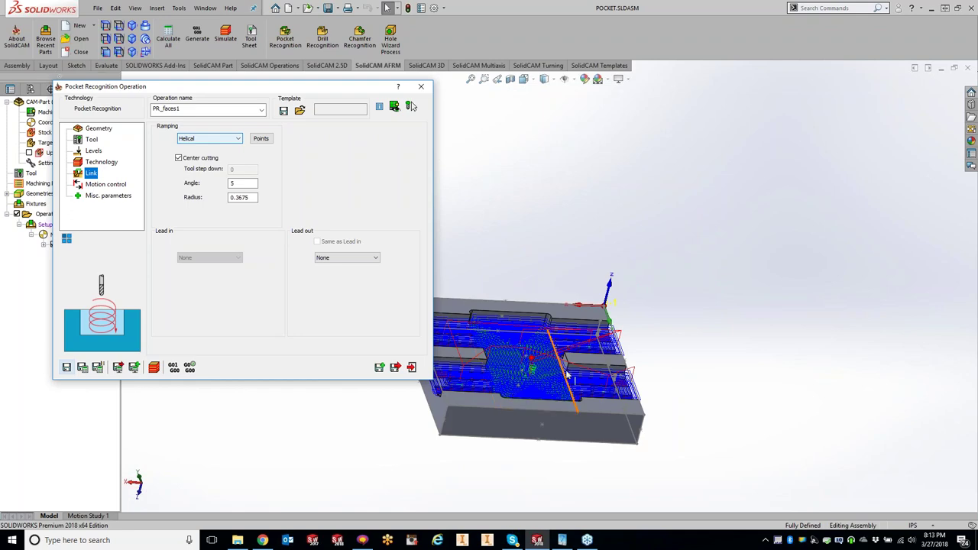
scroll(566, 374, "down", 3)
scroll(494, 422, "down", 2)
scroll(573, 303, "up", 1)
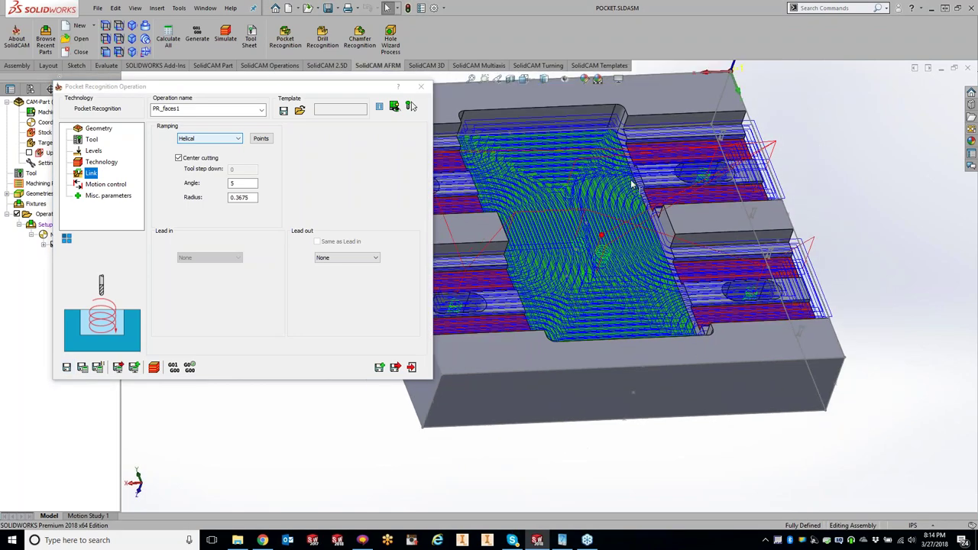
left_click(155, 369)
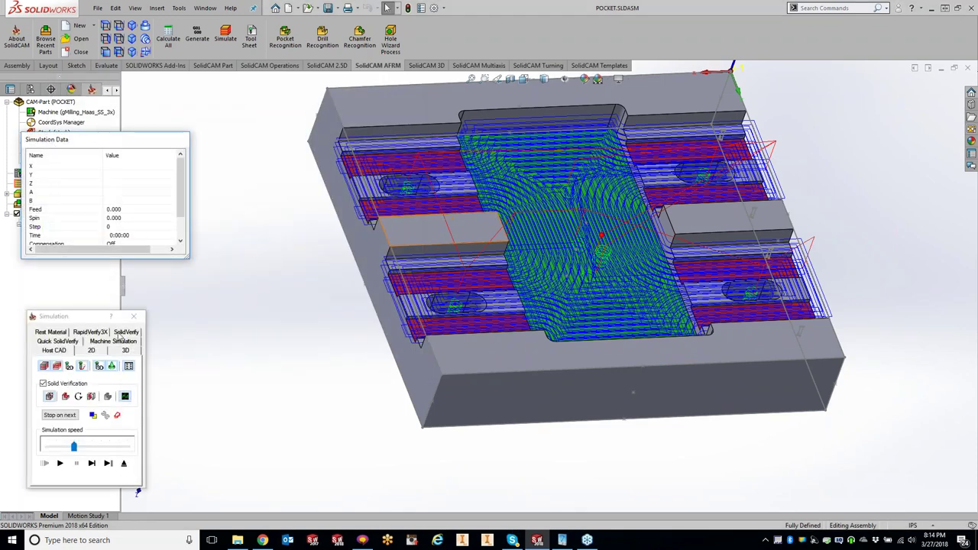
- Switch to SolidVerify, zoom around the uncut grey stock, and start playback
left_click(121, 333)
scroll(573, 241, "down", 1)
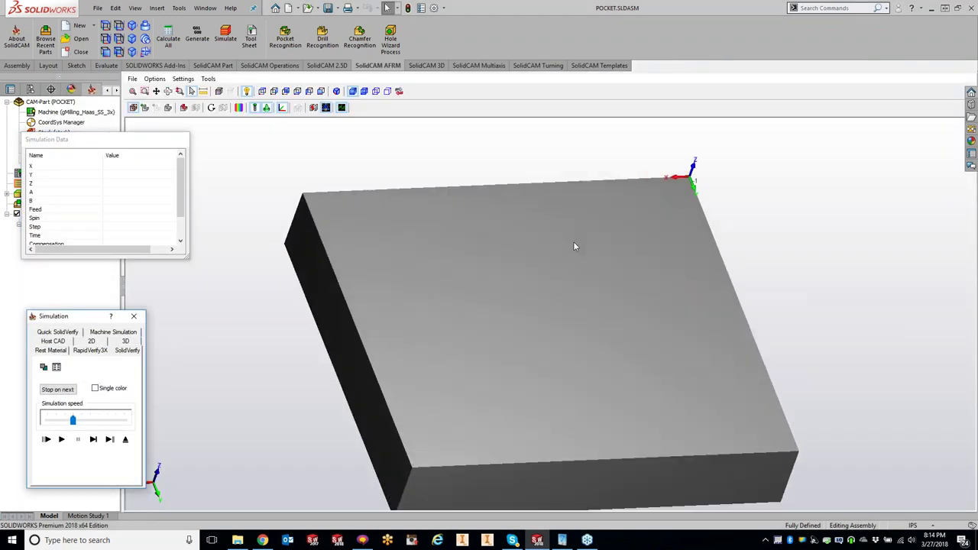
scroll(611, 222, "up", 2)
scroll(639, 203, "down", 1)
scroll(634, 205, "down", 3)
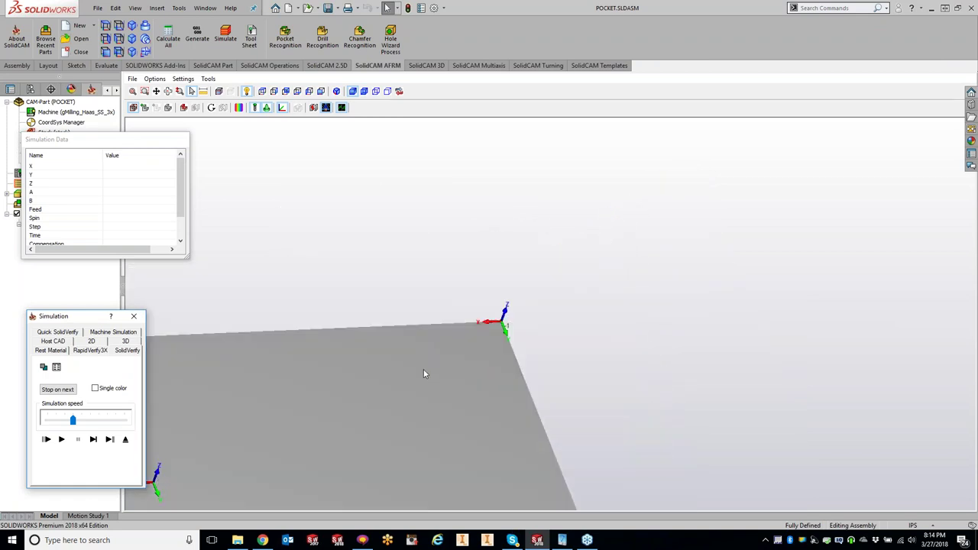
scroll(398, 389, "up", 3)
scroll(339, 454, "down", 1)
scroll(343, 465, "down", 1)
scroll(341, 471, "down", 1)
scroll(340, 467, "up", 1)
scroll(340, 467, "up", 1)
scroll(250, 343, "down", 2)
scroll(293, 351, "up", 1)
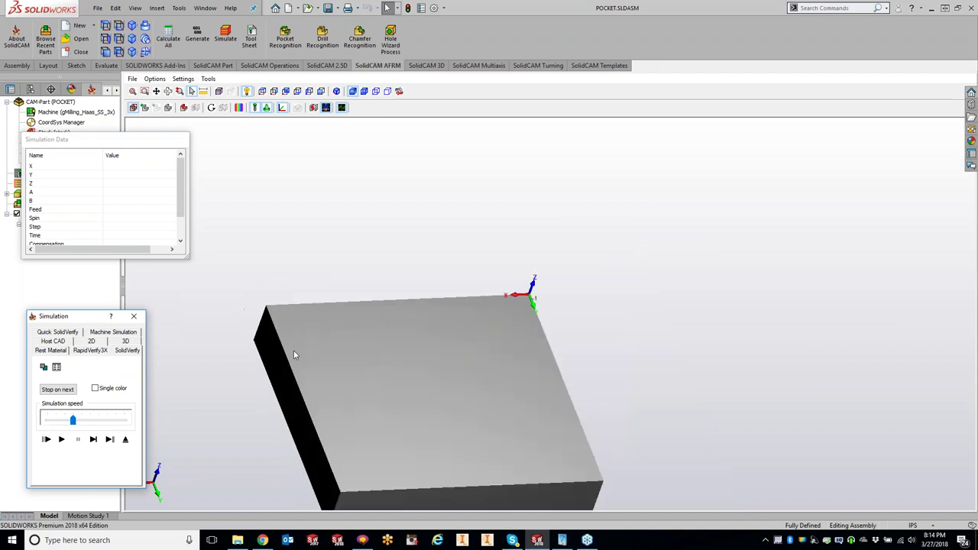
scroll(294, 351, "up", 2)
scroll(402, 480, "down", 2)
scroll(403, 484, "down", 1)
scroll(402, 481, "down", 1)
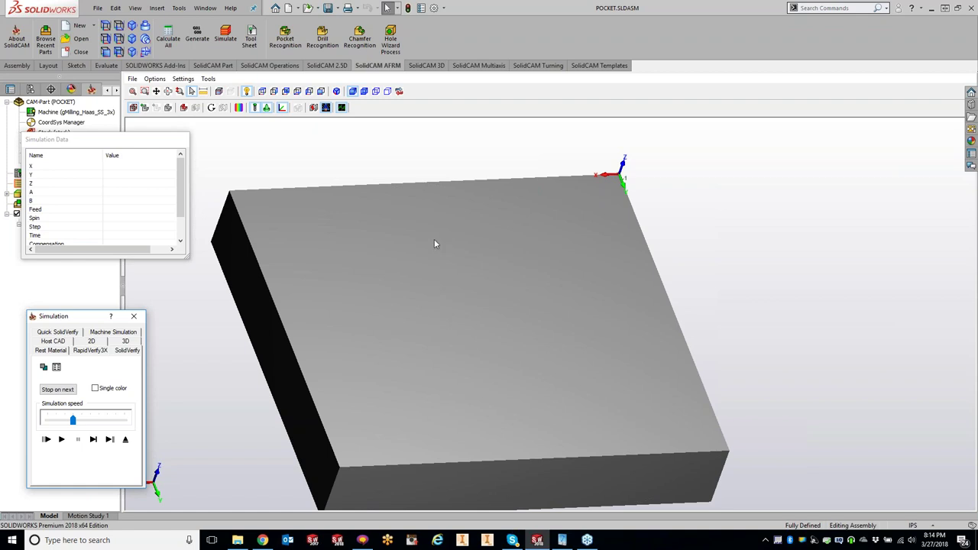
scroll(397, 275, "up", 2)
scroll(304, 240, "down", 1)
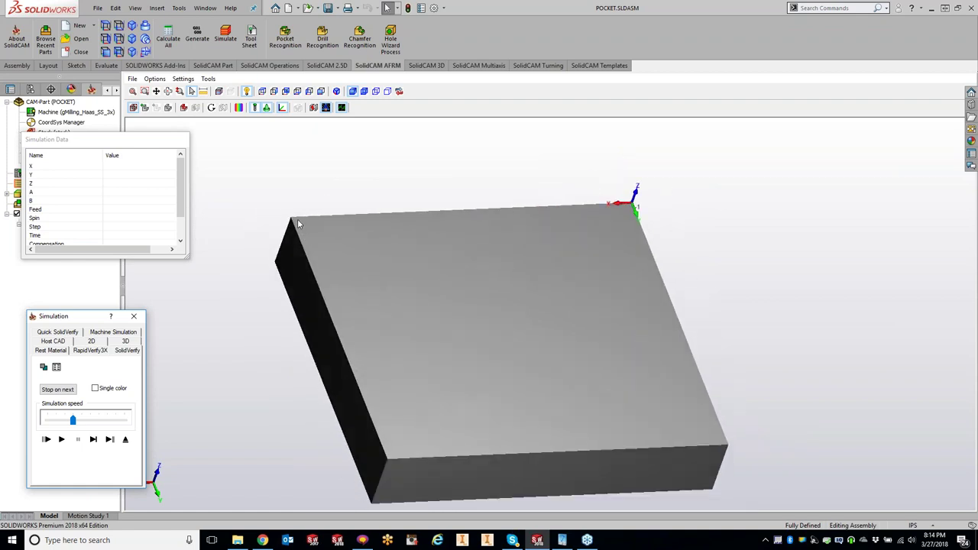
scroll(297, 218, "up", 2)
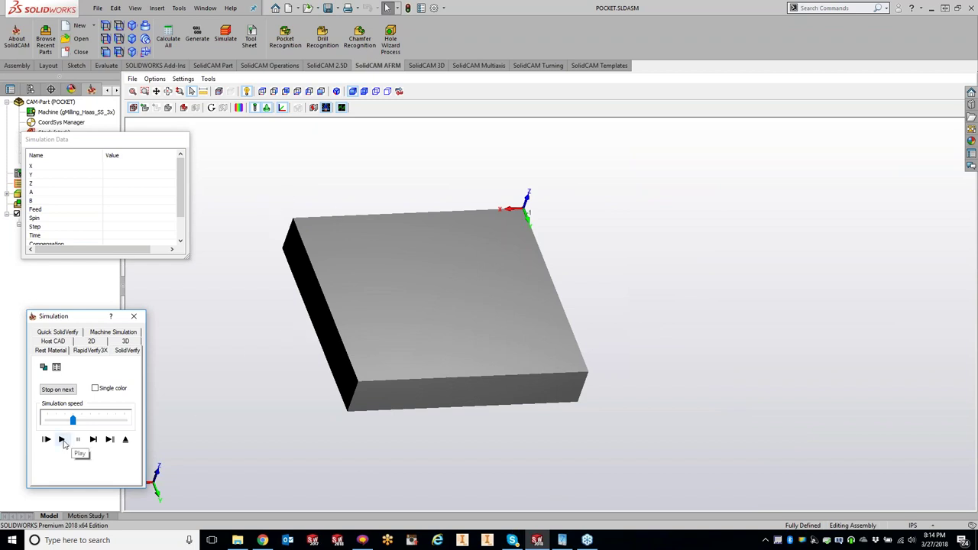
left_click(62, 440)
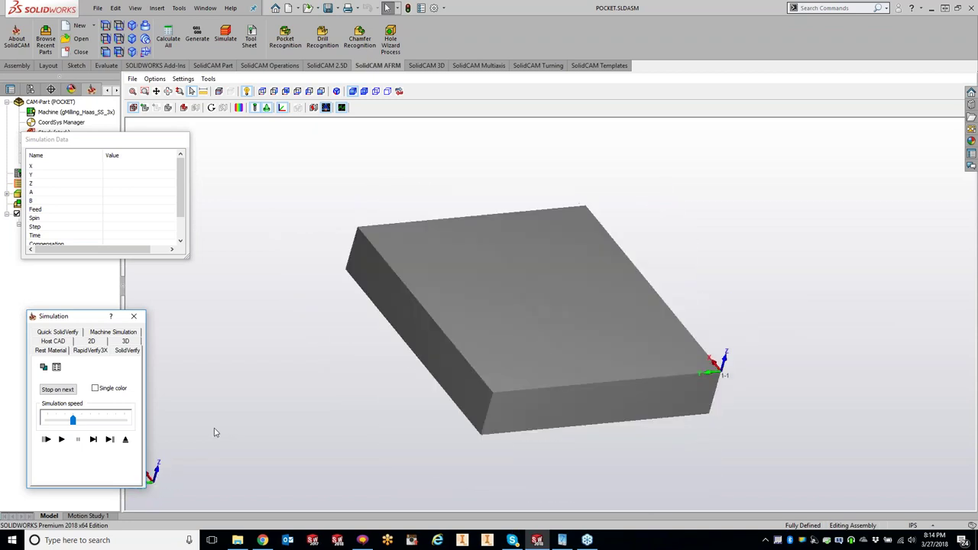
- Run the SolidVerify cutting and pause it partway to inspect the pocket
left_click(62, 440)
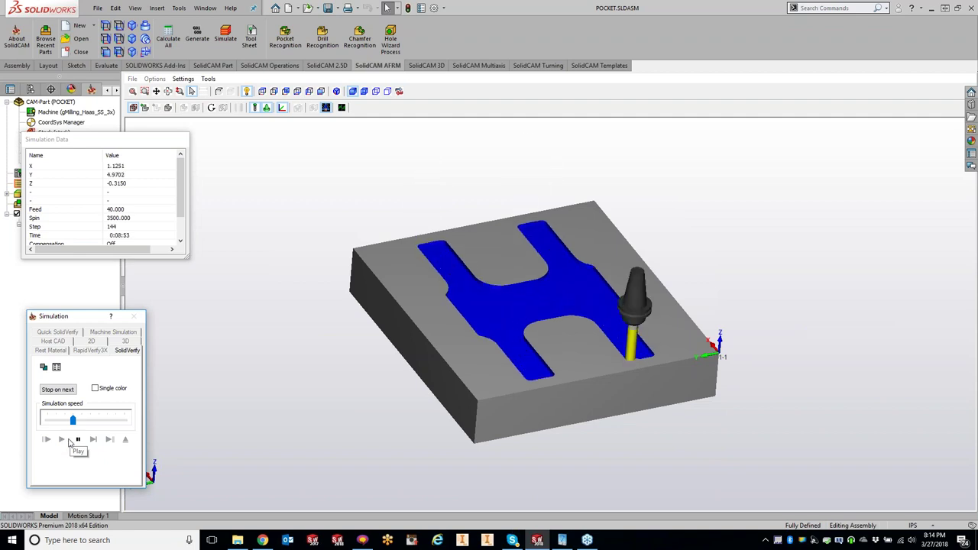
left_click(77, 439)
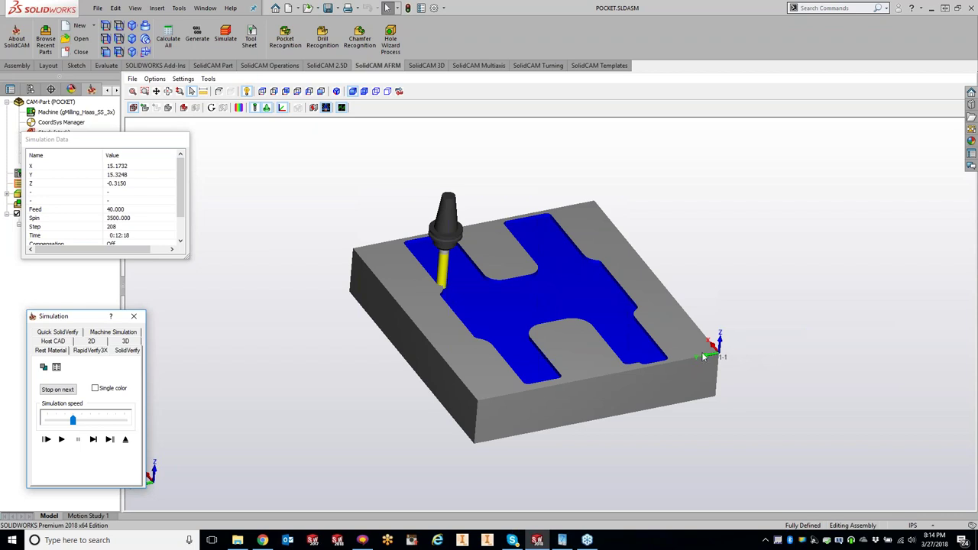
scroll(565, 298, "up", 1)
scroll(565, 298, "up", 3)
scroll(564, 298, "down", 4)
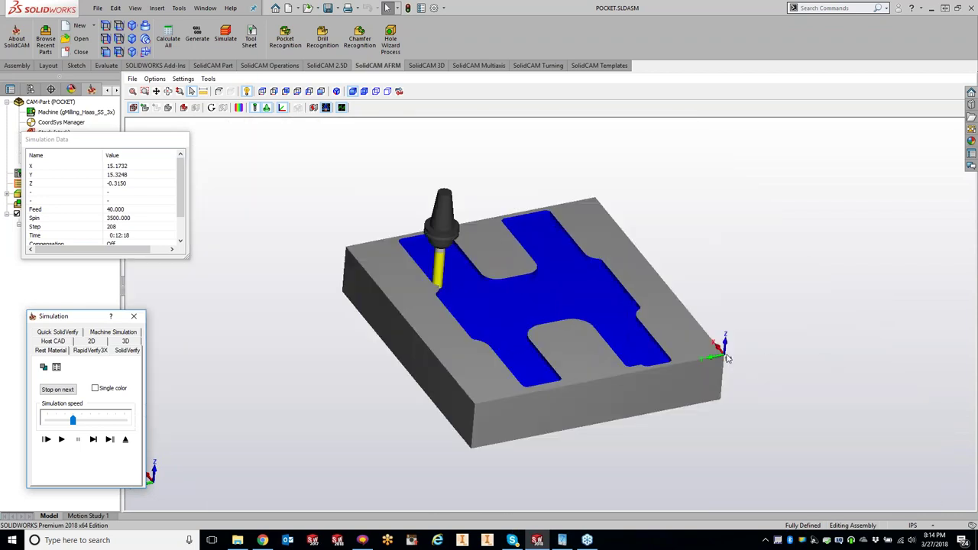
scroll(727, 357, "up", 3)
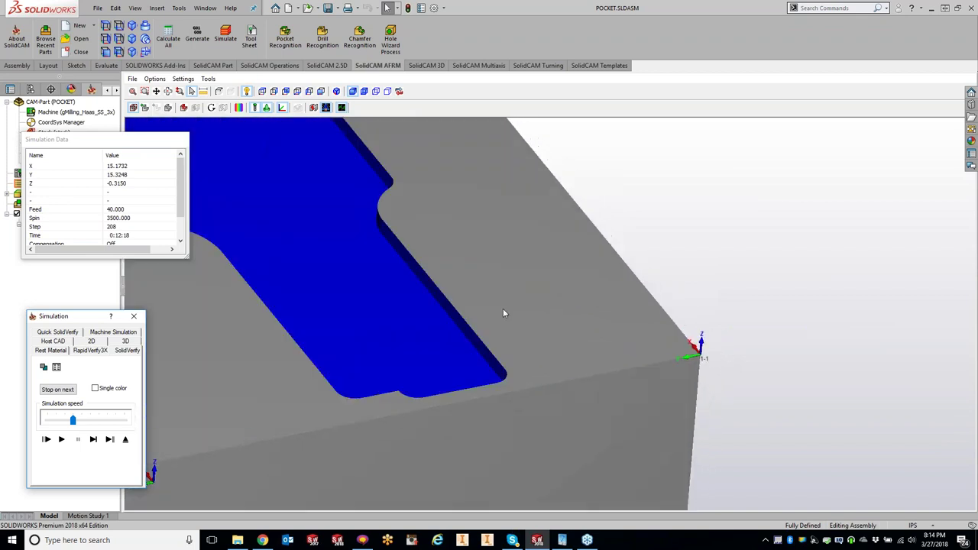
scroll(502, 308, "down", 3)
scroll(492, 313, "down", 3)
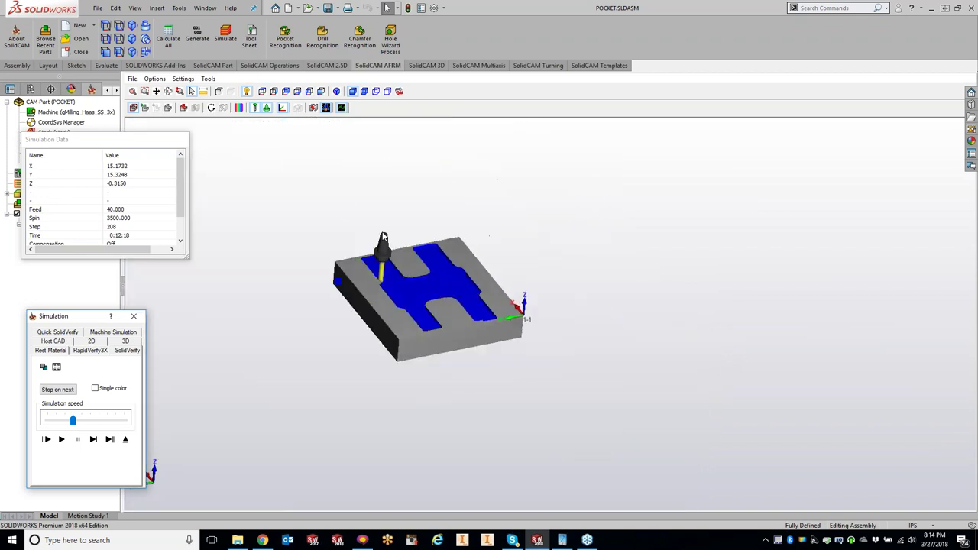
- Box-zoom and pan onto the part corner, enlarge the data panel, and resume playback
left_click(143, 92)
left_click_drag(516, 322, 533, 339)
scroll(526, 329, "down", 5)
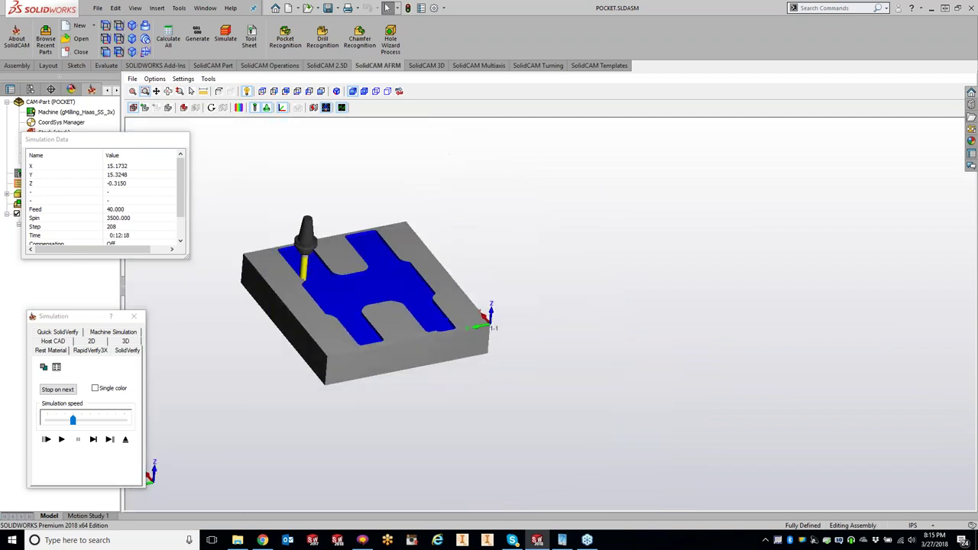
left_click(157, 91)
left_click_drag(311, 304, 411, 344)
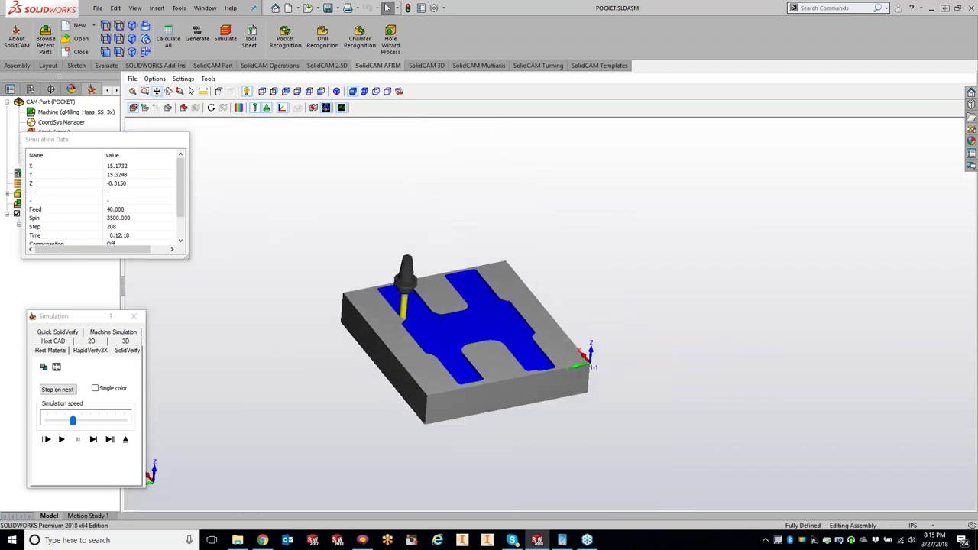
left_click_drag(288, 198, 270, 185)
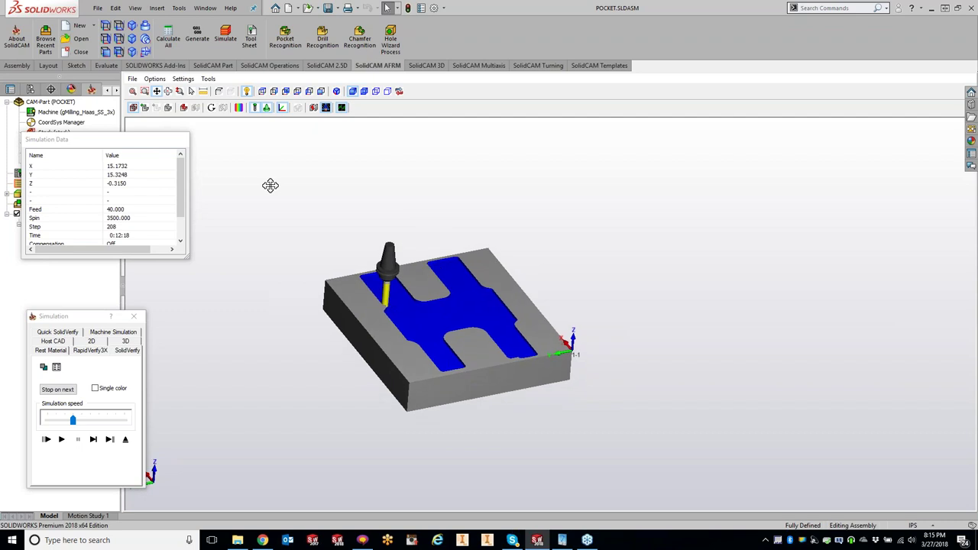
left_click(144, 91)
left_click_drag(318, 255, 396, 294)
scroll(395, 285, "down", 3)
scroll(395, 285, "down", 3)
scroll(395, 285, "down", 2)
scroll(762, 459, "up", 1)
scroll(763, 458, "up", 2)
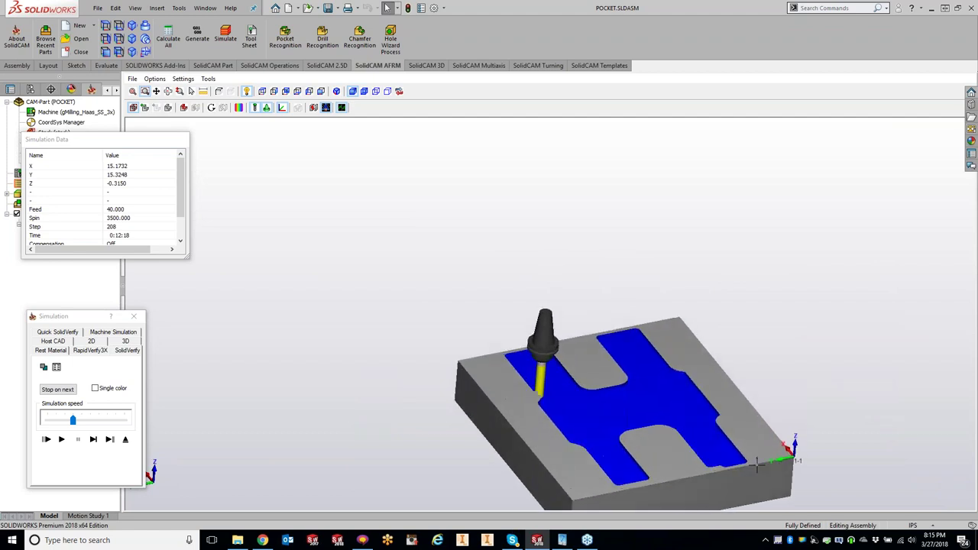
scroll(762, 459, "up", 2)
scroll(762, 458, "up", 2)
scroll(444, 359, "down", 3)
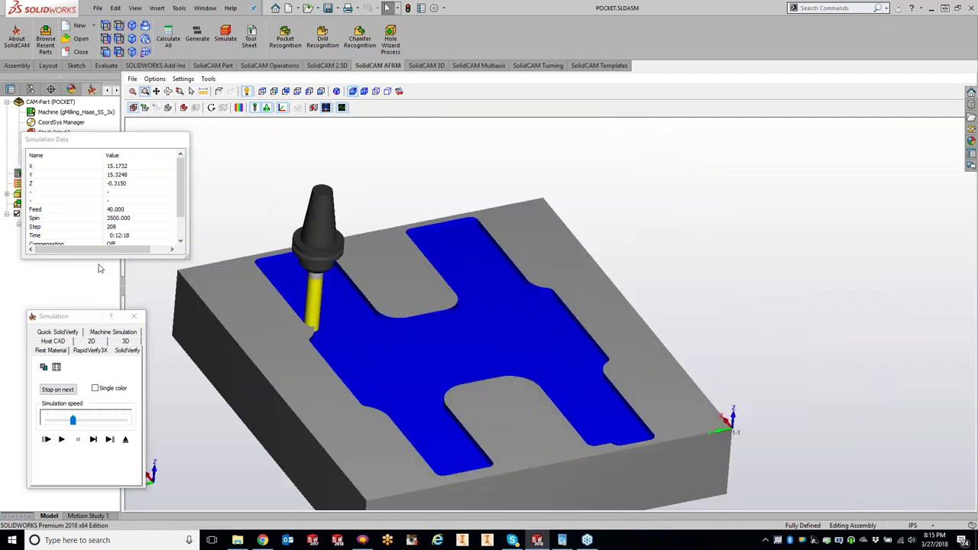
left_click_drag(98, 260, 98, 288)
left_click(62, 439)
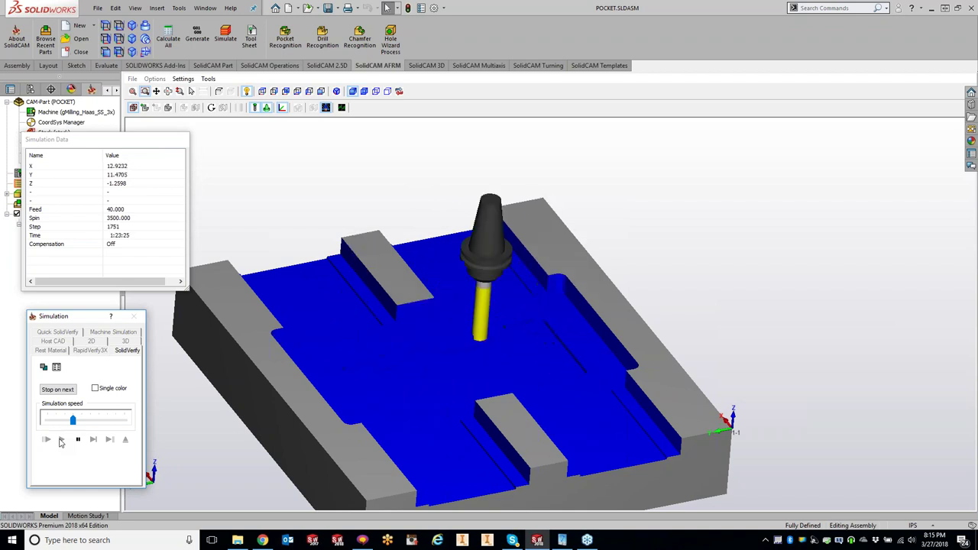
- Raise the simulation speed and let playback finish at step 2546
left_click(93, 425)
left_click_drag(93, 426, 80, 425)
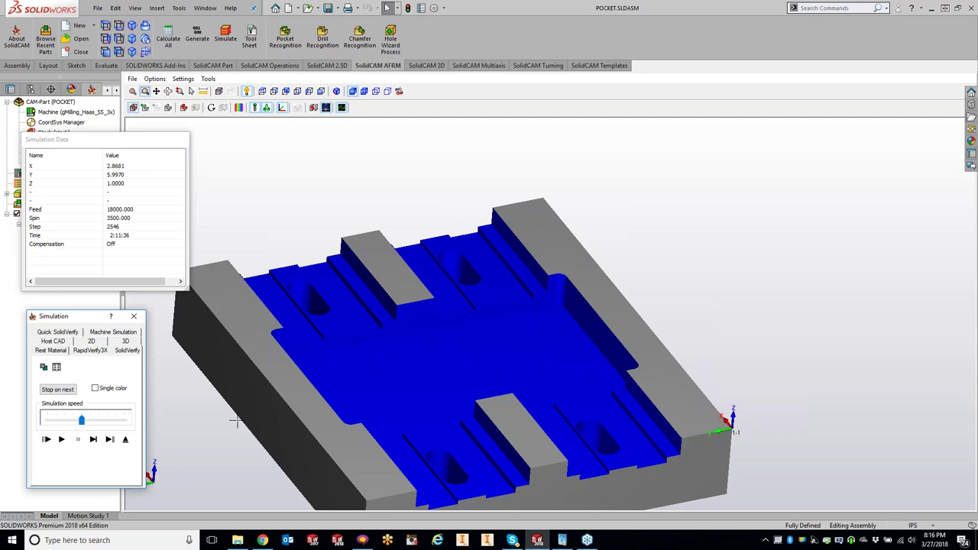
- Close the simulation and show PR_faces1's Geometry settings
left_click(141, 319)
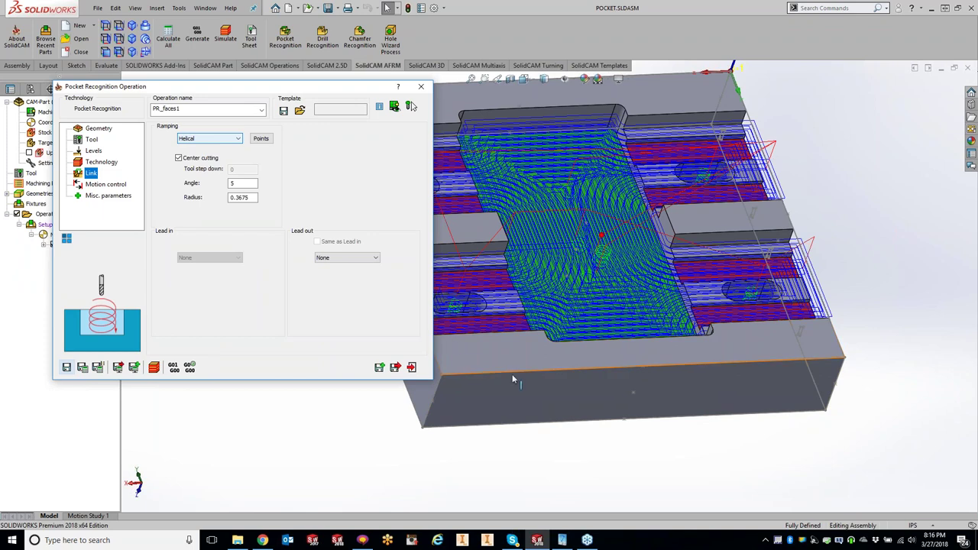
left_click(98, 128)
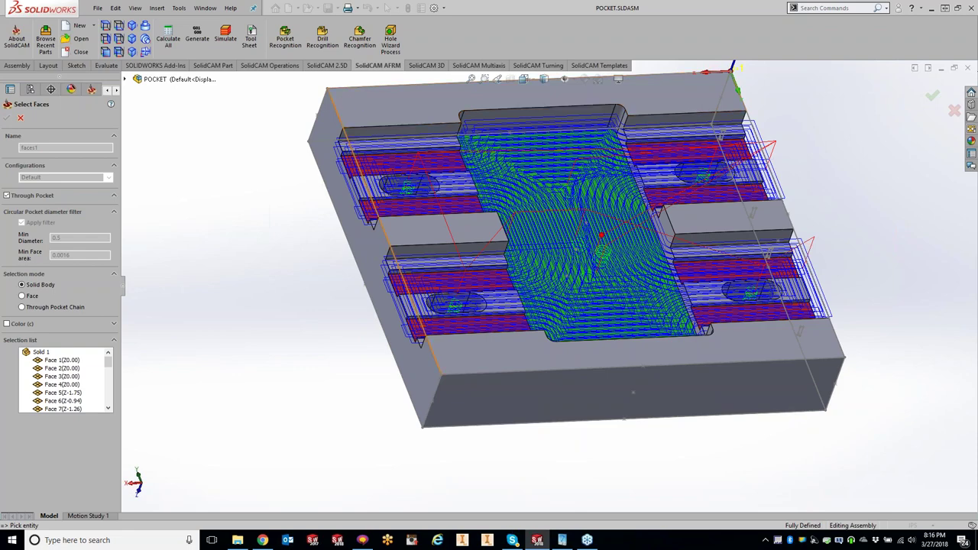
- View the pocket from the top and two tilted angles, then exit face selection unchanged
key("ctrl+5")
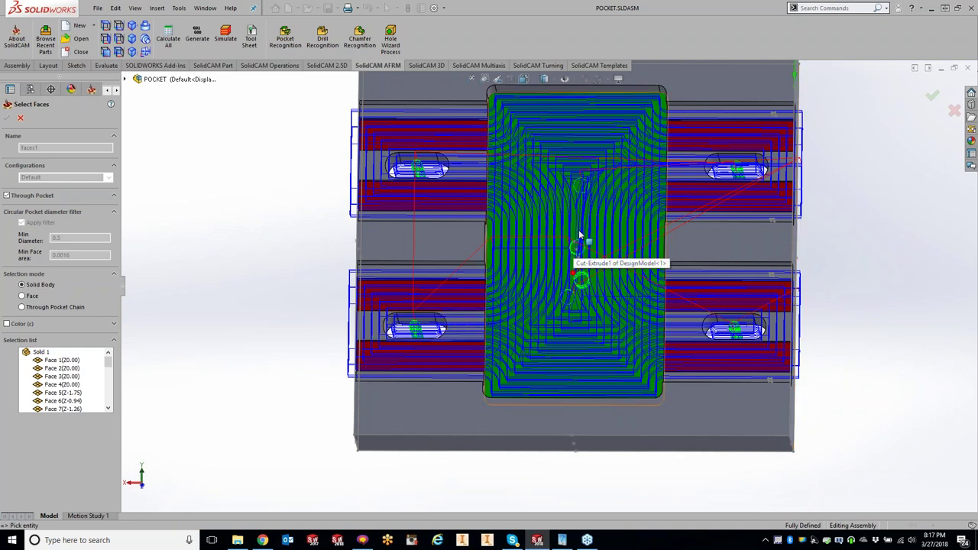
middle_click_drag(579, 237, 618, 212)
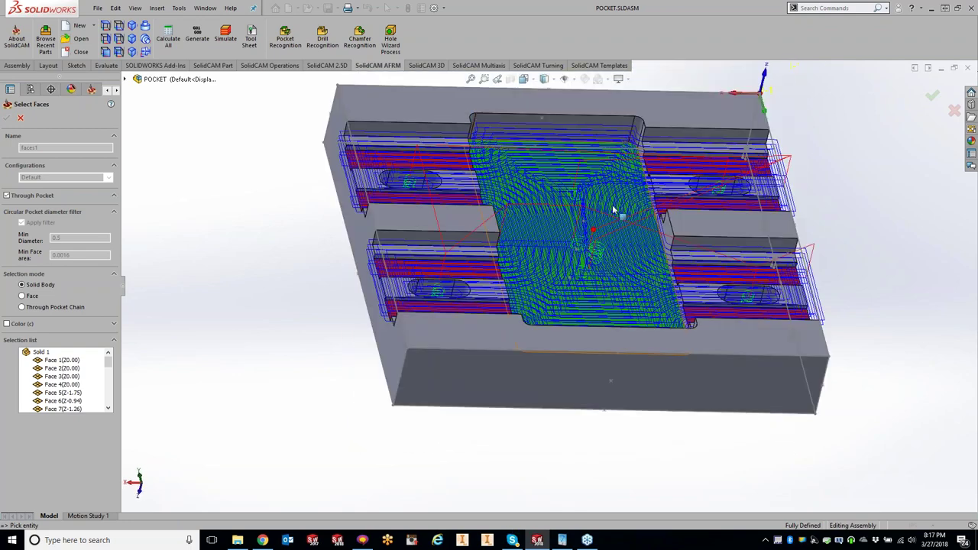
middle_click_drag(682, 275, 574, 266)
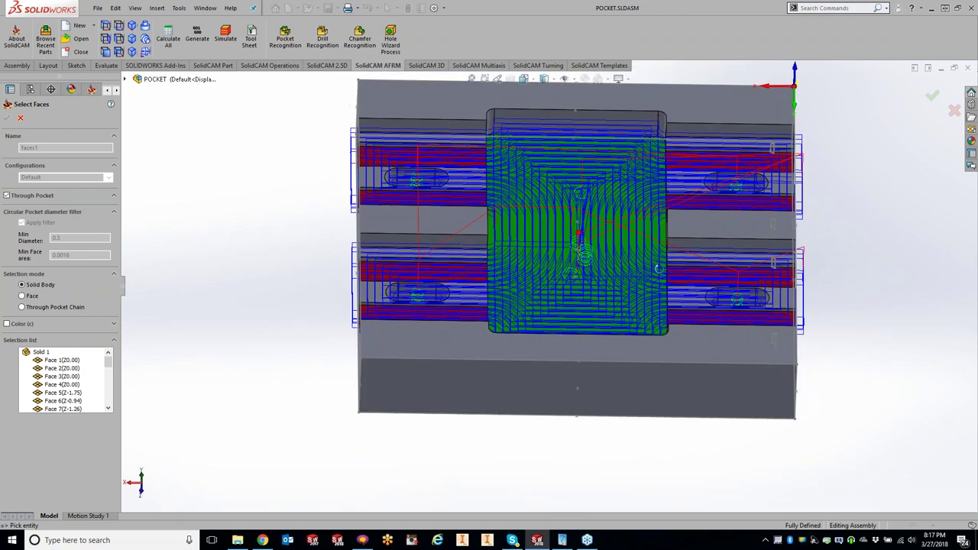
left_click(20, 118)
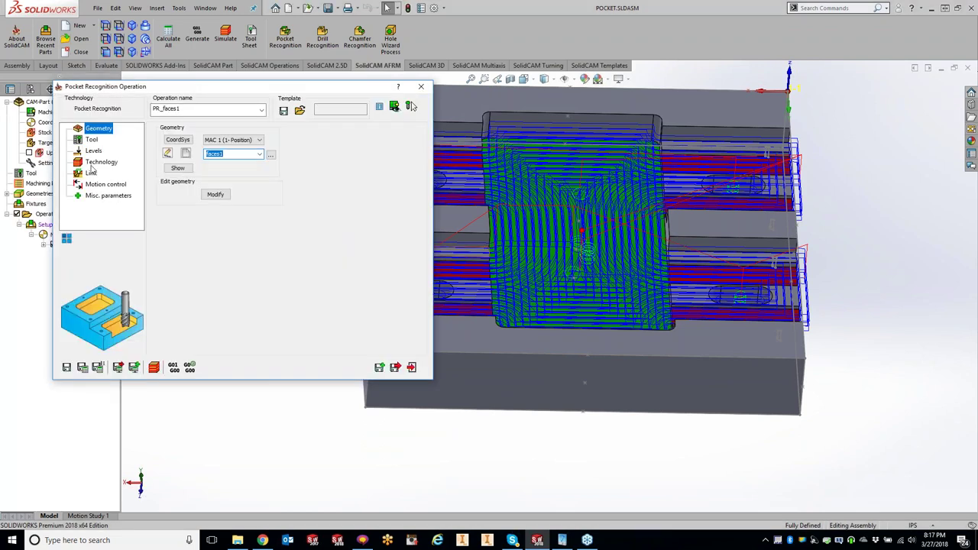
- Calculate the PR_faces1 toolpath from its Technology page, accepting the radius/length notice
left_click(94, 164)
left_click(167, 131)
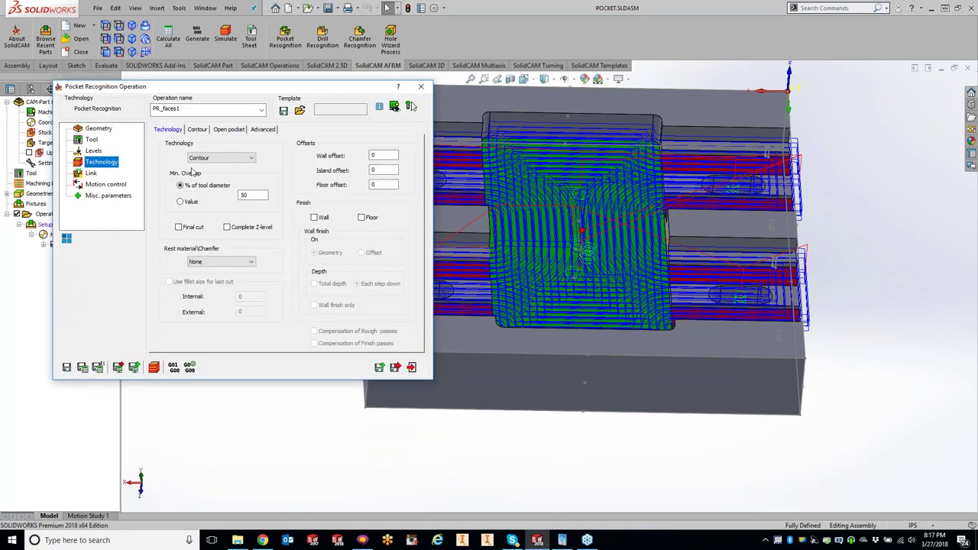
left_click(81, 367)
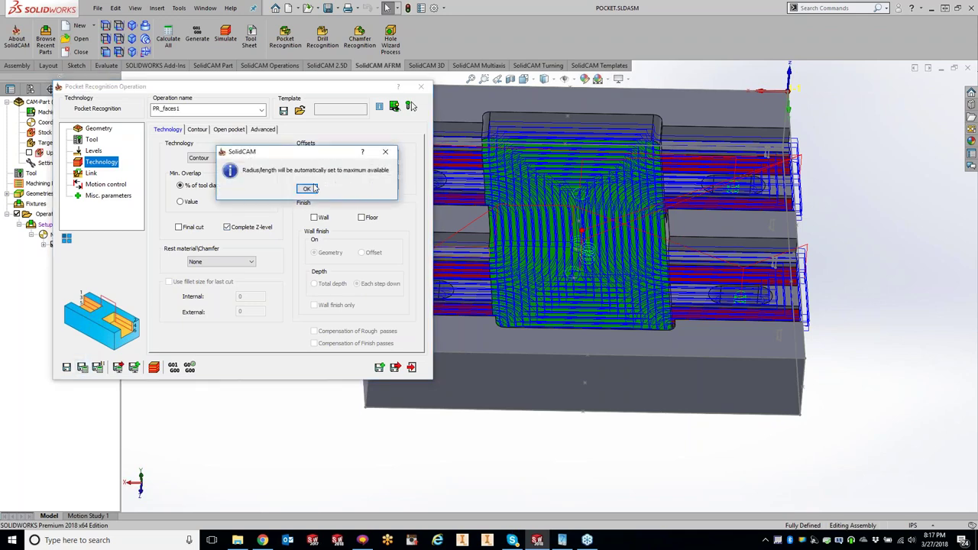
left_click(308, 188)
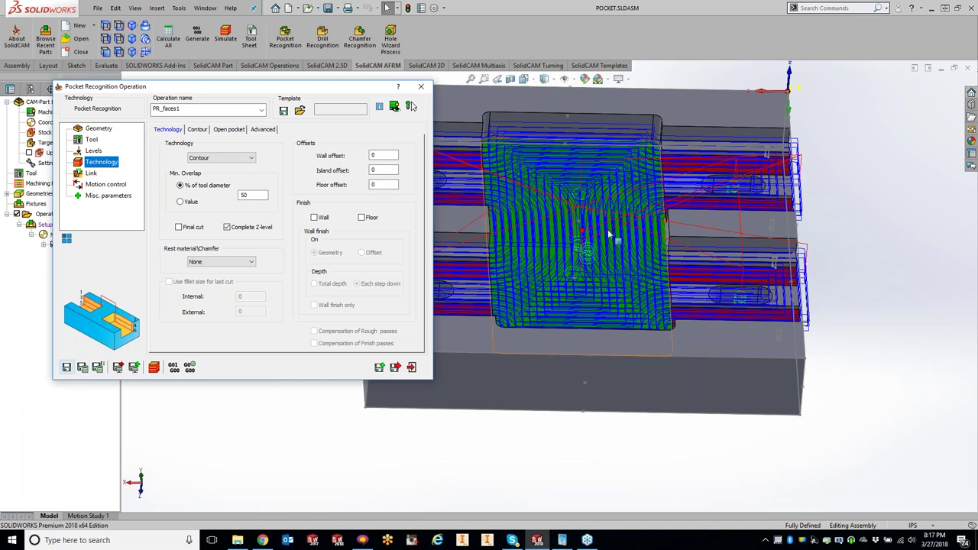
- Enable Final cut and recalculate the PR_faces1 toolpath
left_click(179, 227)
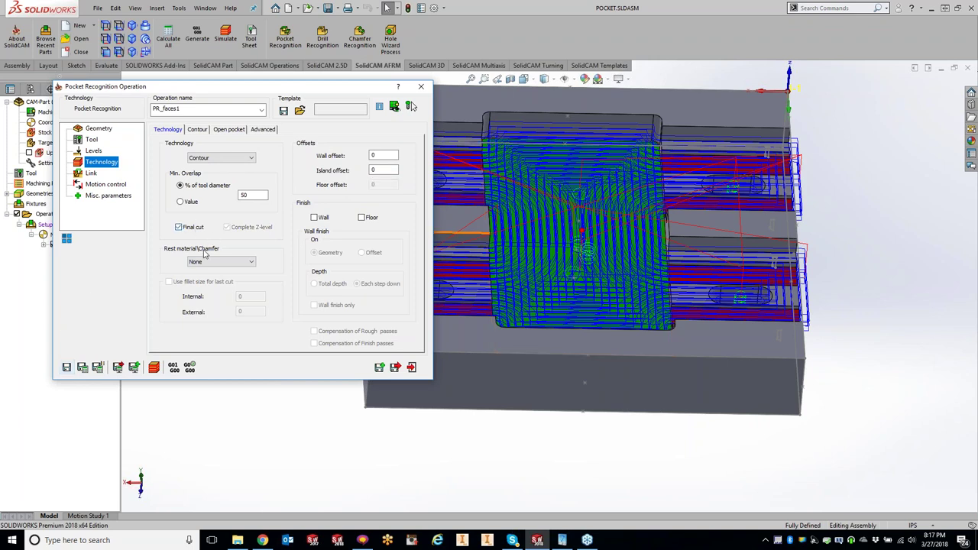
left_click(83, 368)
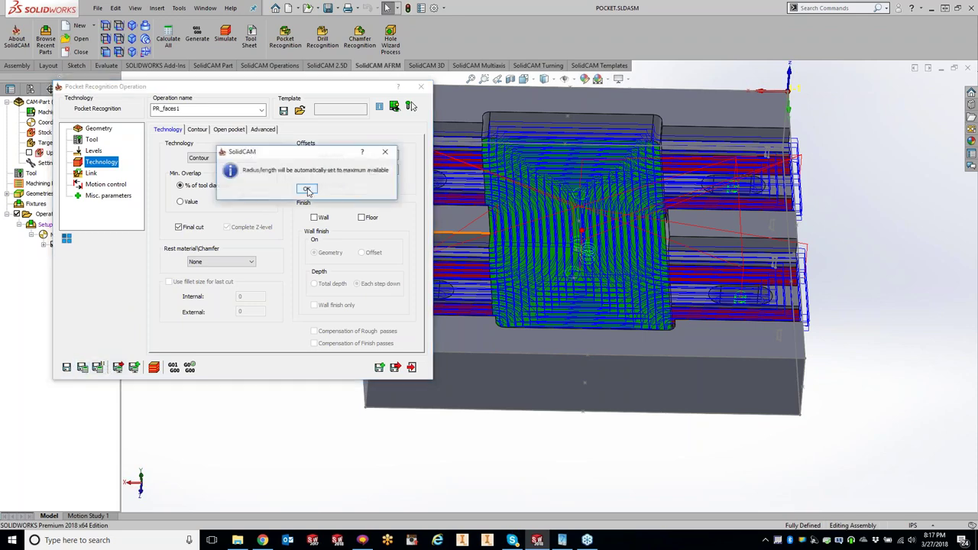
left_click(306, 188)
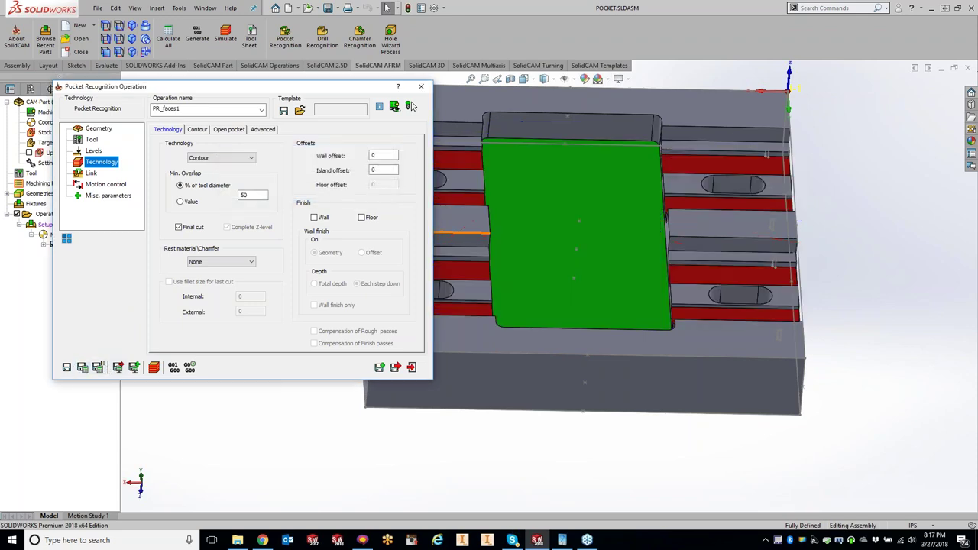
mouse_move(598, 271)
middle_mouse_down()
mouse_move(619, 223)
mouse_move(637, 231)
mouse_move(608, 236)
middle_mouse_up()
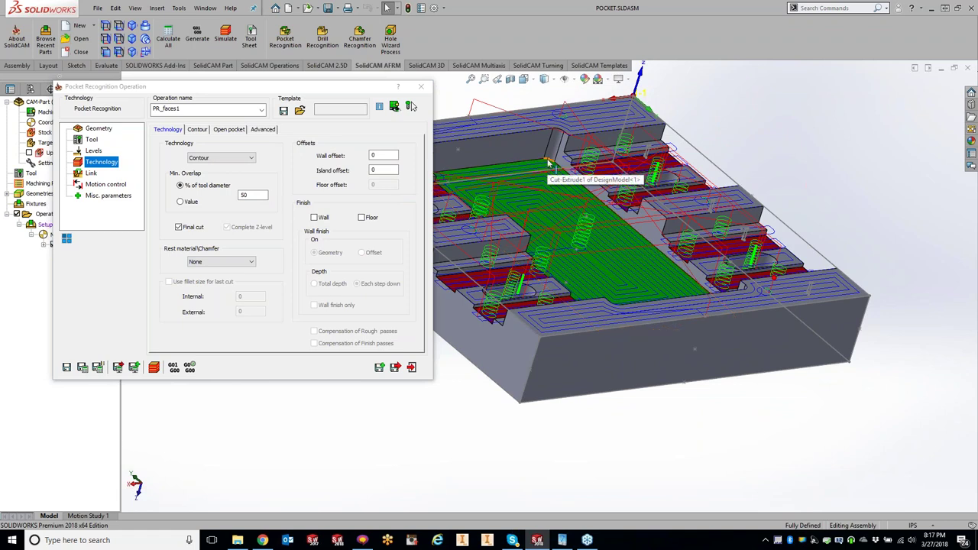
- Turn Final cut back off and recalculate PR_faces1
left_click(178, 227)
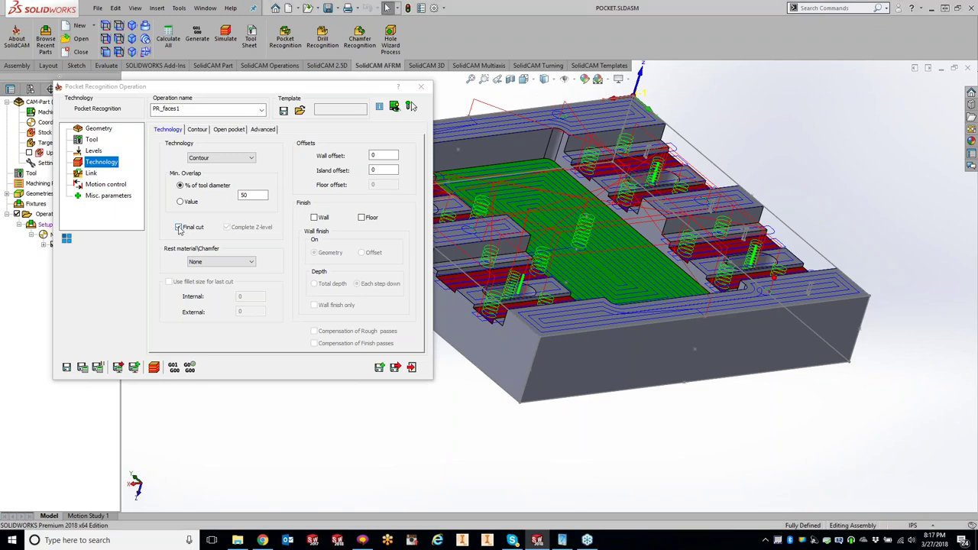
left_click(83, 368)
left_click(306, 189)
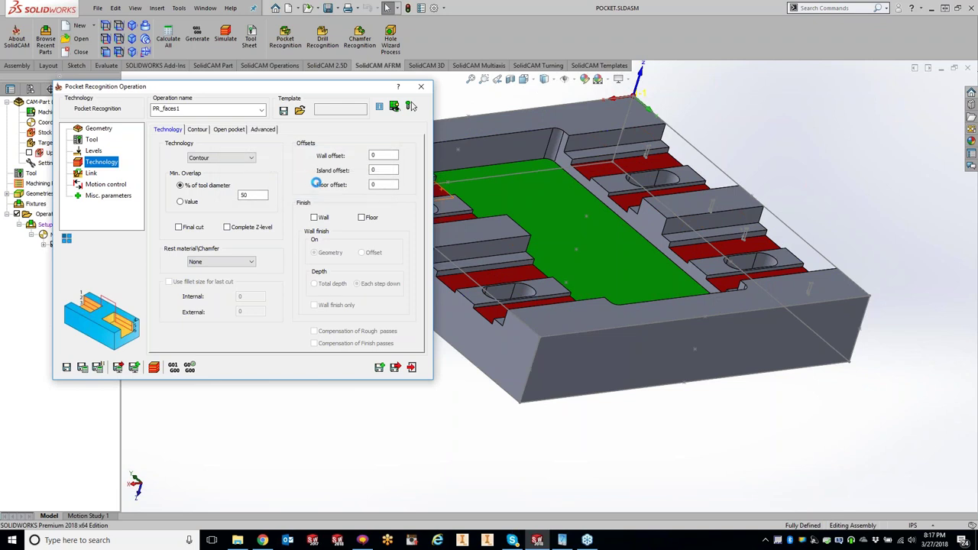
- Set a 0.01 floor offset and save-copy the operation as PR_faces1_1
type(".01")
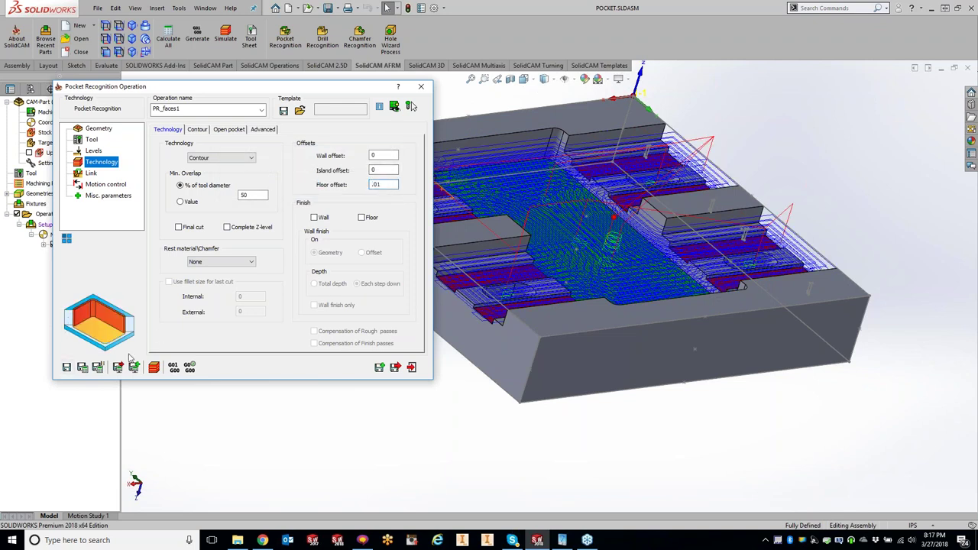
left_click(84, 367)
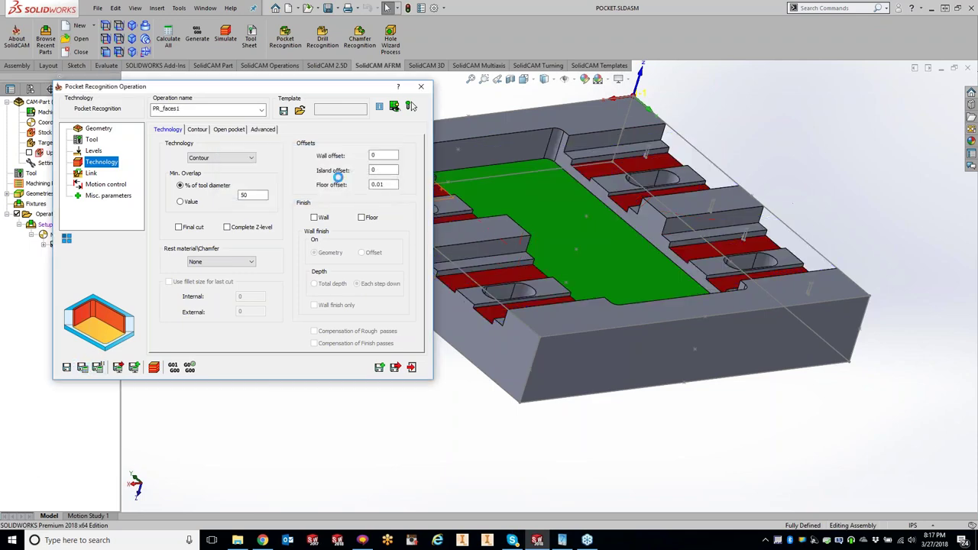
left_click(380, 367)
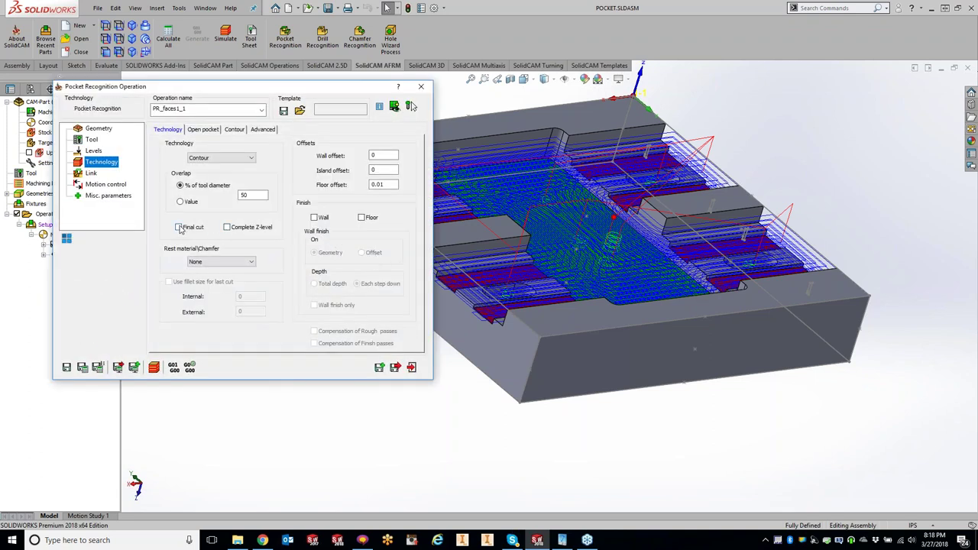
- Enable Final cut on PR_faces1_1 and add tool 2, a 0.75 inch end mill, as its tool
left_click(179, 228)
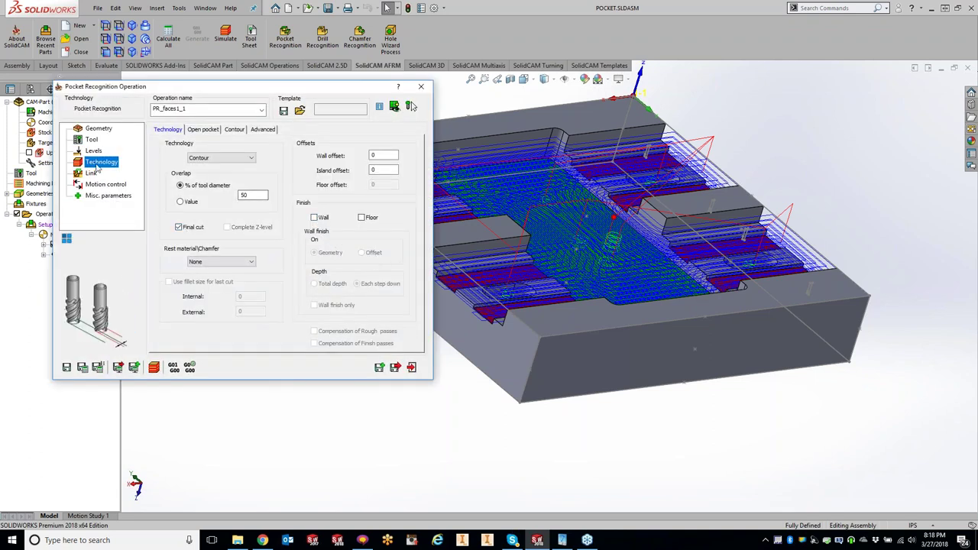
left_click(91, 140)
left_click(198, 285)
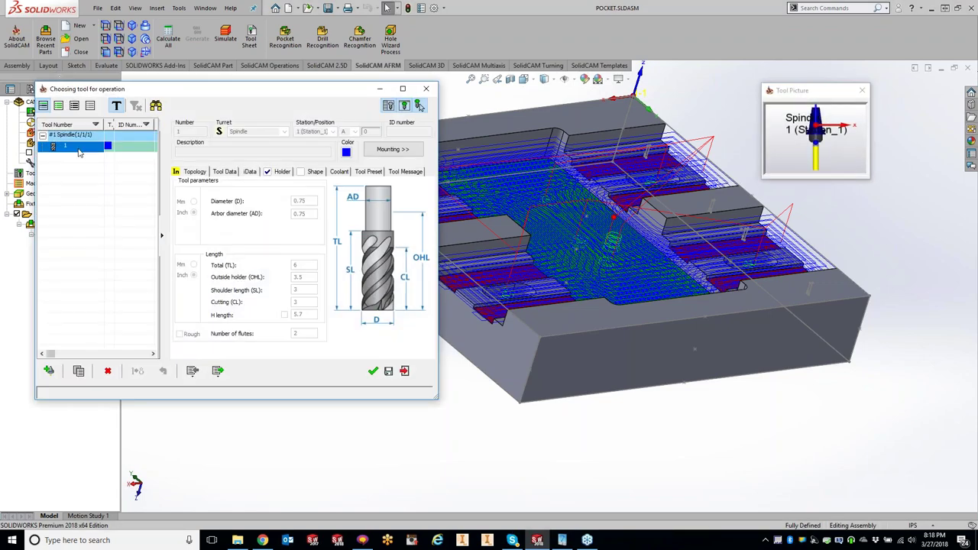
right_click(80, 147)
left_click(111, 190)
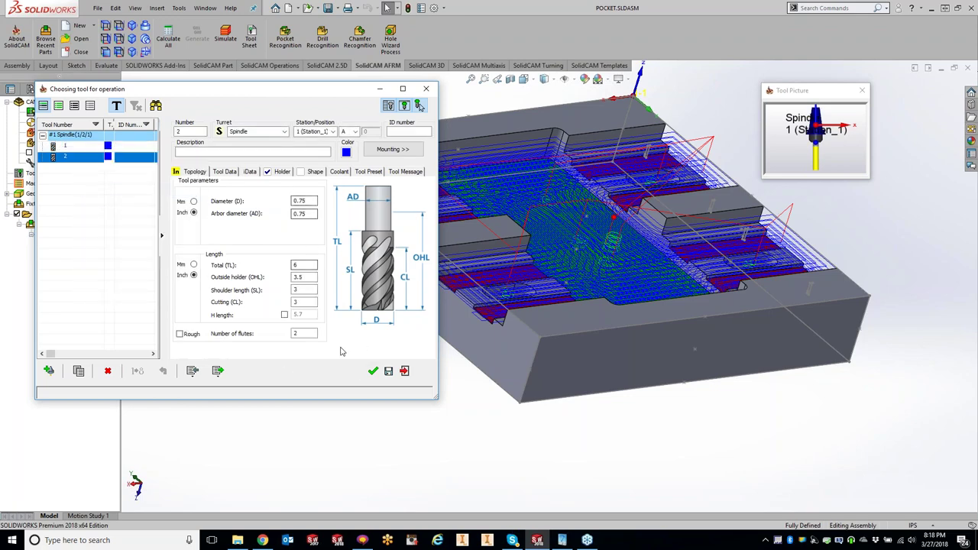
left_click(372, 371)
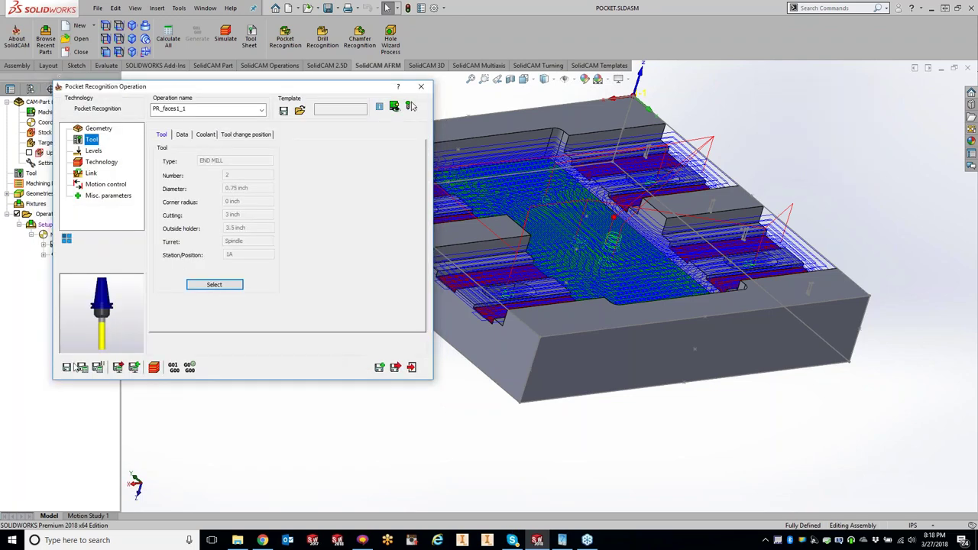
left_click(306, 189)
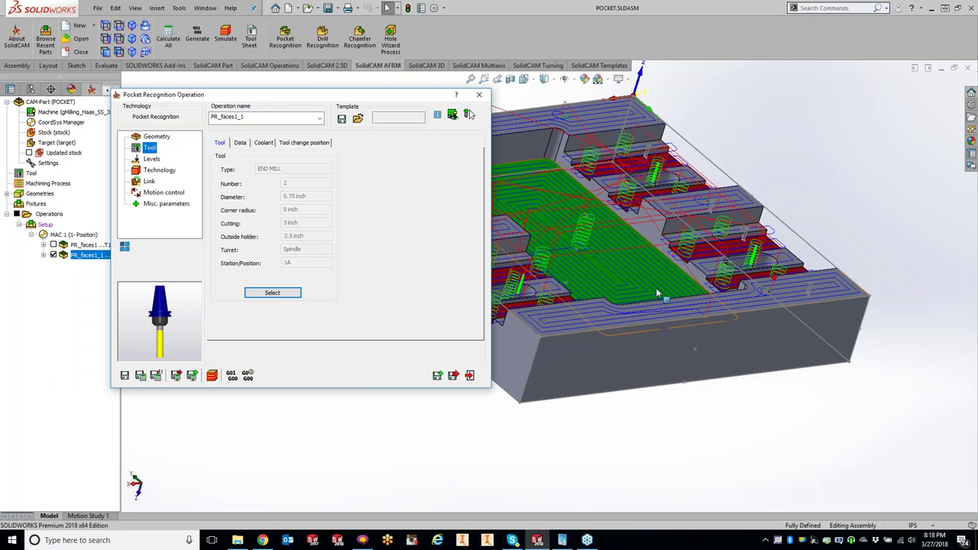
middle_click_drag(655, 287, 590, 177)
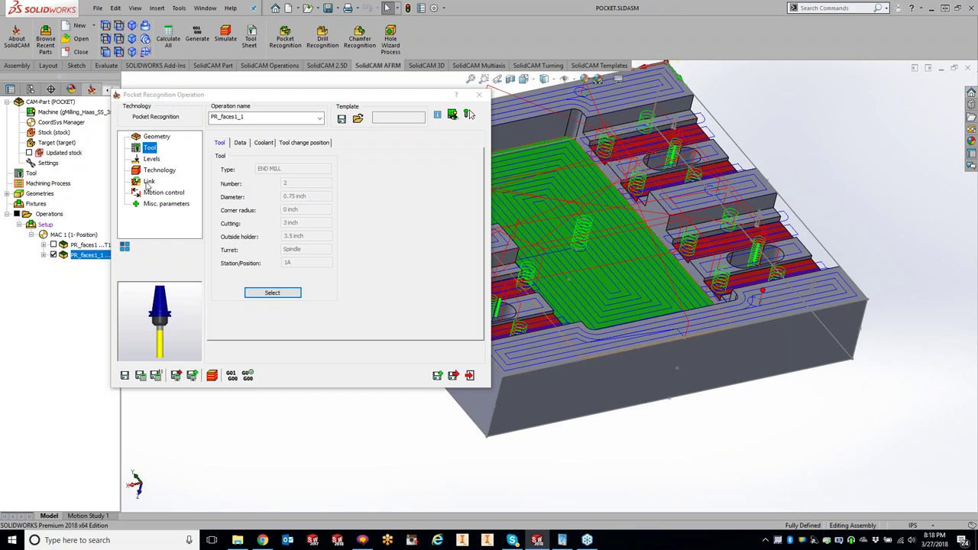
- Set PR_faces1_1's Link ramping to None and recalculate its toolpath
left_click(149, 181)
left_click(282, 146)
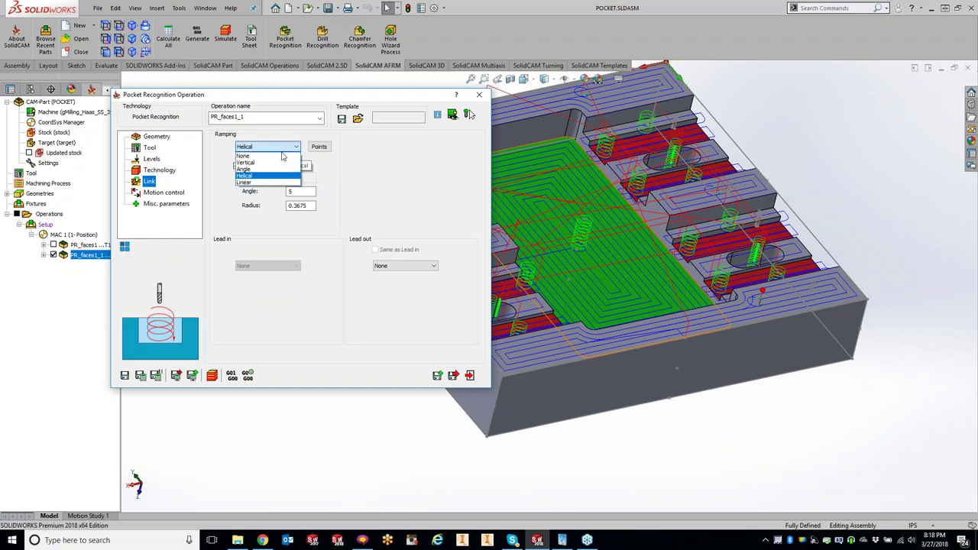
left_click(274, 156)
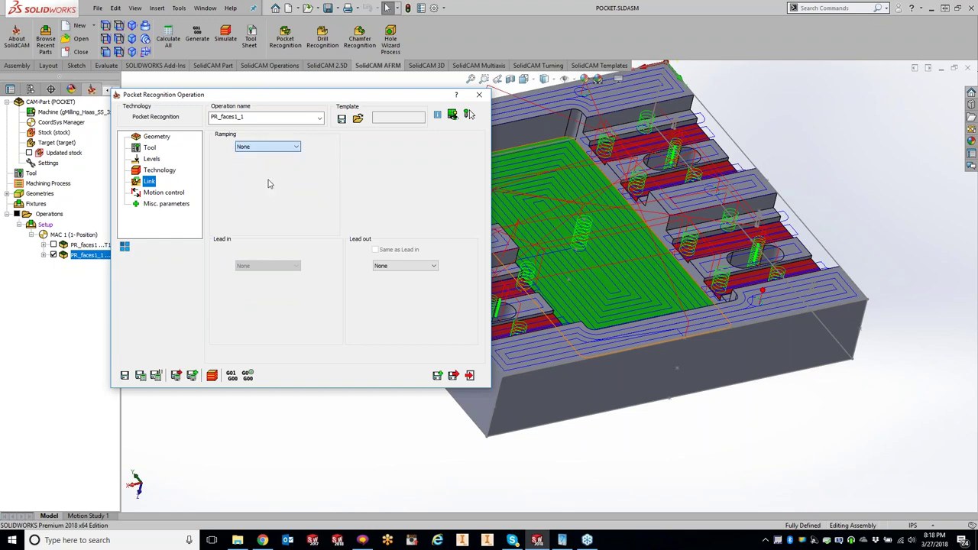
left_click(141, 376)
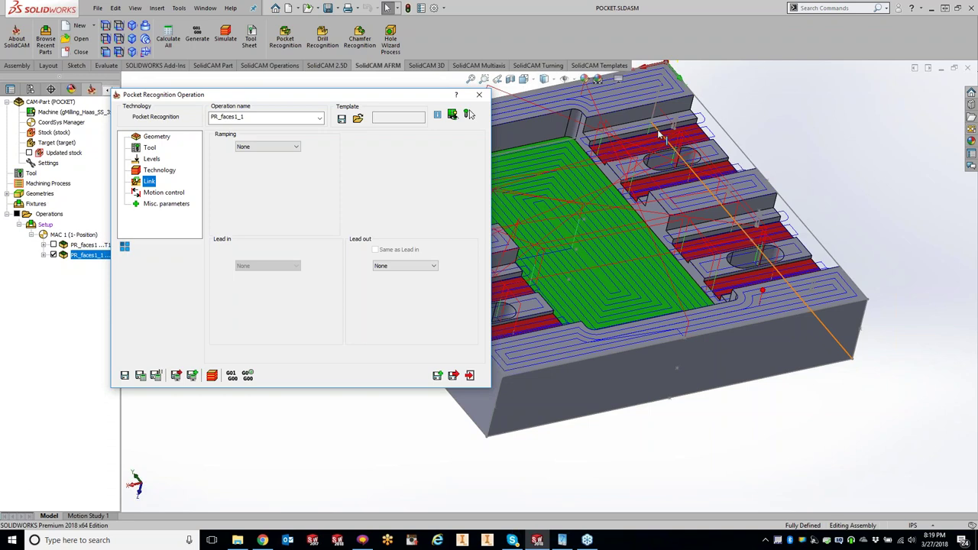
- Close the Pocket Recognition Operation dialog for PR_faces1_1
left_click(481, 97)
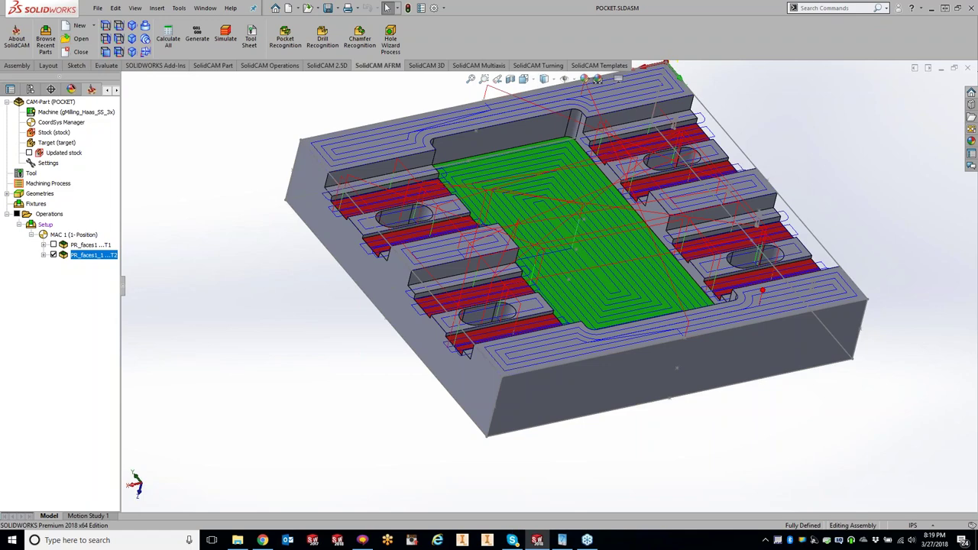
- In Chrome, open a new tab at solidcam.com/calculator
left_click(261, 540)
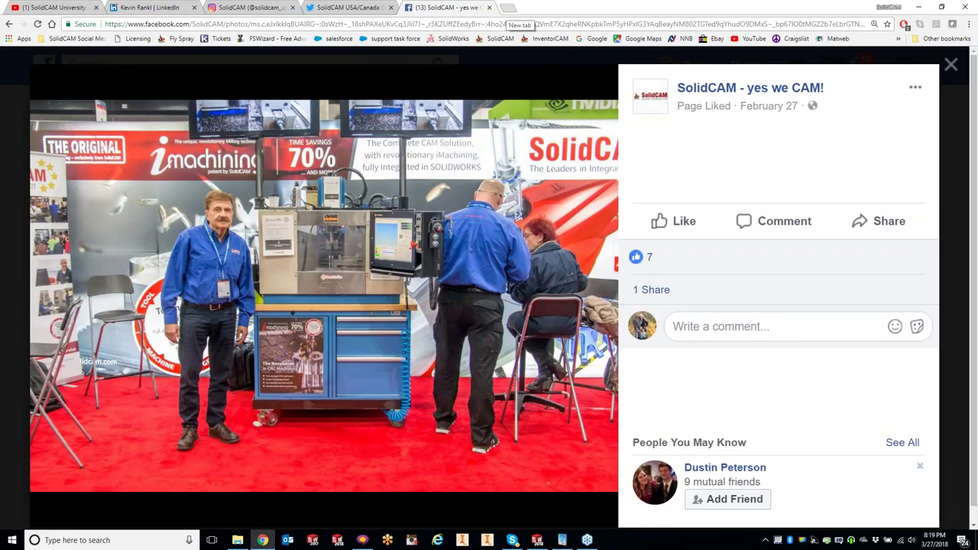
left_click(508, 8)
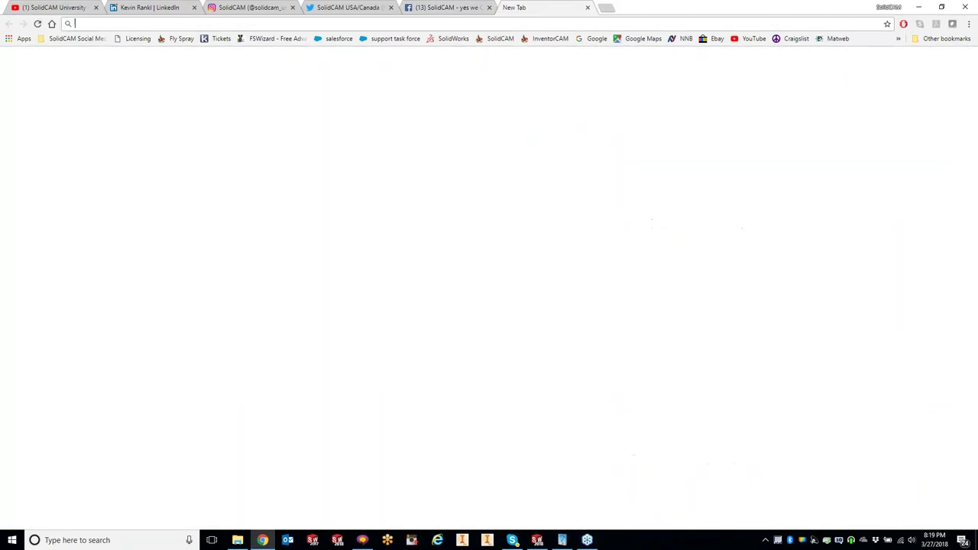
type("solidcam")
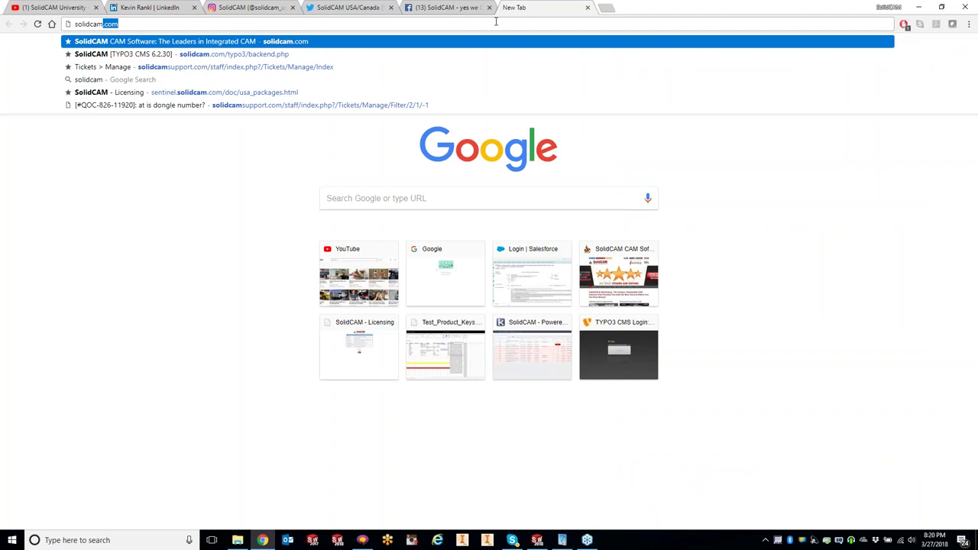
type(".com/c")
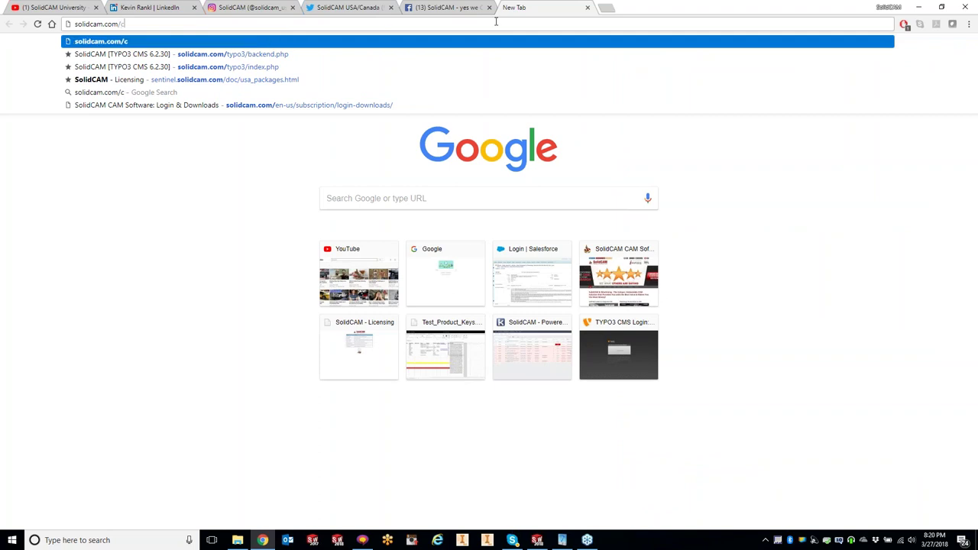
type("alculator")
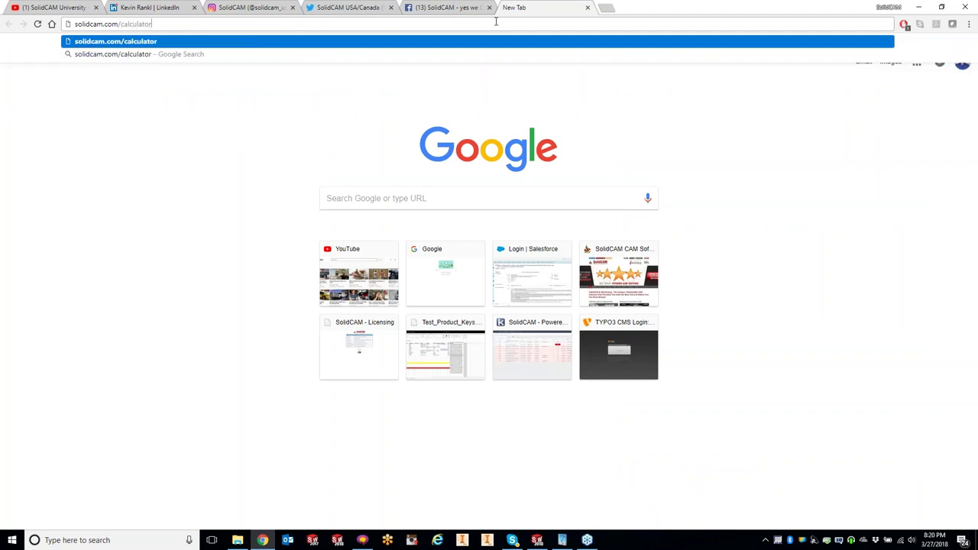
key("Return")
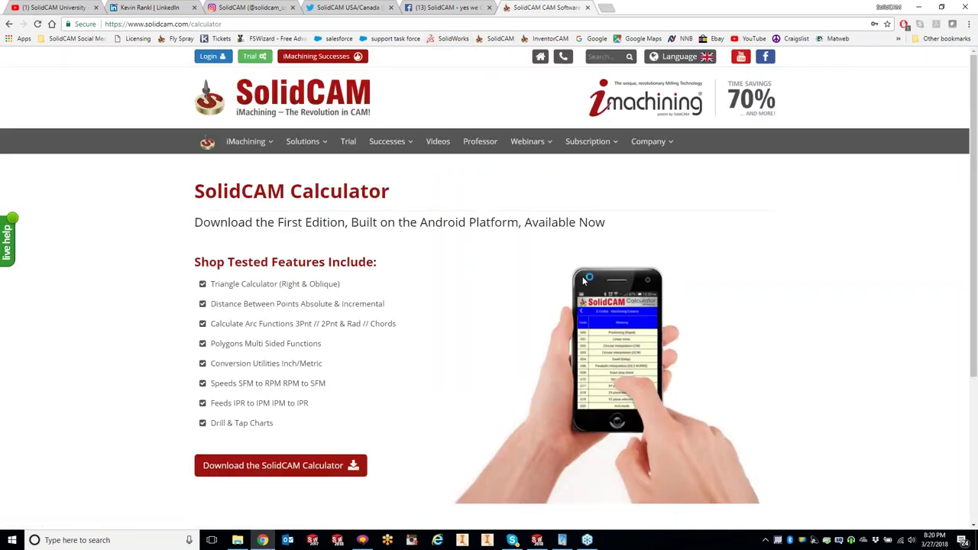
scroll(461, 380, "down", 2)
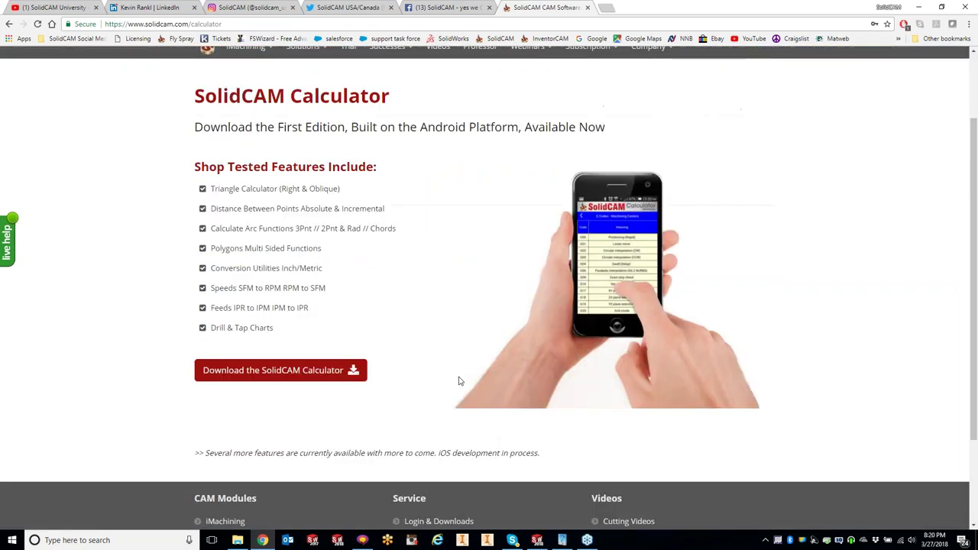
scroll(459, 381, "down", 1)
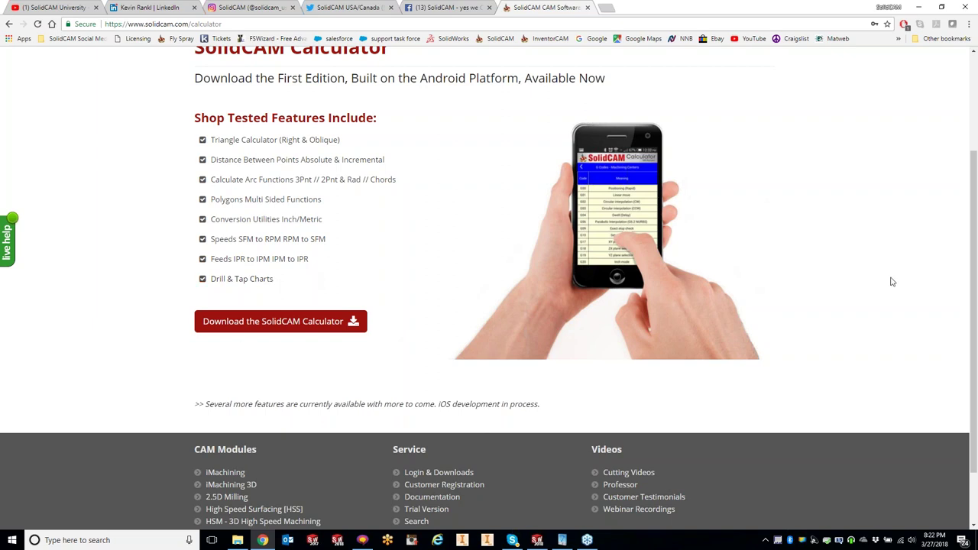
- Minimize Chrome, start a second SOLIDWORKS session and dismiss its journal-file warning
left_click(919, 7)
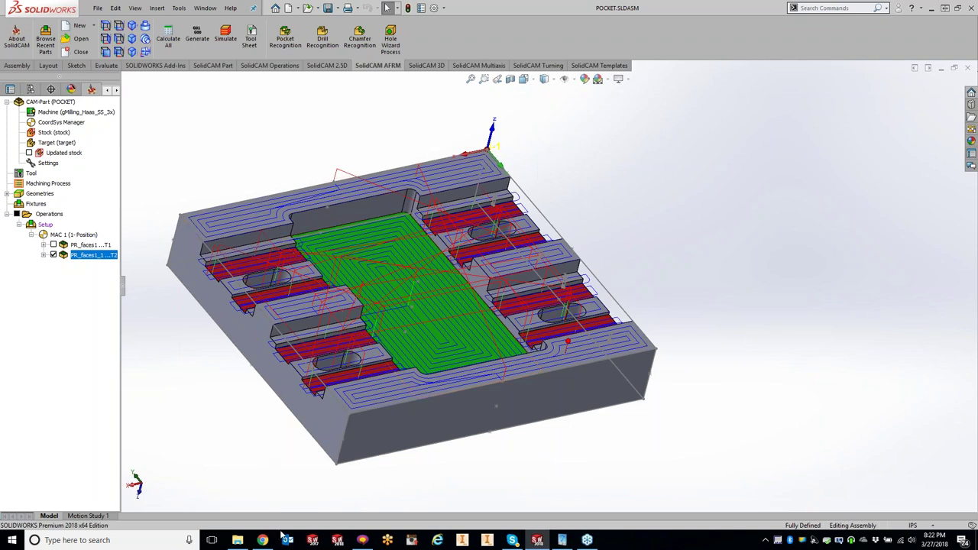
left_click(337, 540)
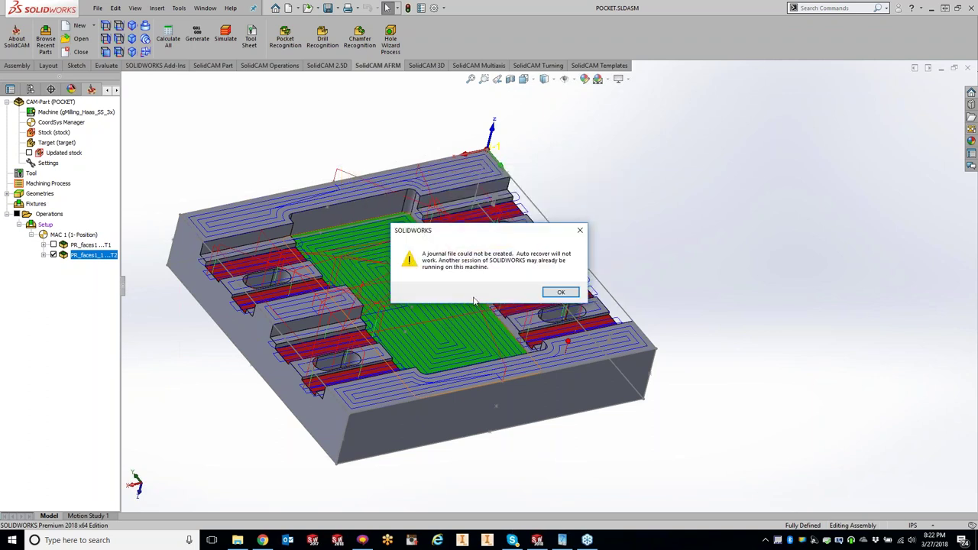
left_click(560, 293)
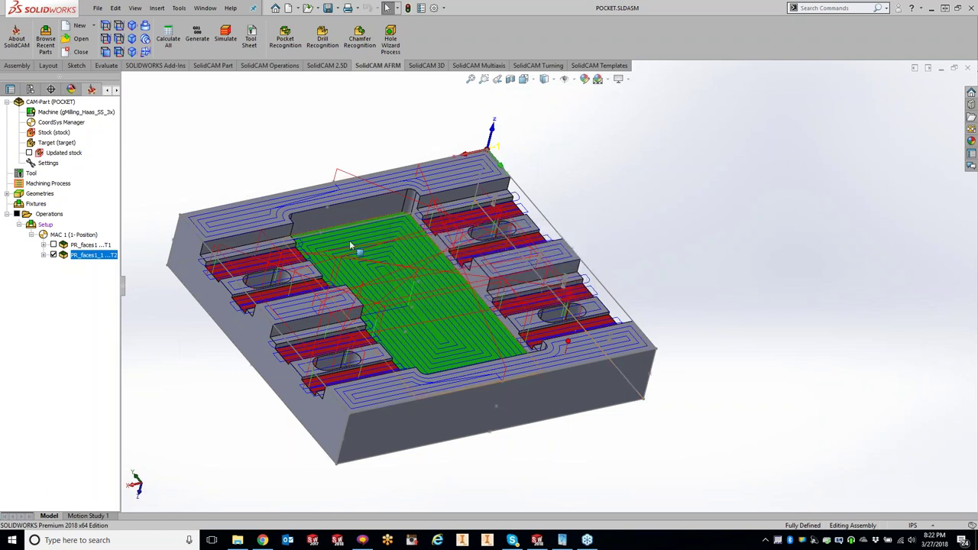
- Open the SolidCAM CAM-Part browser via SolidCAM > Open and enter Getting_Started_Examples
left_click(930, 9)
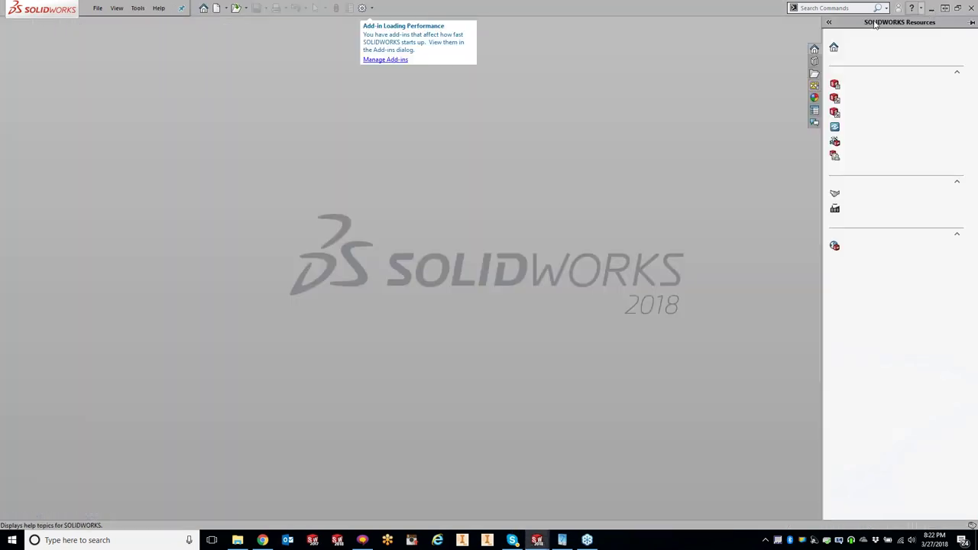
left_click(138, 8)
left_click(269, 60)
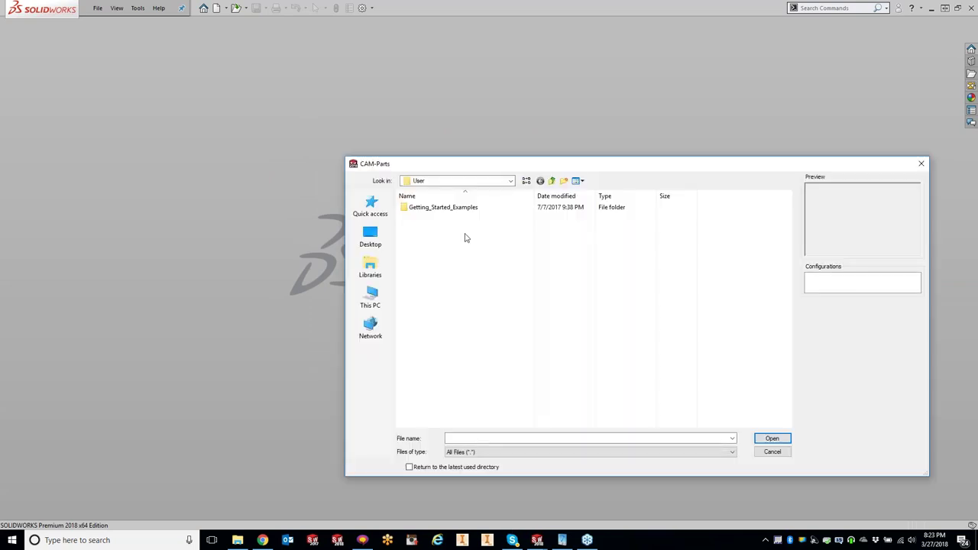
double_click(447, 208)
- Open 2_5D_Milling_1.prz from the SW examples folder
double_click(432, 209)
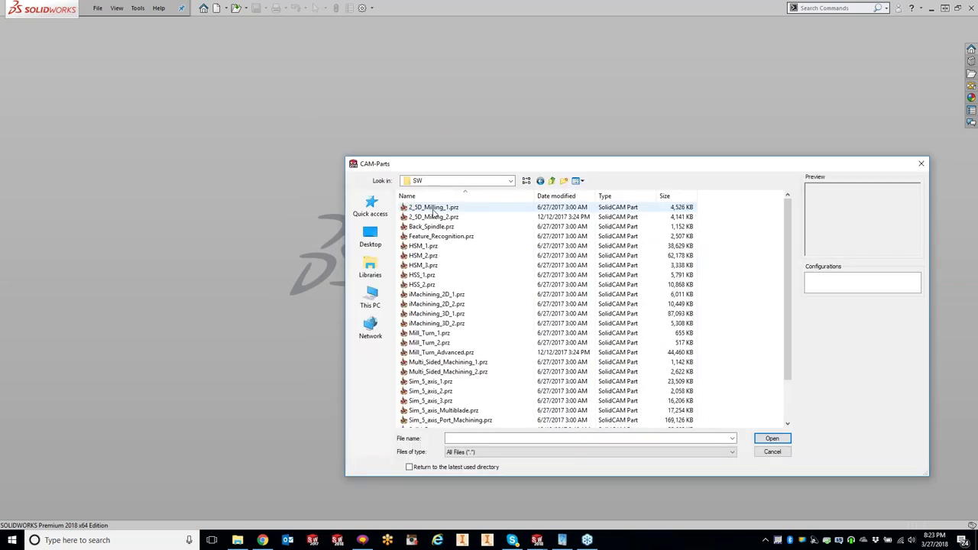
left_click(433, 208)
left_click(772, 438)
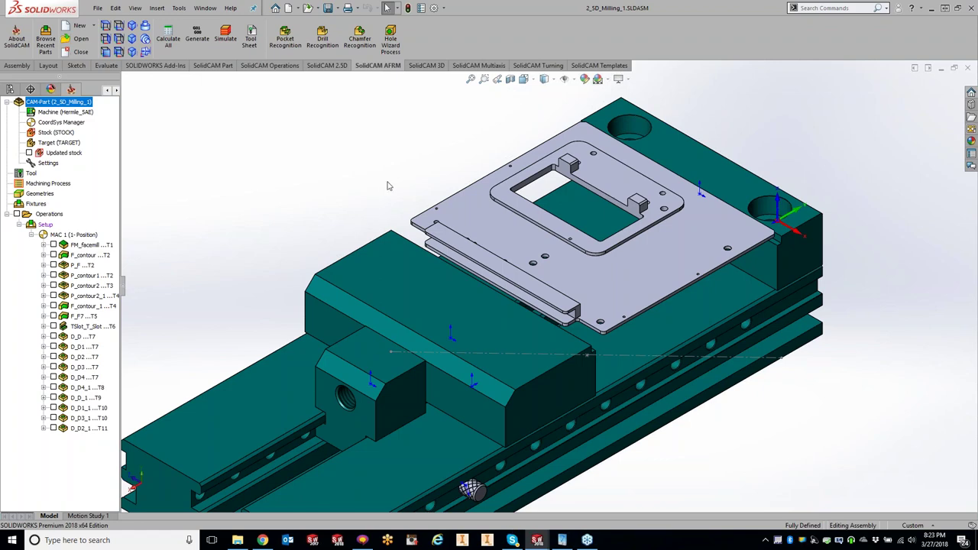
- Shrink and reposition the 2_5D_Milling_1 window up and right to reveal the POCKET part
mouse_move(474, 33)
left_mouse_down()
mouse_move(428, 170)
mouse_move(443, 186)
mouse_move(435, 286)
left_mouse_up()
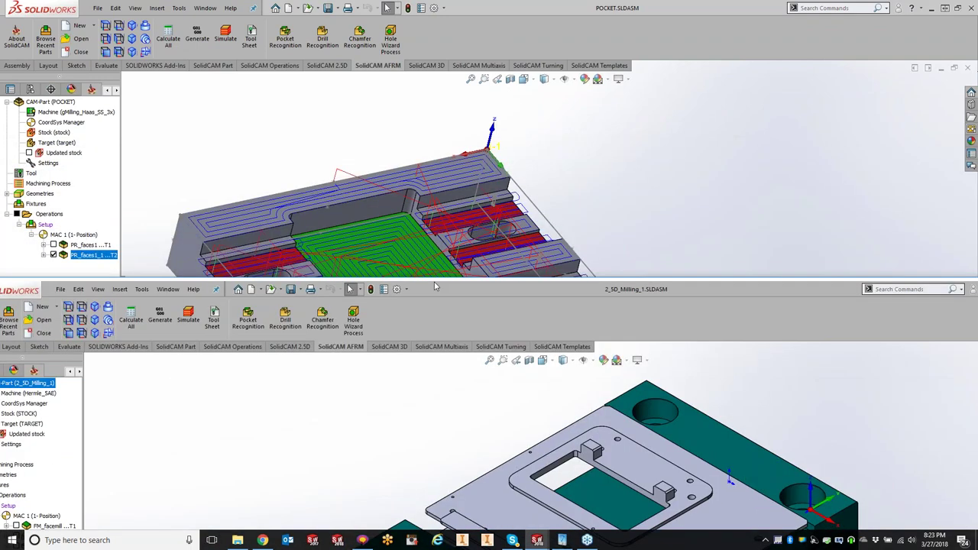
mouse_move(433, 283)
left_mouse_down()
mouse_move(458, 188)
mouse_move(510, 188)
mouse_move(517, 176)
mouse_move(489, 165)
left_mouse_up()
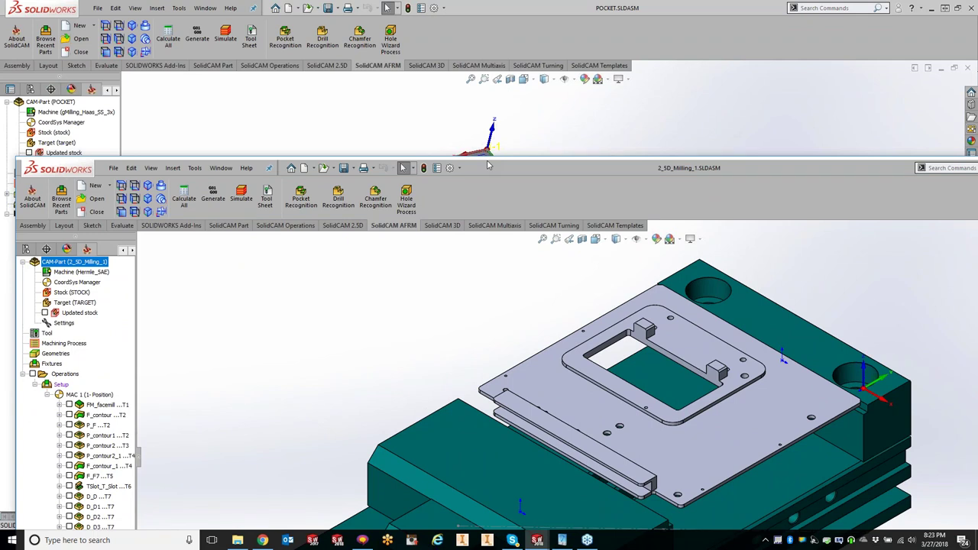
left_click_drag(489, 165, 602, 78)
- Switch to the 2_5D_Milling_1 SOLIDWORKS window and select the last operation in its CAM tree
right_click(96, 257)
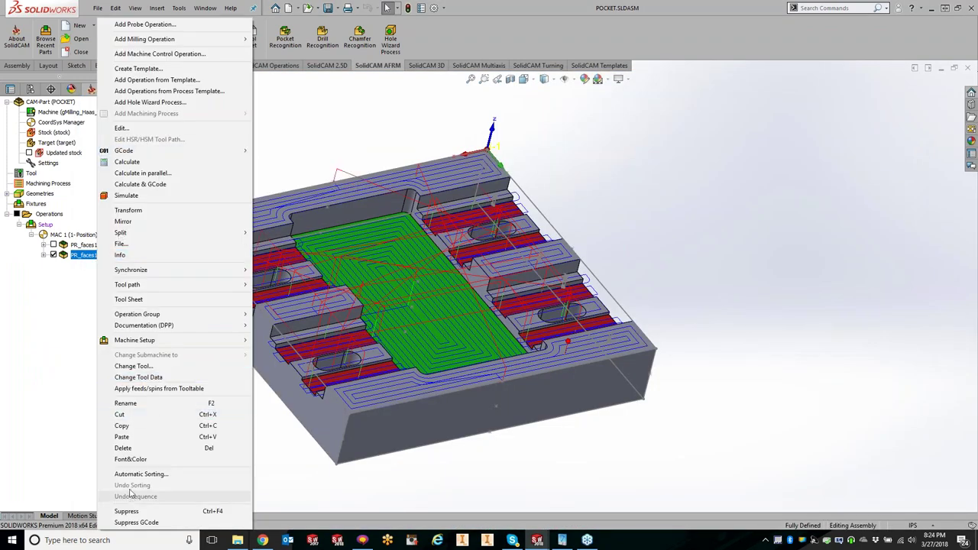
left_click(139, 426)
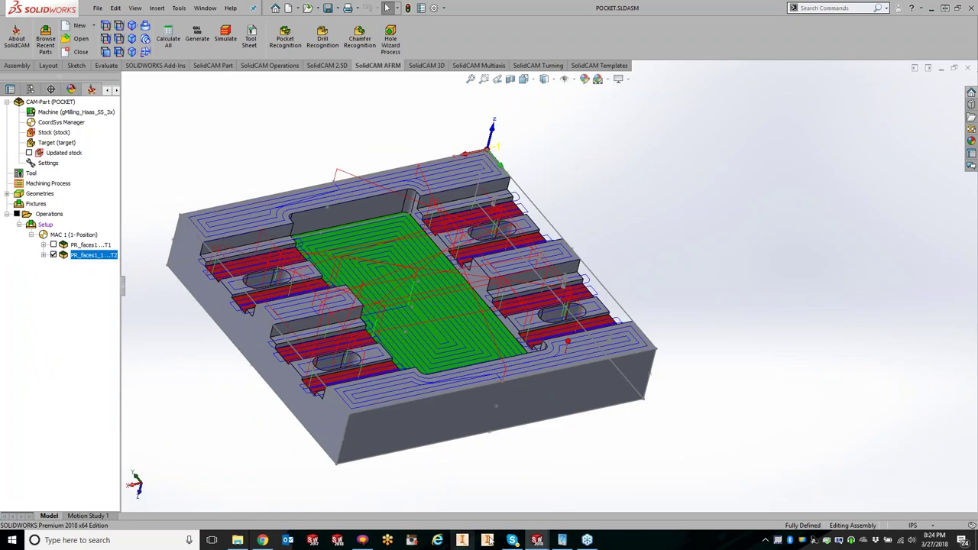
mouse_move(537, 540)
left_click(579, 505)
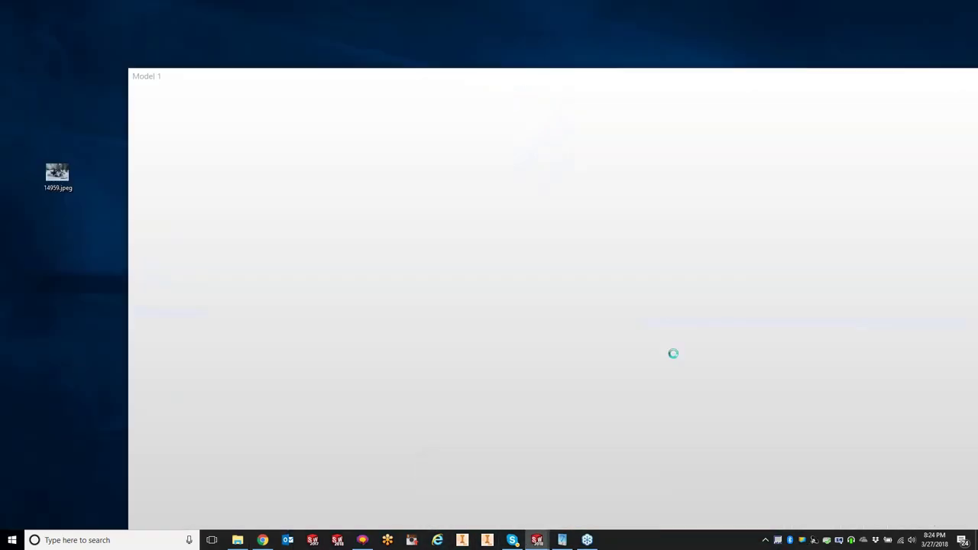
left_click(221, 501)
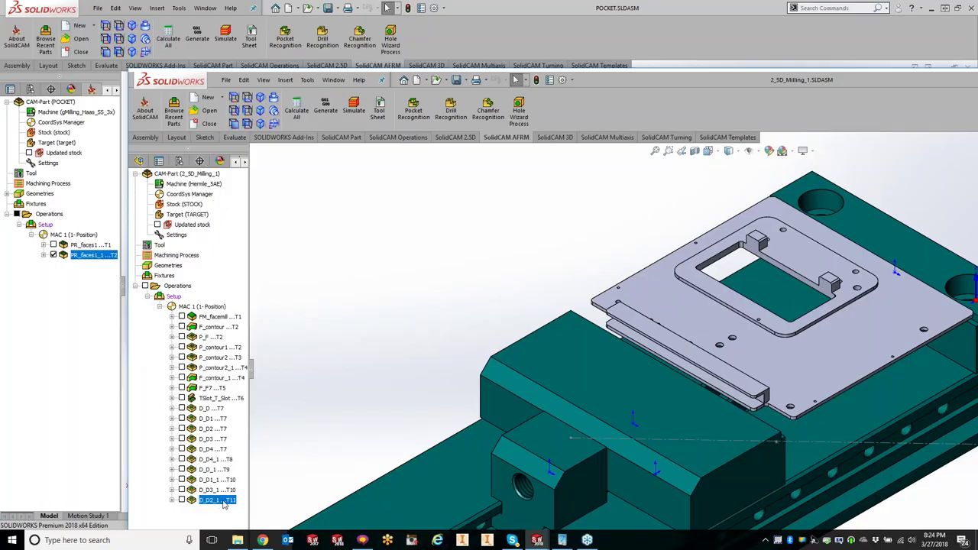
right_click(224, 501)
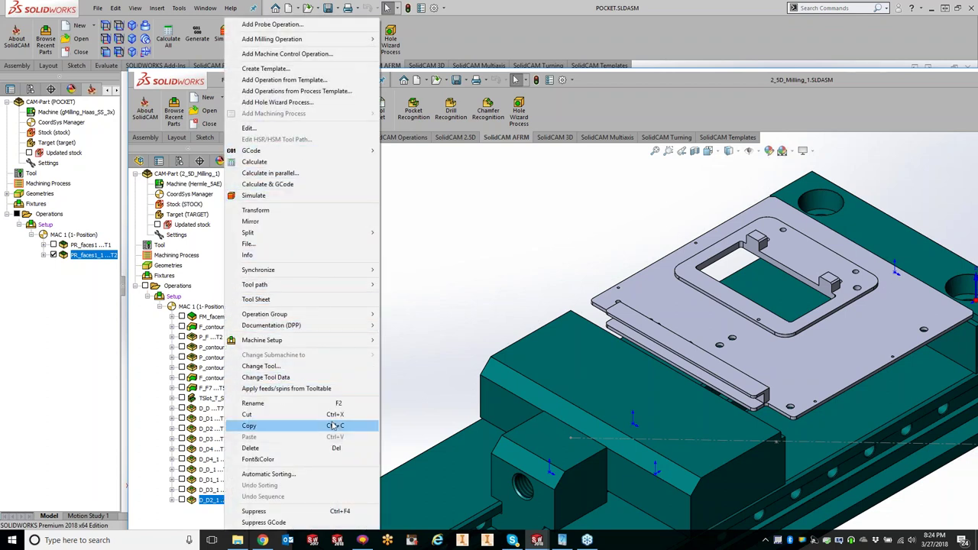
left_click(418, 360)
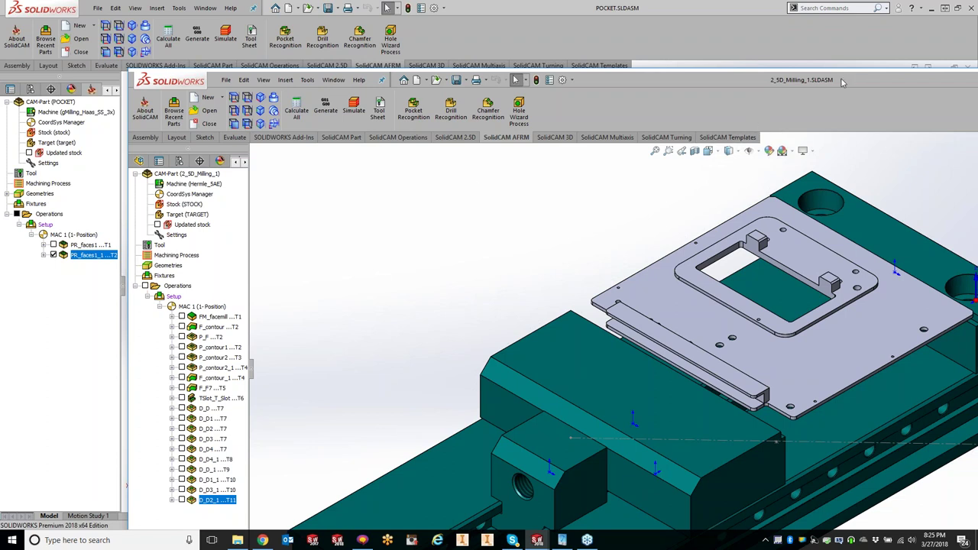
- Move aside and hide the 2_5D_Milling_1 window, then close the POCKET CAM-Part
left_click_drag(841, 79, 539, 77)
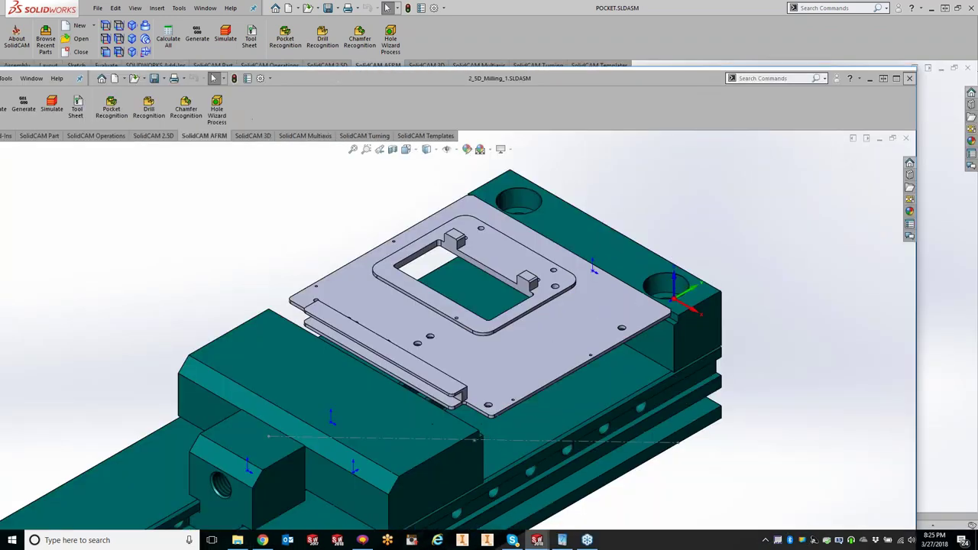
key("ctrl+Tab")
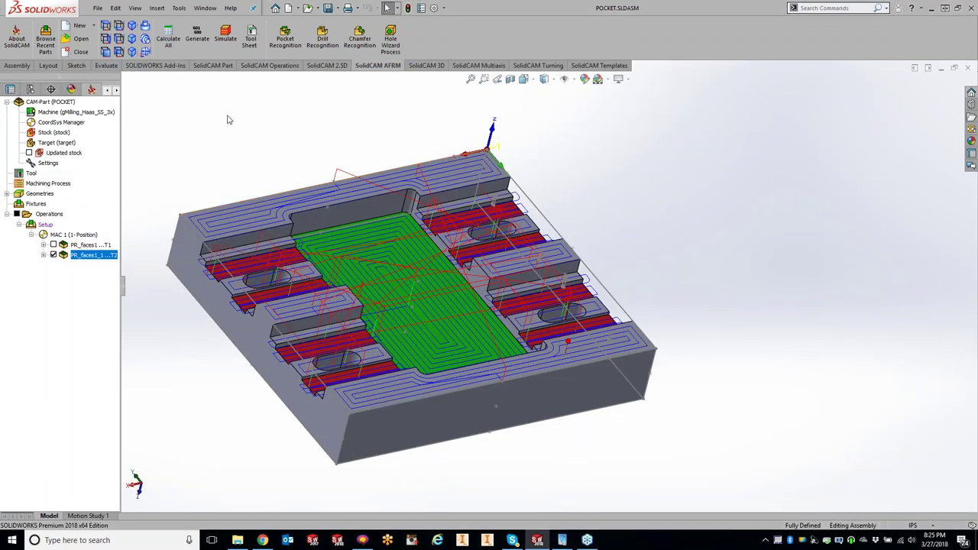
right_click(67, 106)
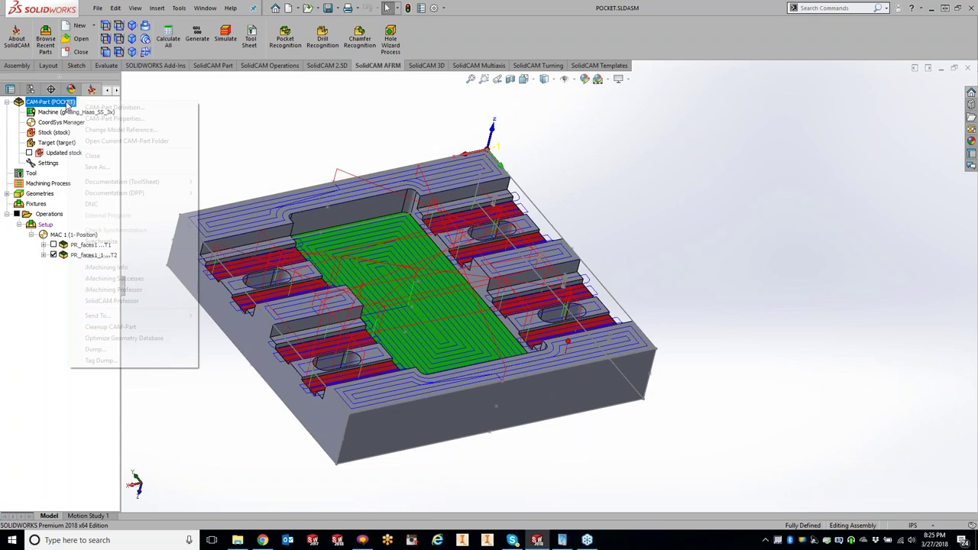
left_click(97, 155)
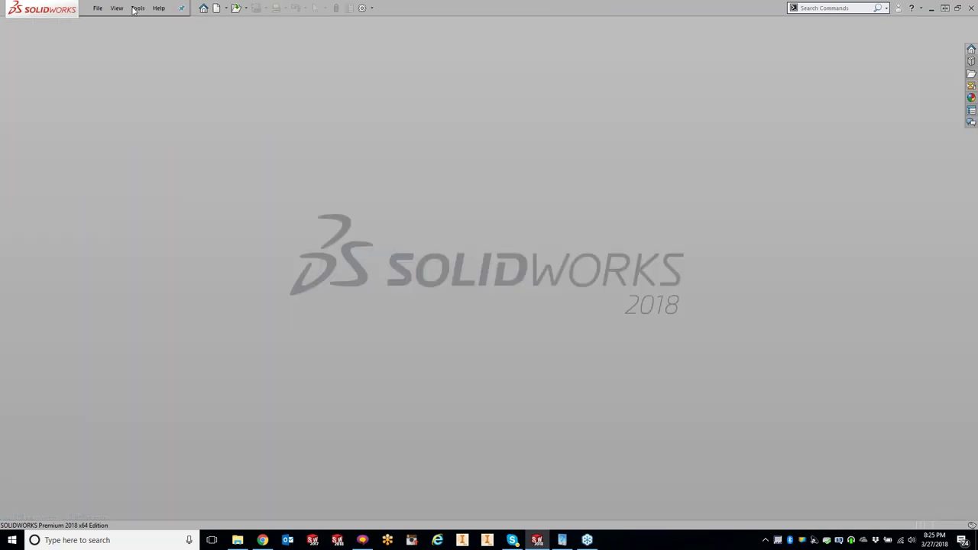
- Review the SolidCAM Settings synchronization page and accept the settings
left_click(136, 8)
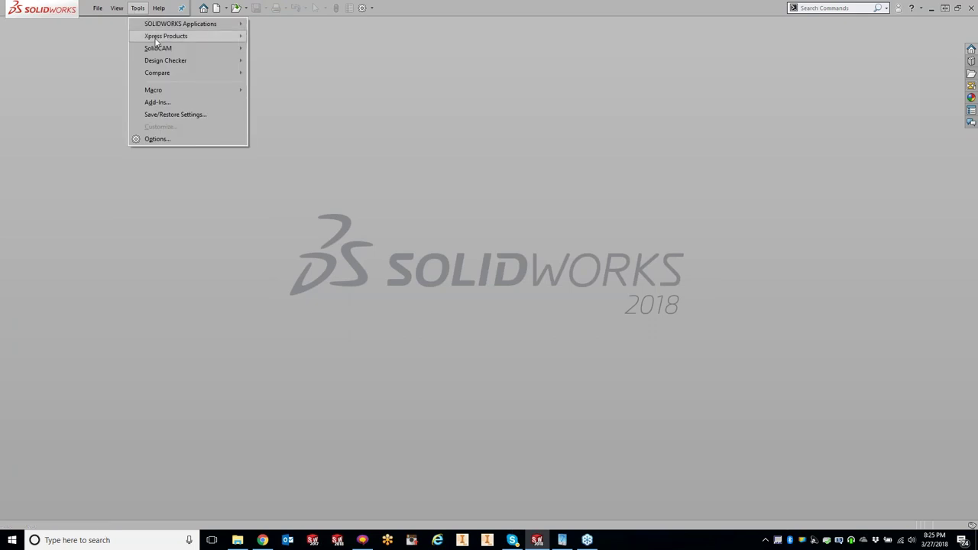
mouse_move(158, 48)
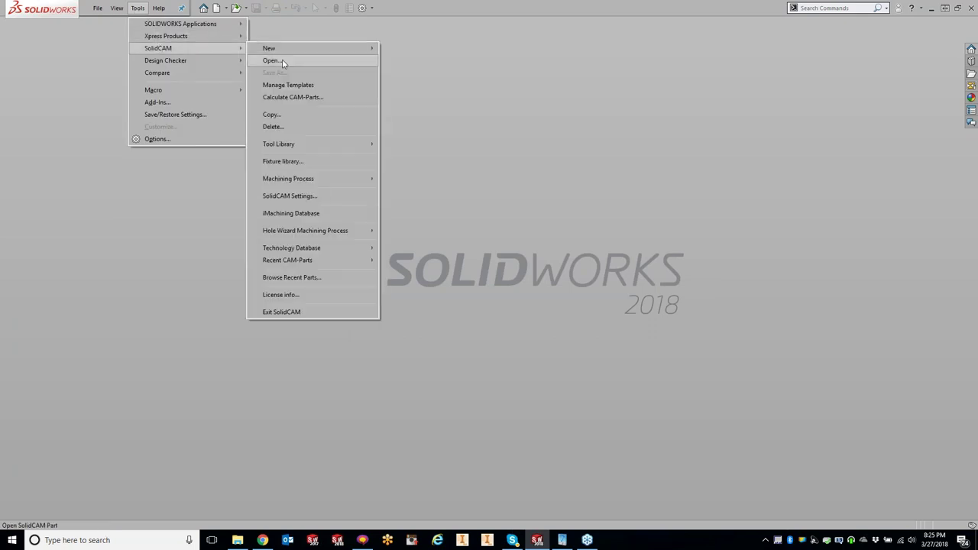
left_click(293, 196)
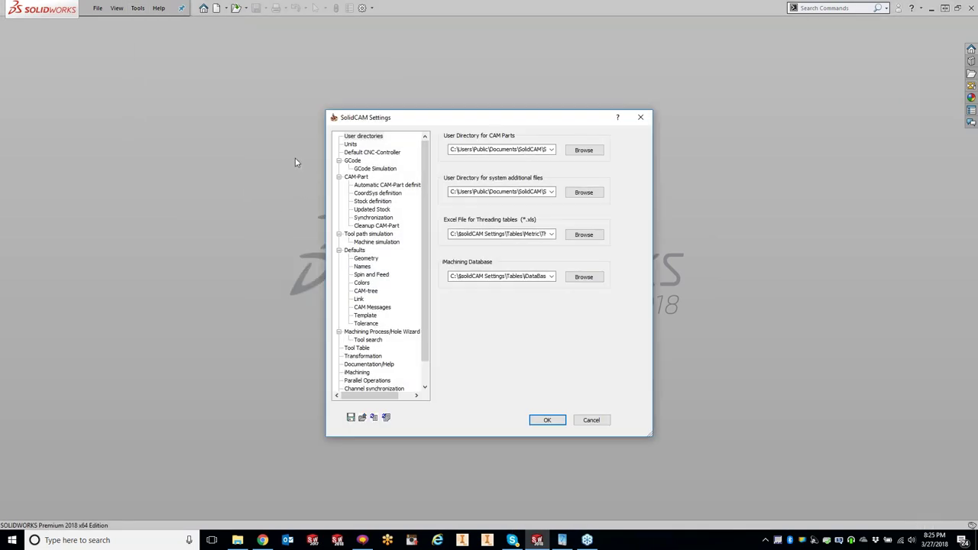
left_click(374, 217)
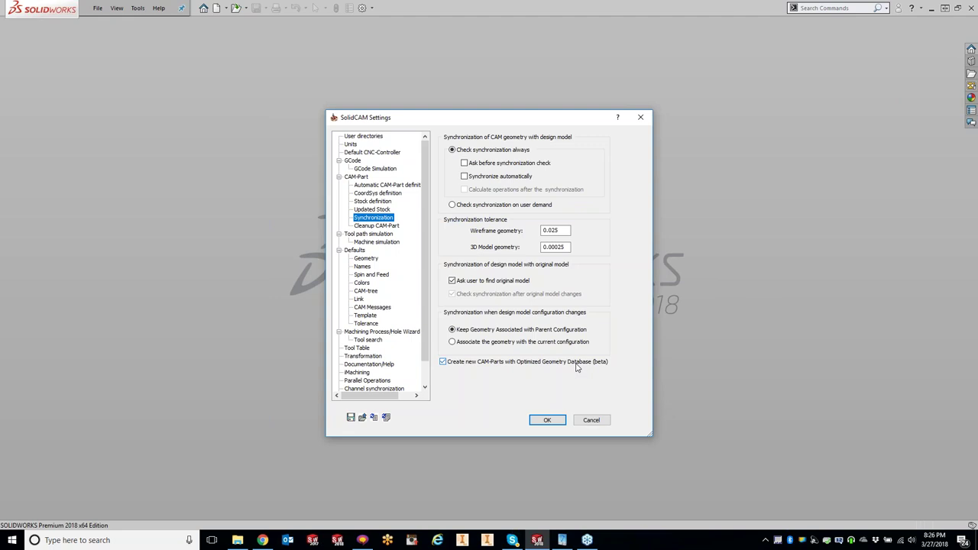
left_click(548, 420)
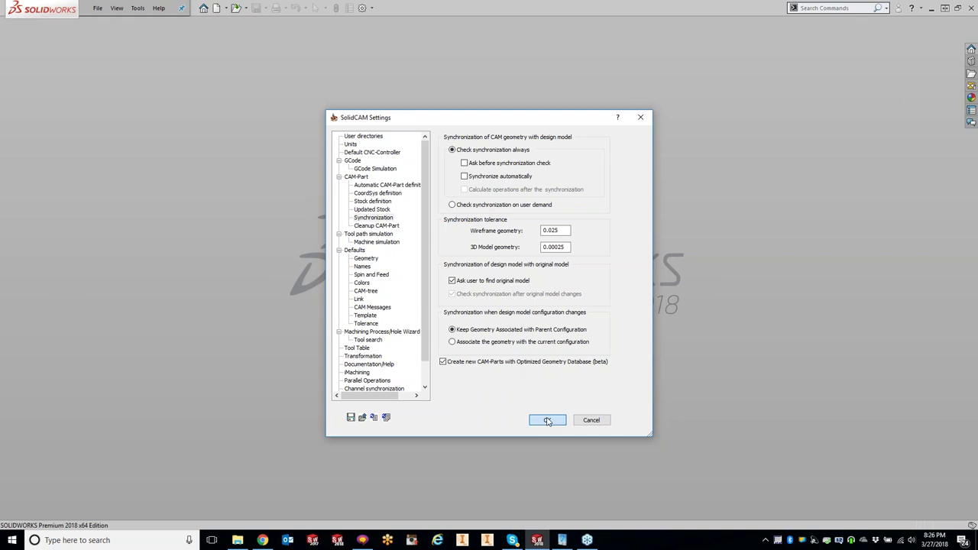
- Reopen the POCKET CAM-Part via SolidCAM, declining to locate pocket.SLDPRT manually
left_click(139, 8)
mouse_move(158, 48)
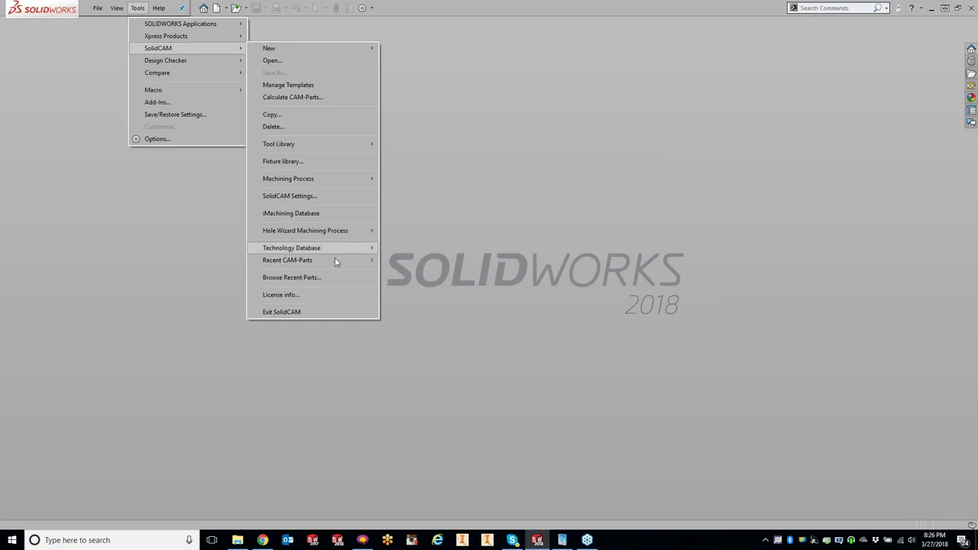
left_click(427, 272)
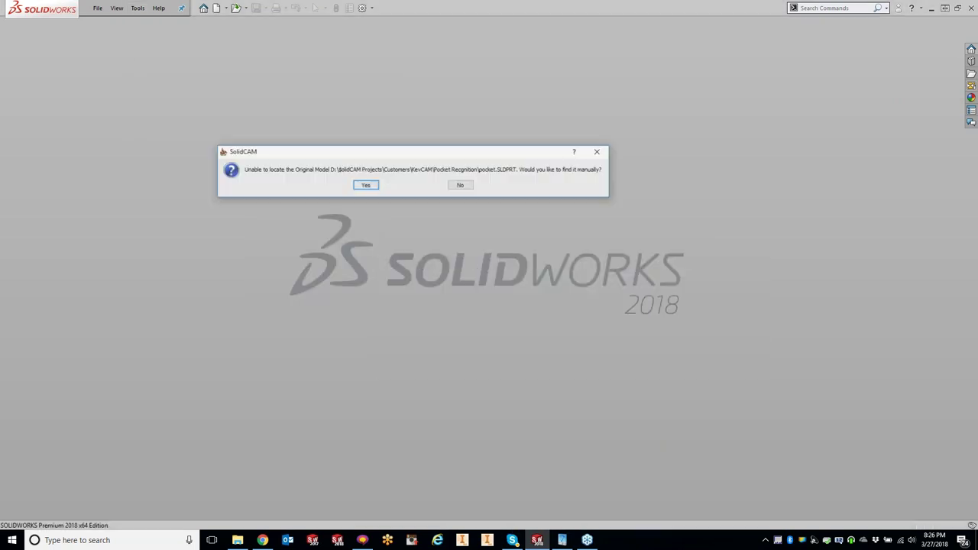
left_click(463, 185)
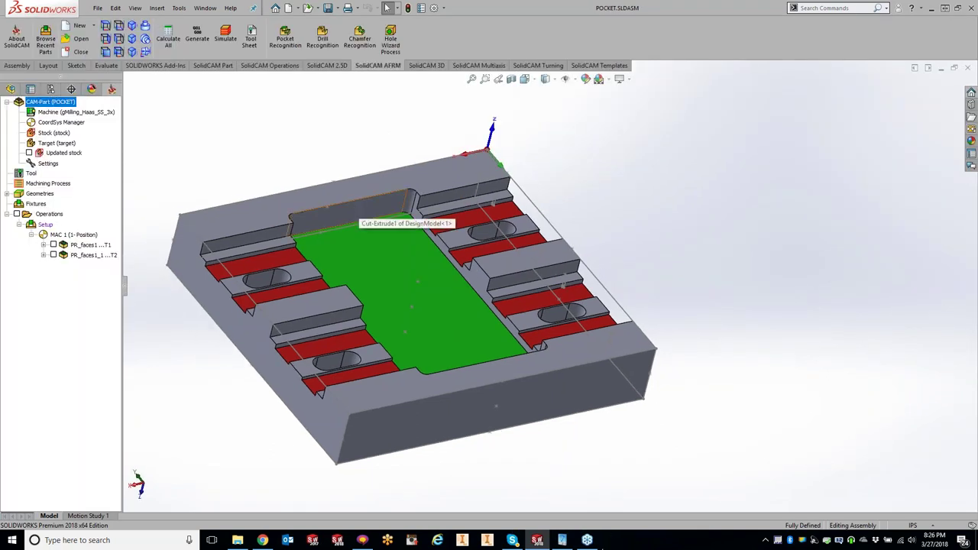
right_click(53, 105)
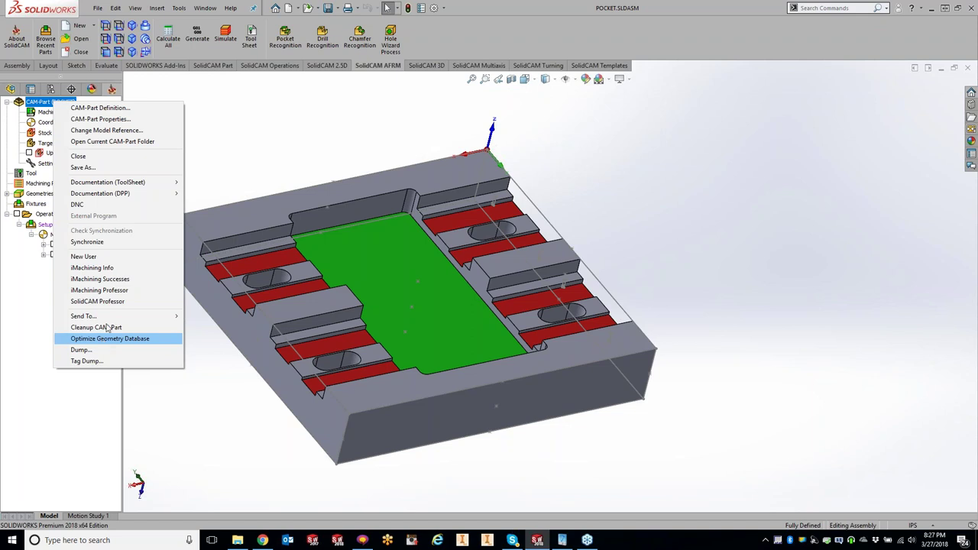
left_click(314, 169)
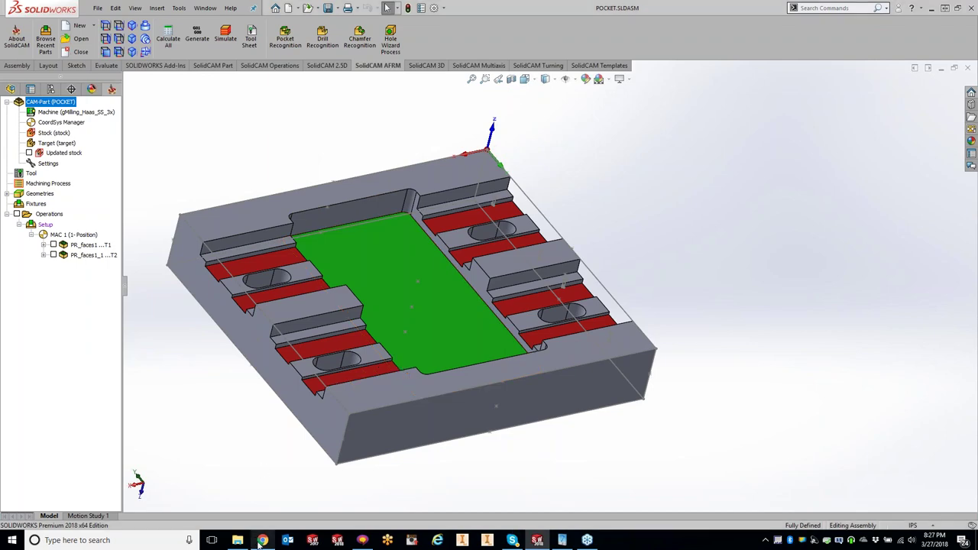
left_click(262, 540)
left_click(53, 7)
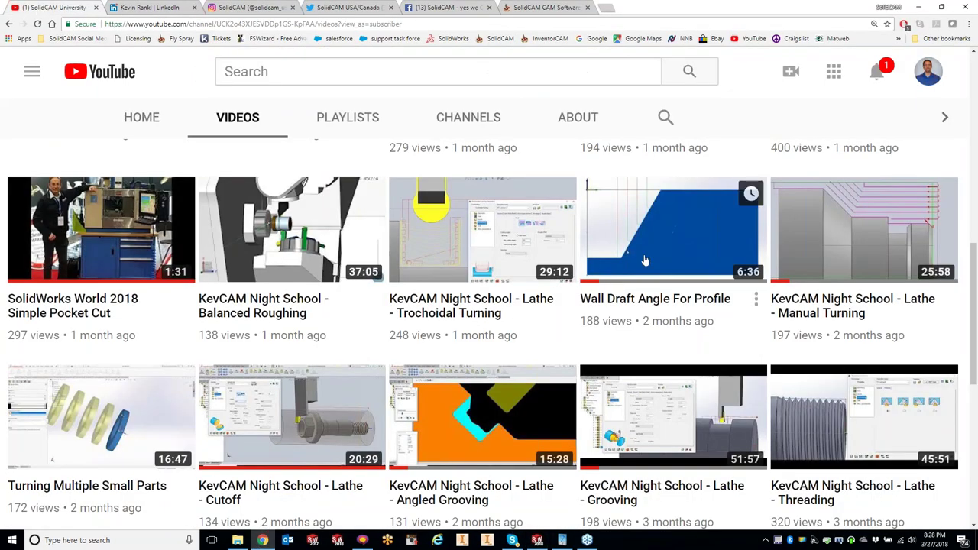
scroll(645, 261, "up", 2)
scroll(646, 261, "up", 3)
scroll(646, 261, "up", 3)
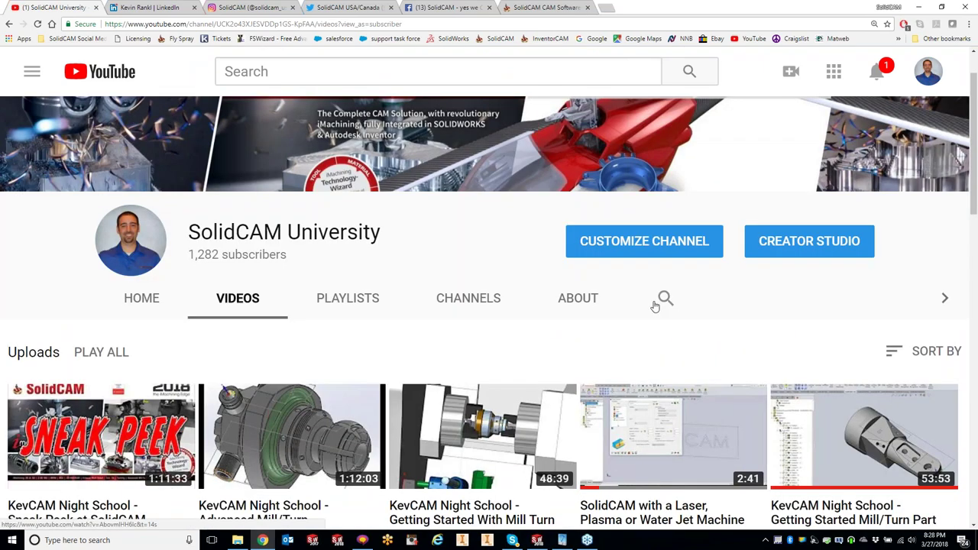
scroll(654, 303, "up", 1)
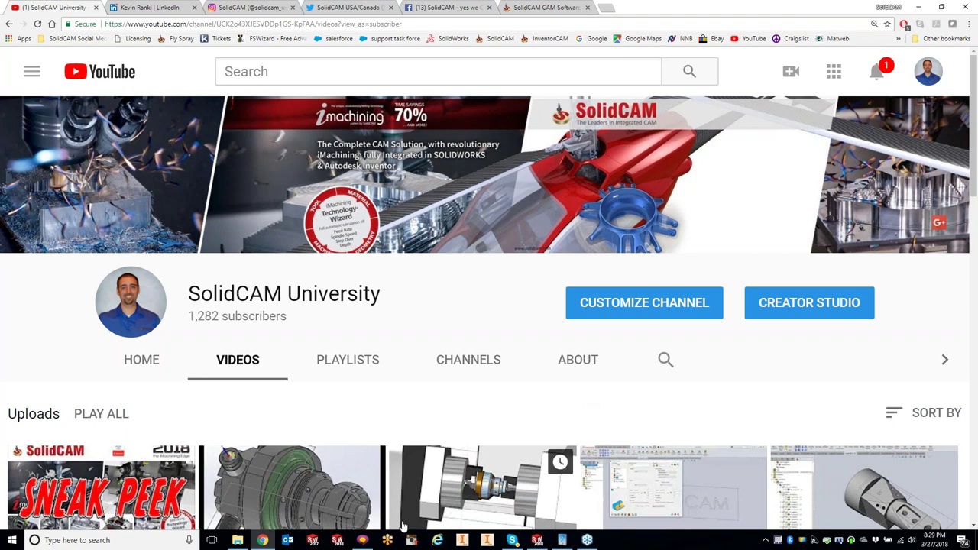
left_click(537, 540)
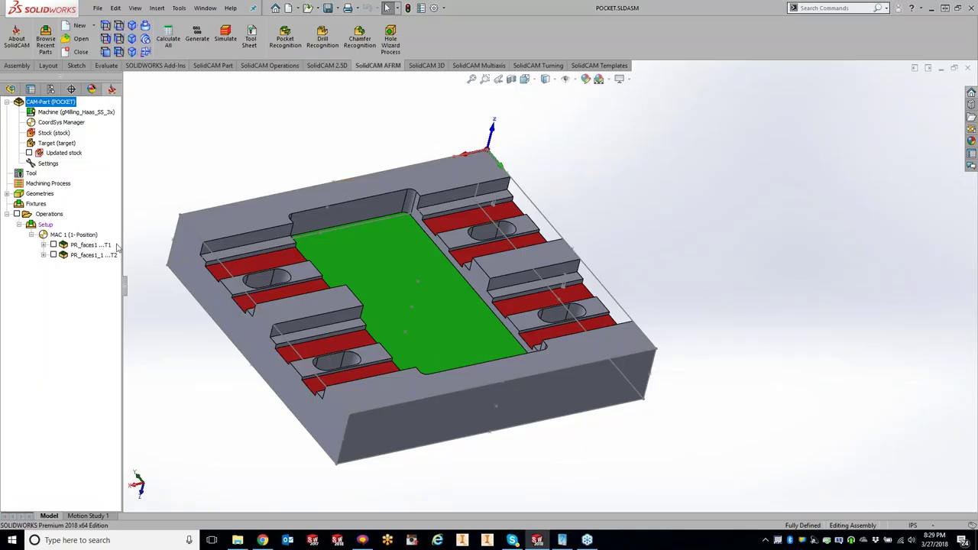
right_click(87, 257)
mouse_move(136, 39)
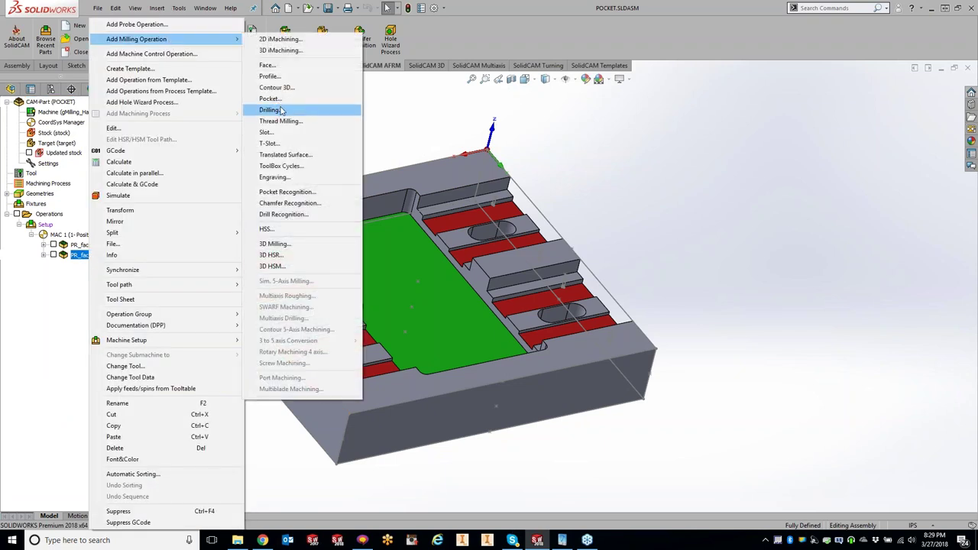
left_click(282, 110)
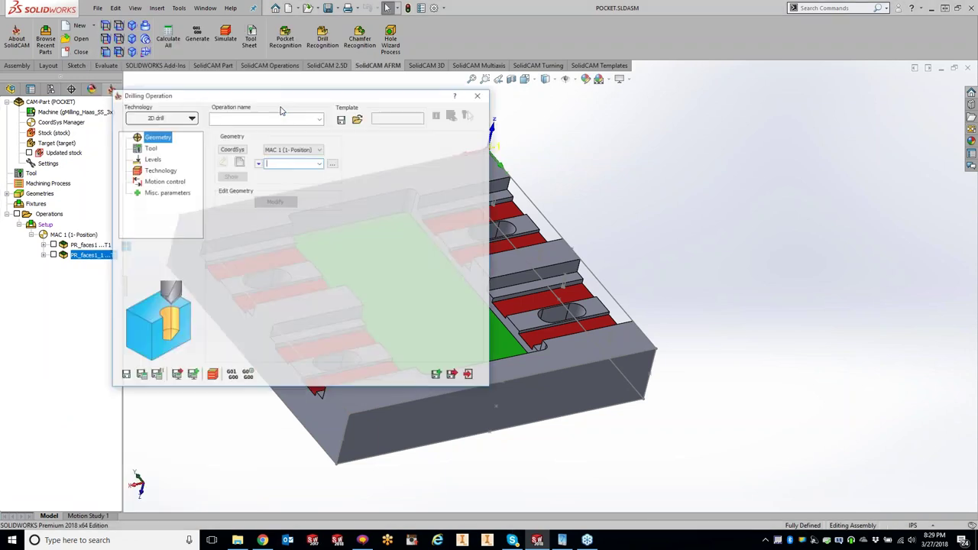
left_click(161, 170)
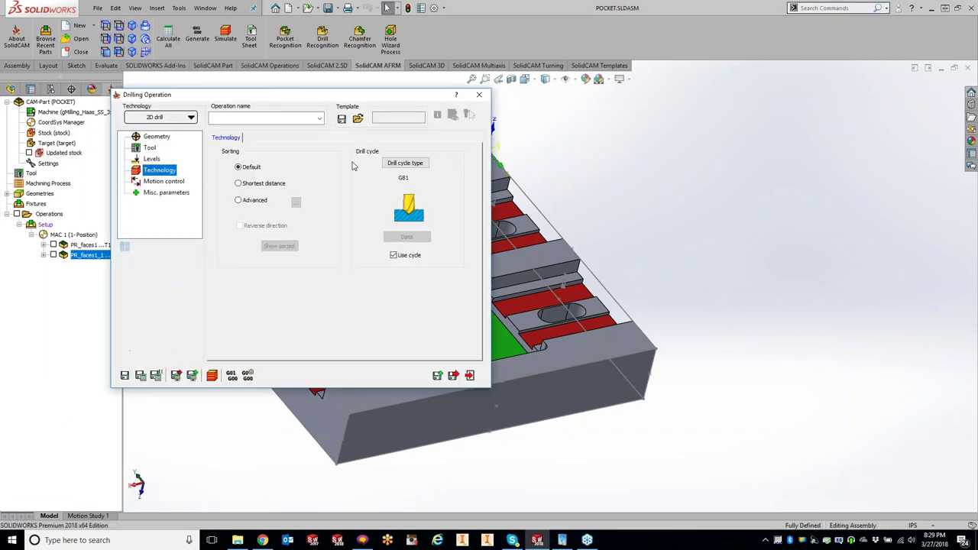
left_click(397, 165)
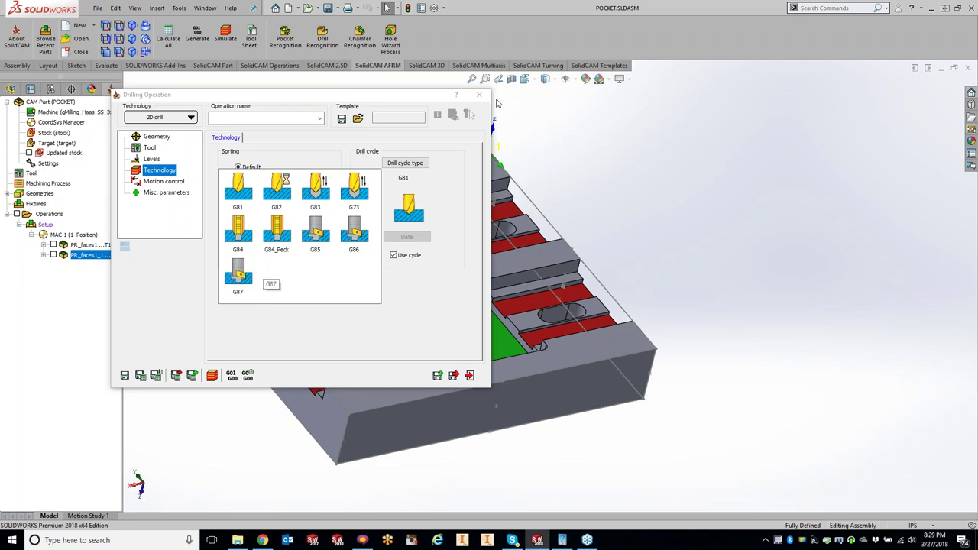
left_click(480, 96)
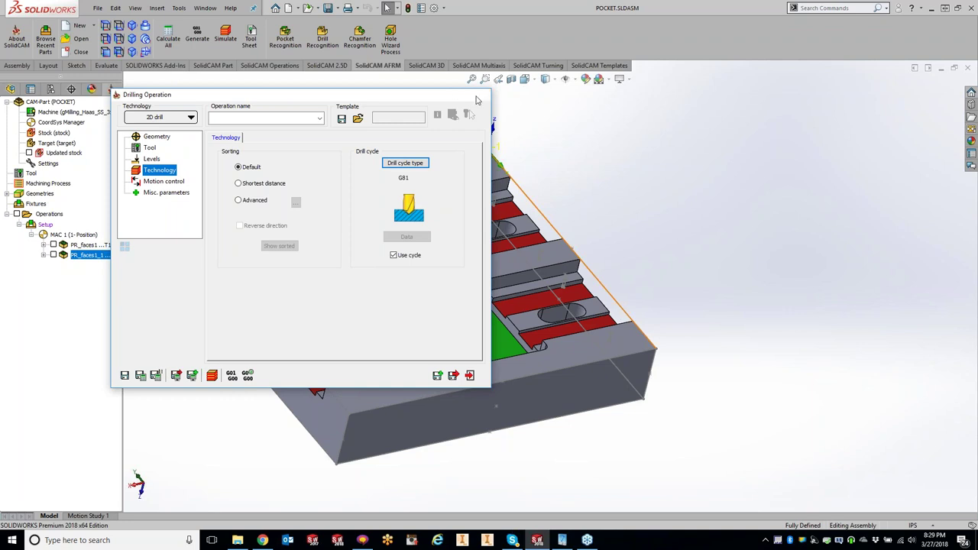
left_click(481, 95)
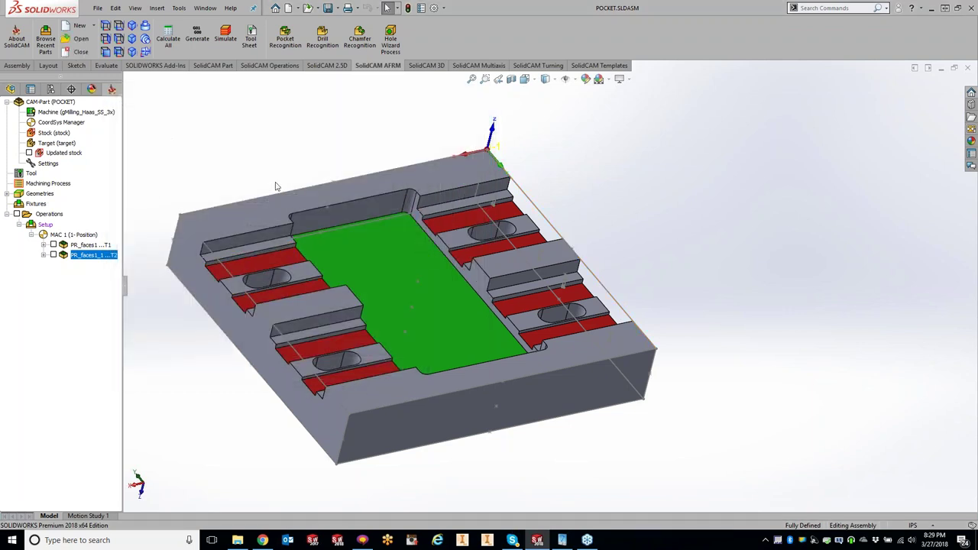
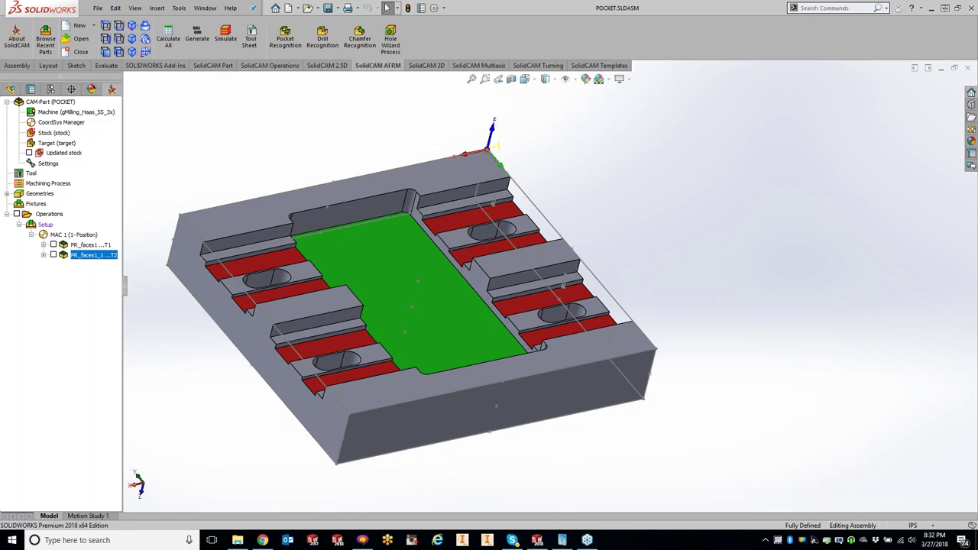
- Switch back to Chrome and open a new tab, clearing the typed 'solidcam_' address text
left_click(262, 540)
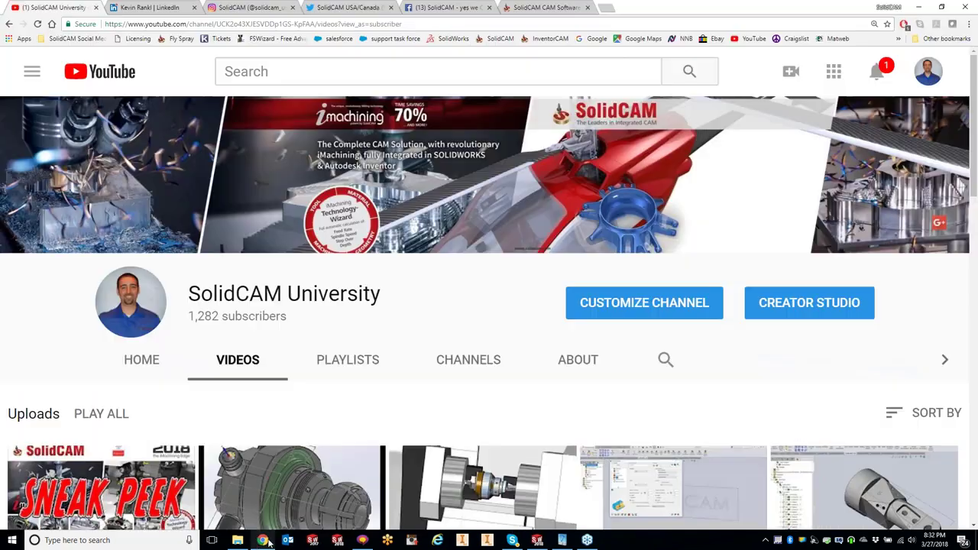
left_click(606, 8)
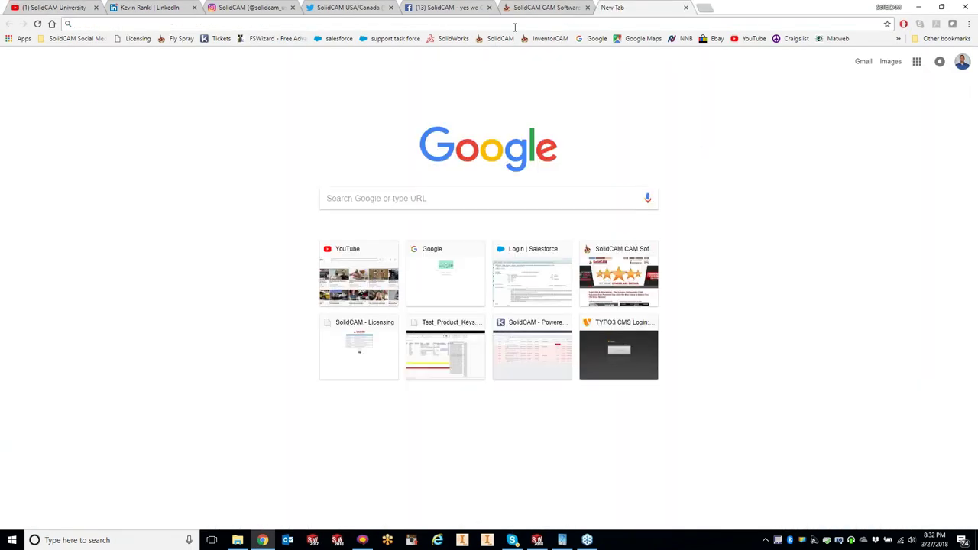
type("solidcam")
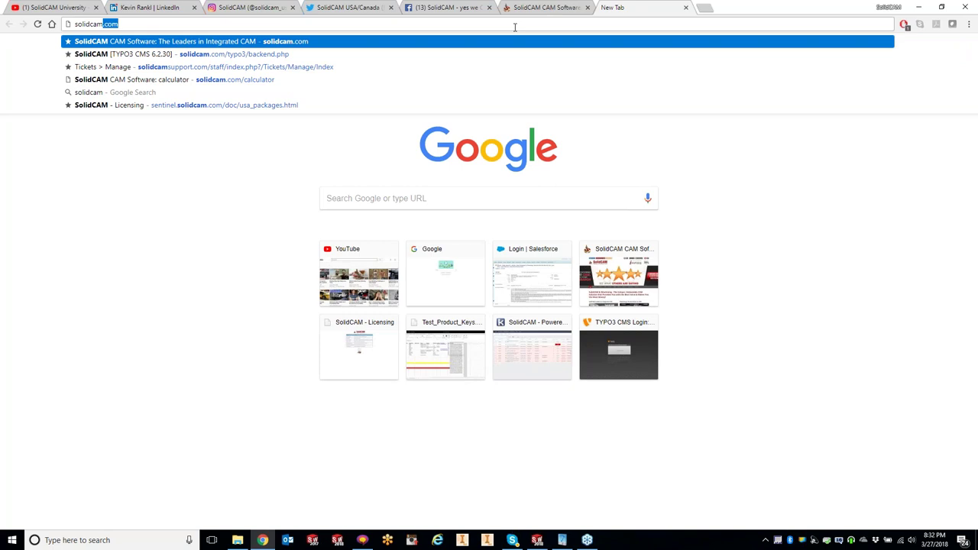
type("_")
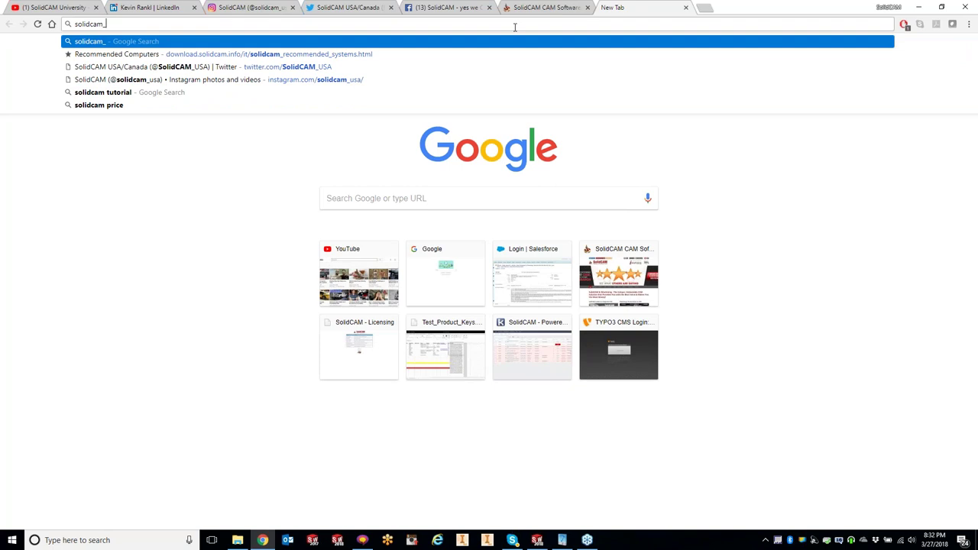
key("BackSpace")
key("BackSpace")
key("BackSpace")
key("BackSpace")
key("BackSpace")
key("BackSpace")
key("BackSpace")
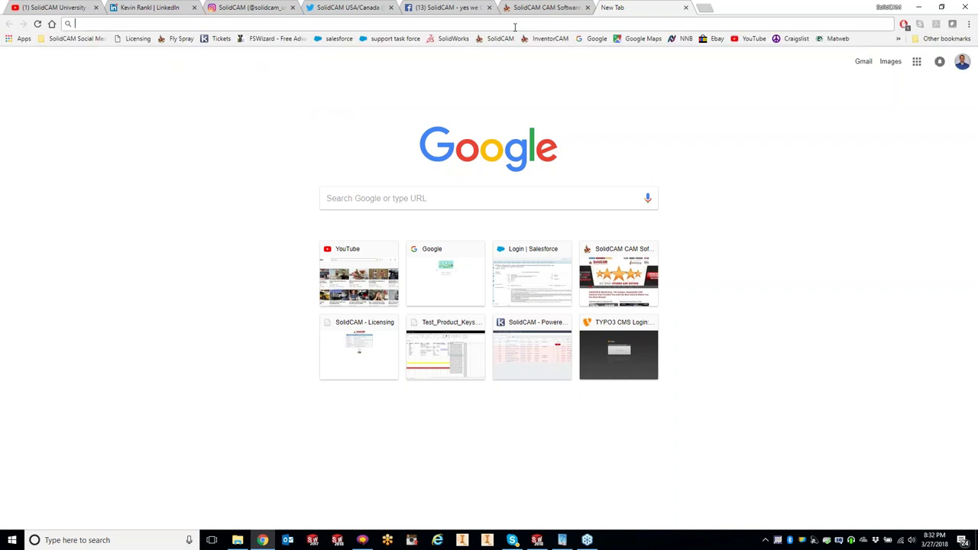
- Load solidcam.com in US English and open the certification listing of three exams
left_click(500, 38)
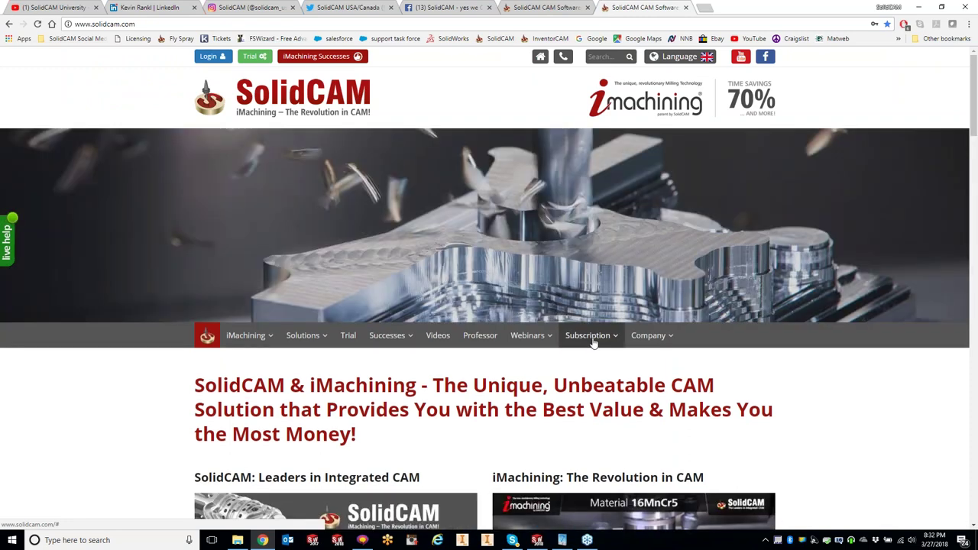
left_click(591, 341)
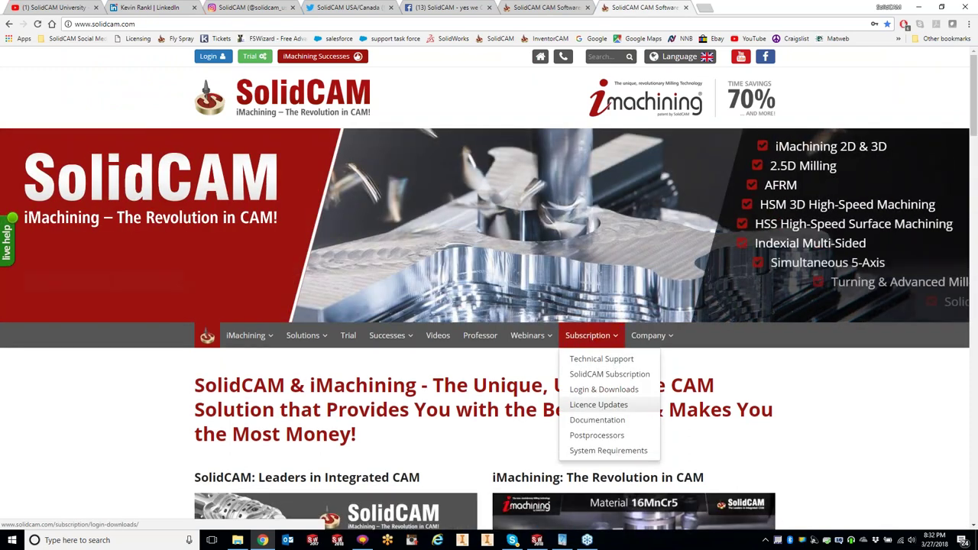
left_click(679, 59)
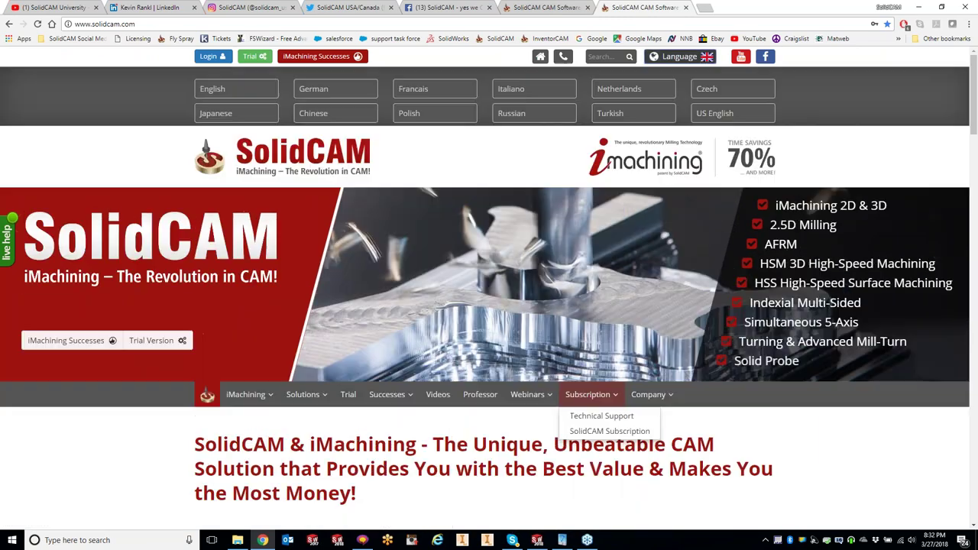
left_click(729, 114)
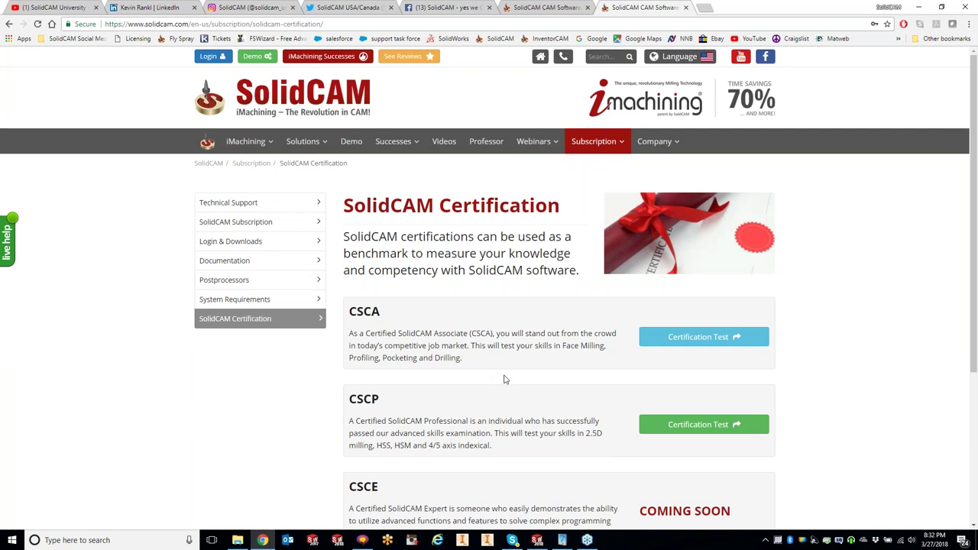
scroll(514, 176, "down", 2)
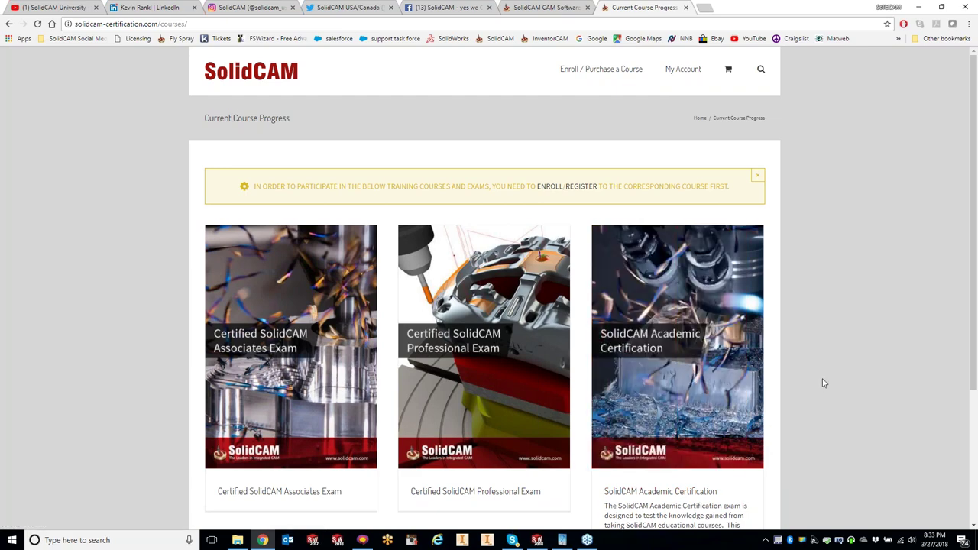
- Scroll the certification courses, then load solidworks.com from its bookmark in a new tab
scroll(823, 383, "down", 1)
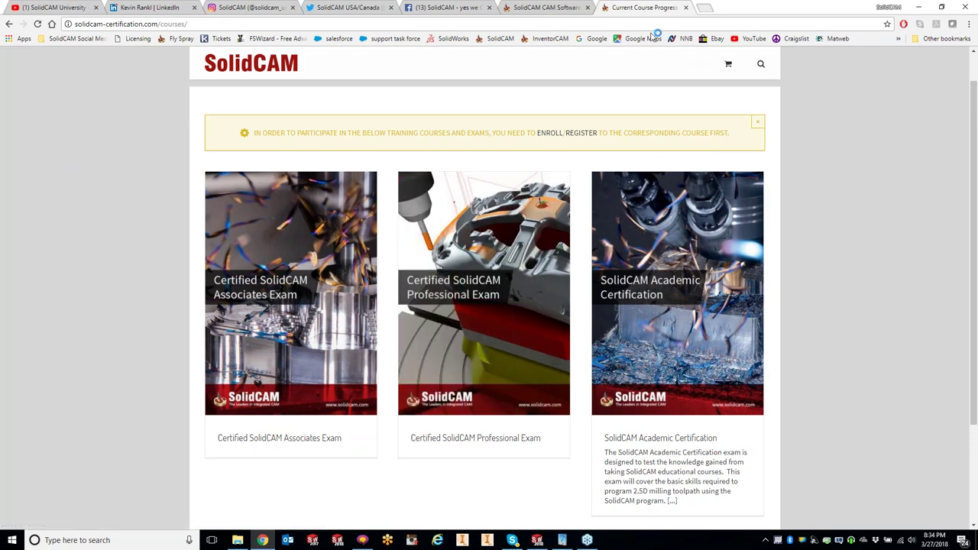
key("ctrl+t")
left_click(450, 38)
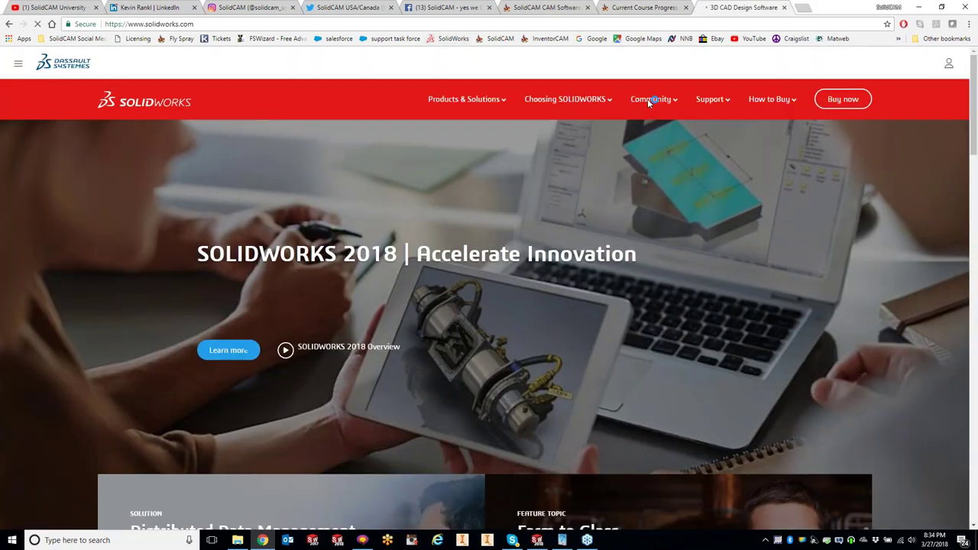
- Go to the SOLIDWORKS Certification Center's Certified Users search
left_click(710, 102)
left_click(718, 273)
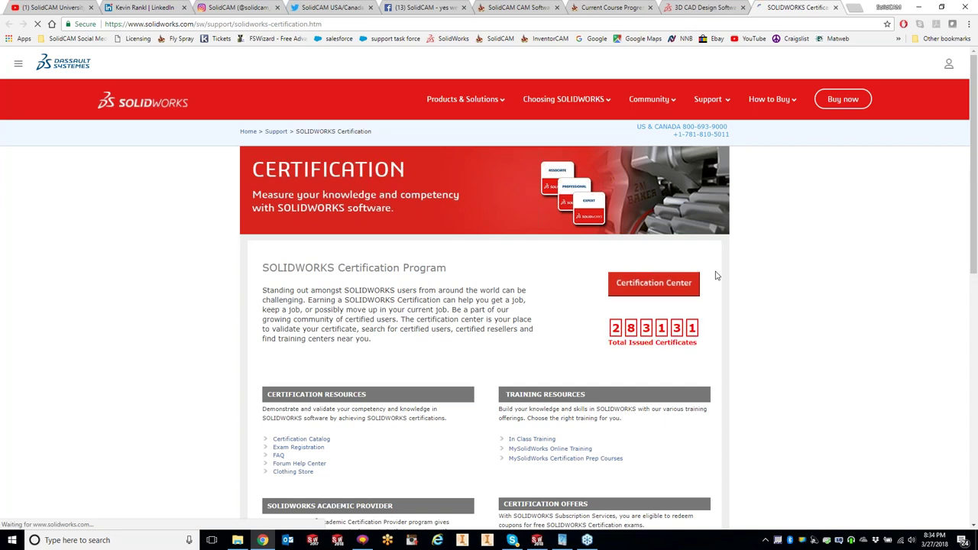
left_click(644, 289)
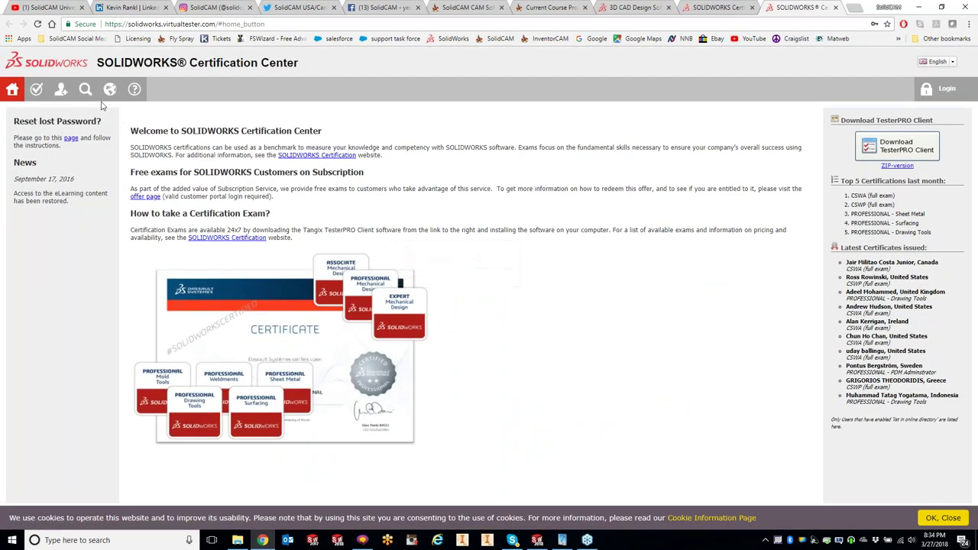
left_click(86, 95)
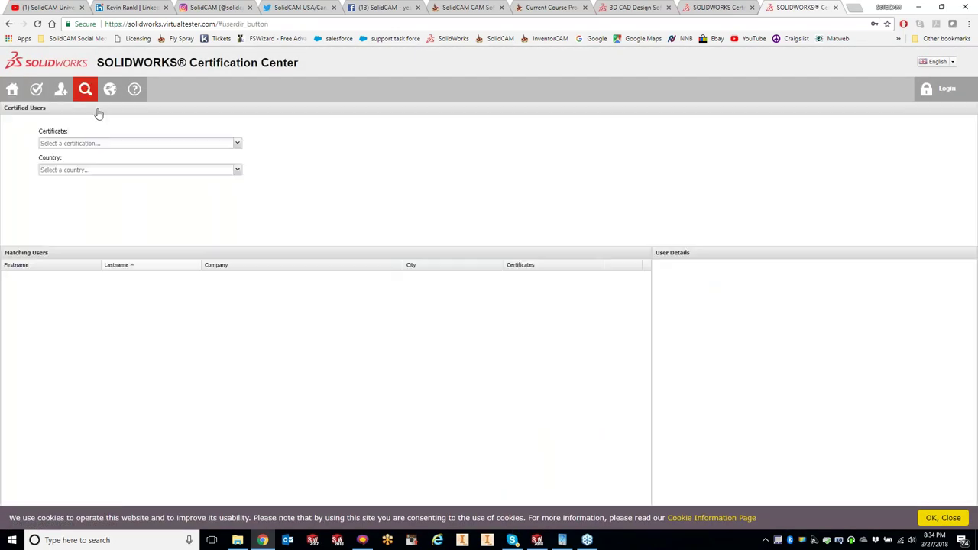
- Filter the certified users search to CSWP holders in the United States
left_click(237, 143)
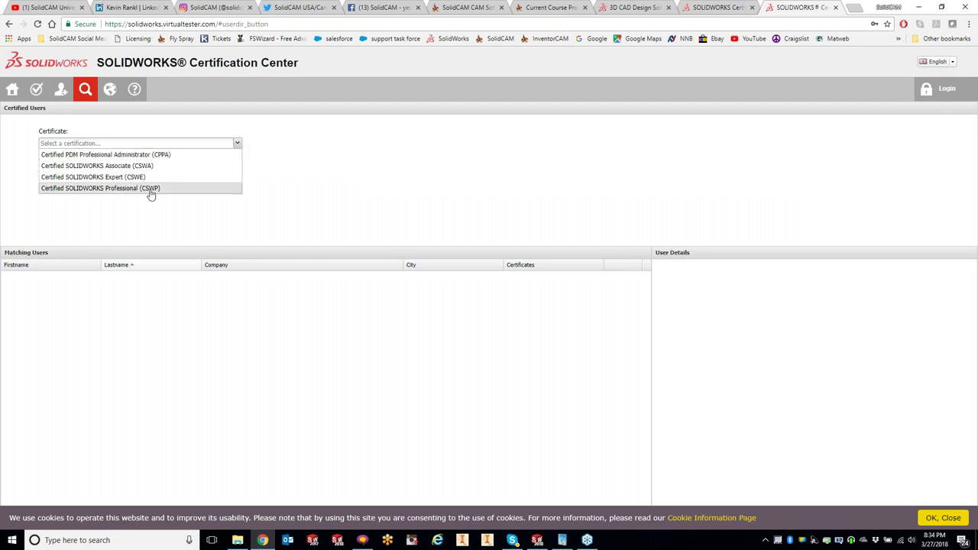
left_click(150, 194)
left_click(237, 169)
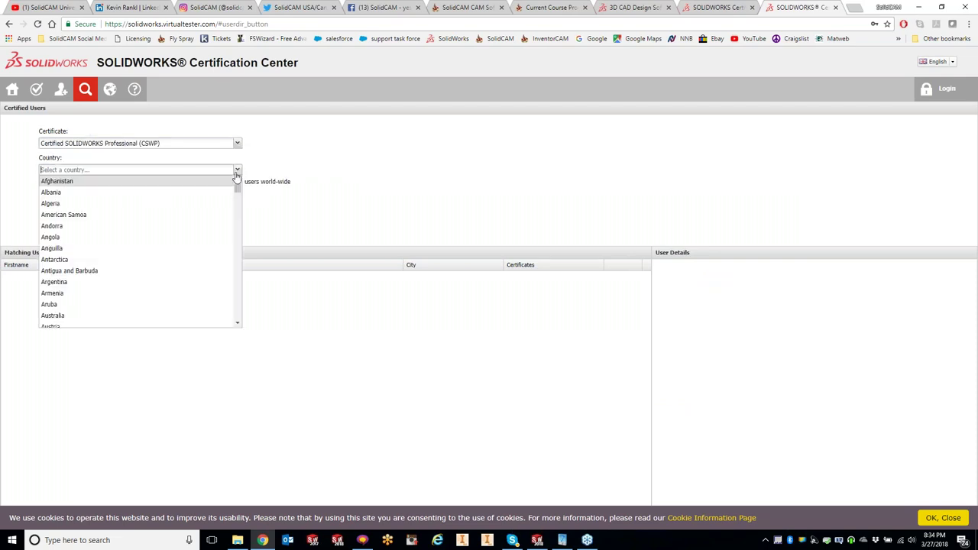
scroll(103, 275, "down", 10)
scroll(107, 271, "down", 5)
scroll(105, 275, "down", 8)
scroll(100, 264, "down", 6)
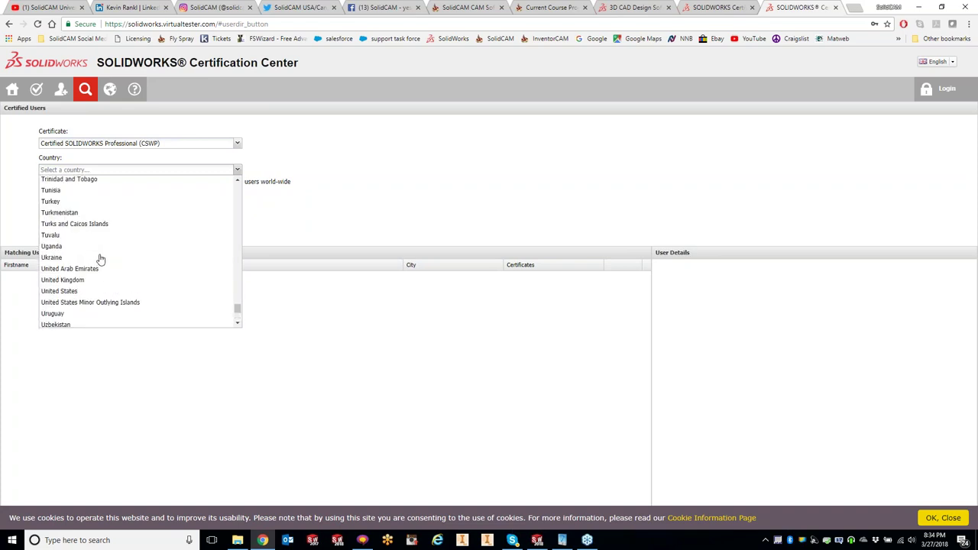
left_click(86, 293)
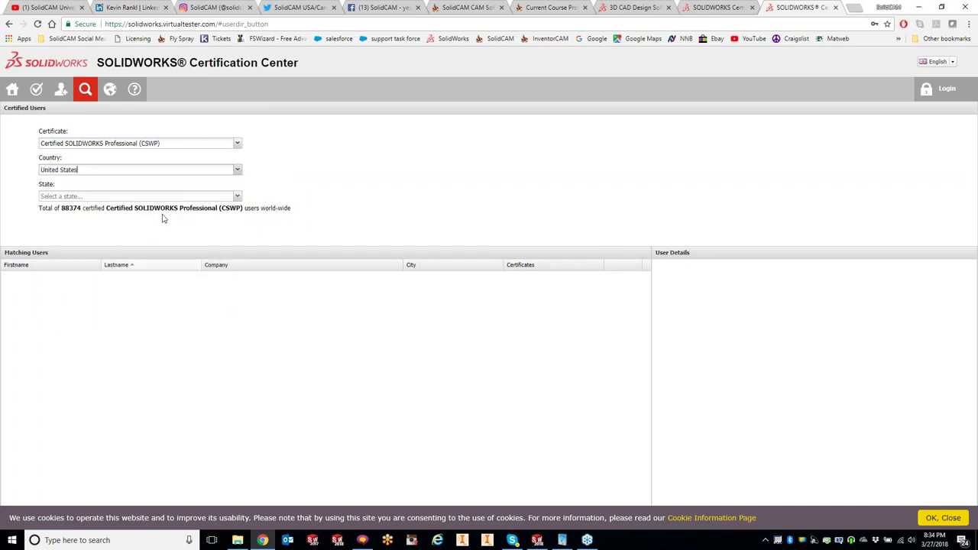
- Narrow the CSWP results to Minnesota and sort them by company
left_click(238, 198)
scroll(110, 283, "down", 10)
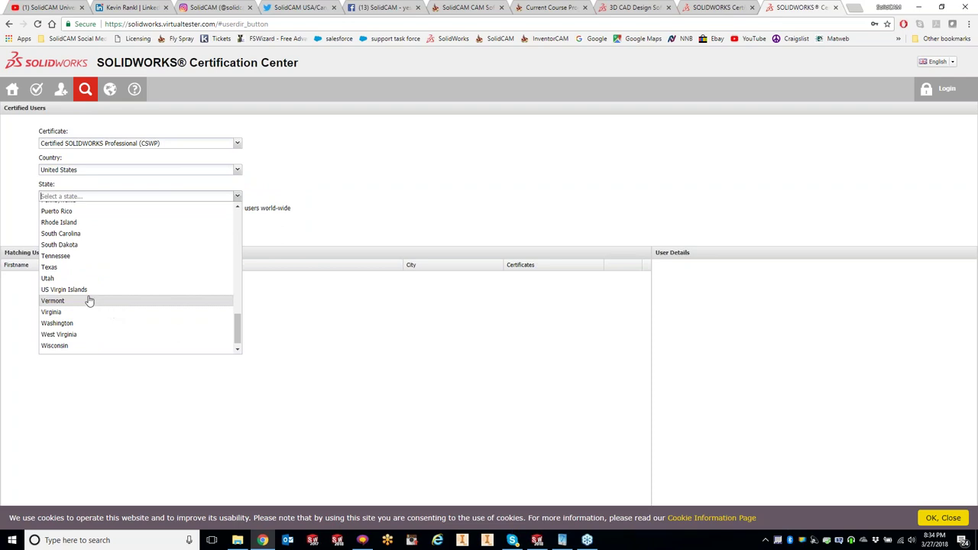
scroll(69, 269, "up", 1)
scroll(69, 275, "up", 1)
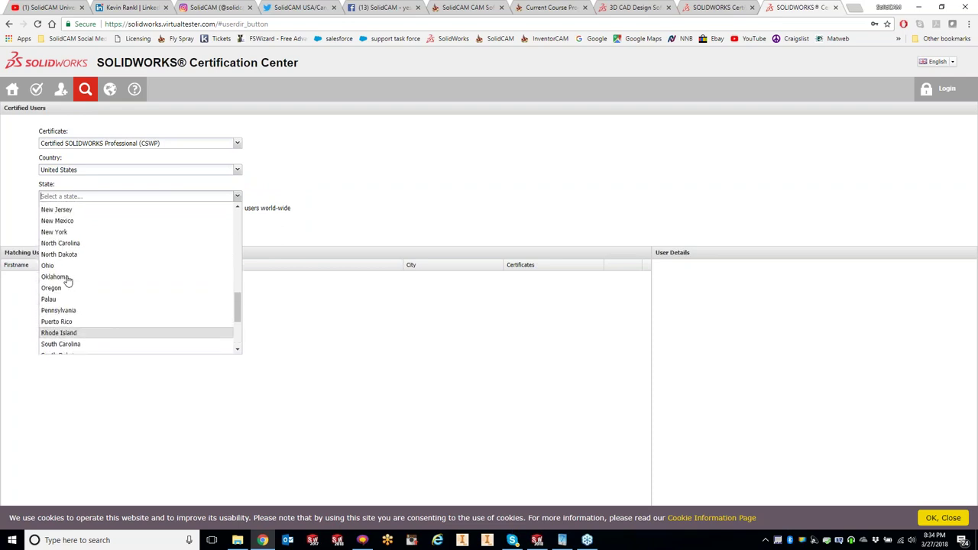
scroll(69, 279, "up", 2)
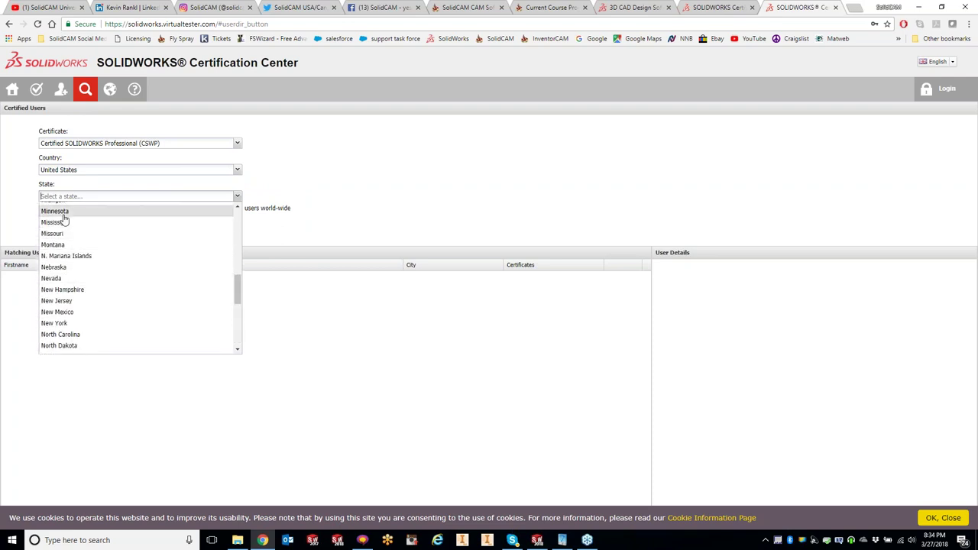
left_click(66, 213)
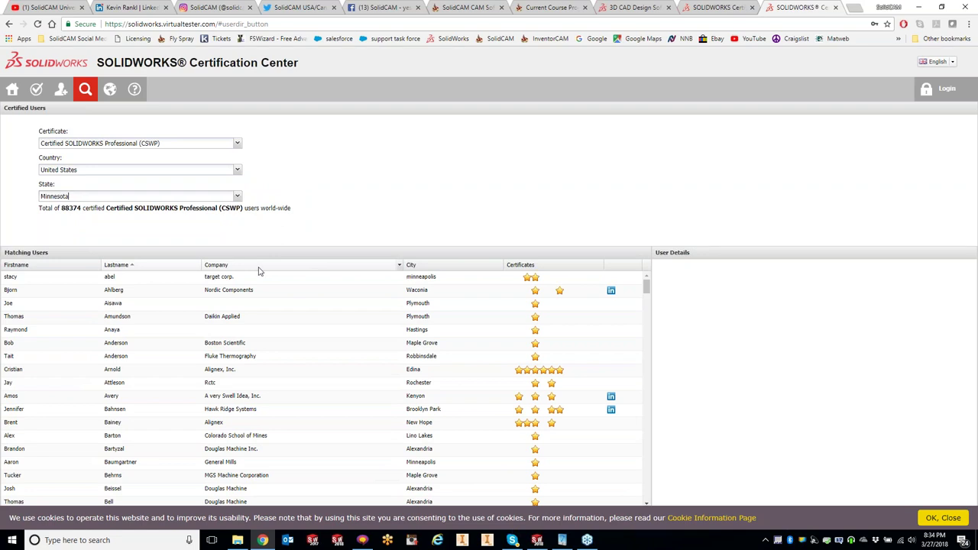
left_click(246, 267)
- Reverse the company sort and show the SolidCAM user's details, including CSWP from 2011-10-07
left_click(242, 271)
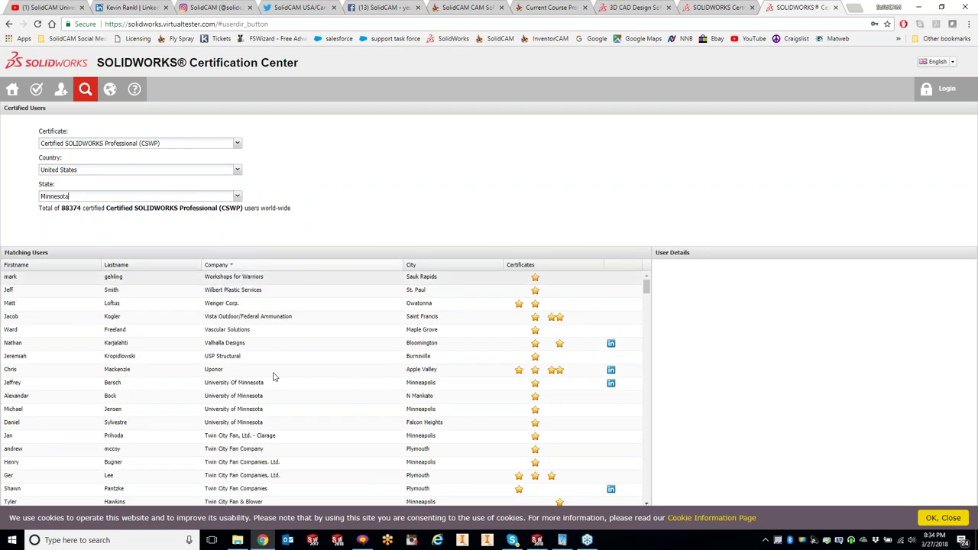
scroll(259, 405, "down", 5)
scroll(255, 415, "up", 1)
left_click(214, 457)
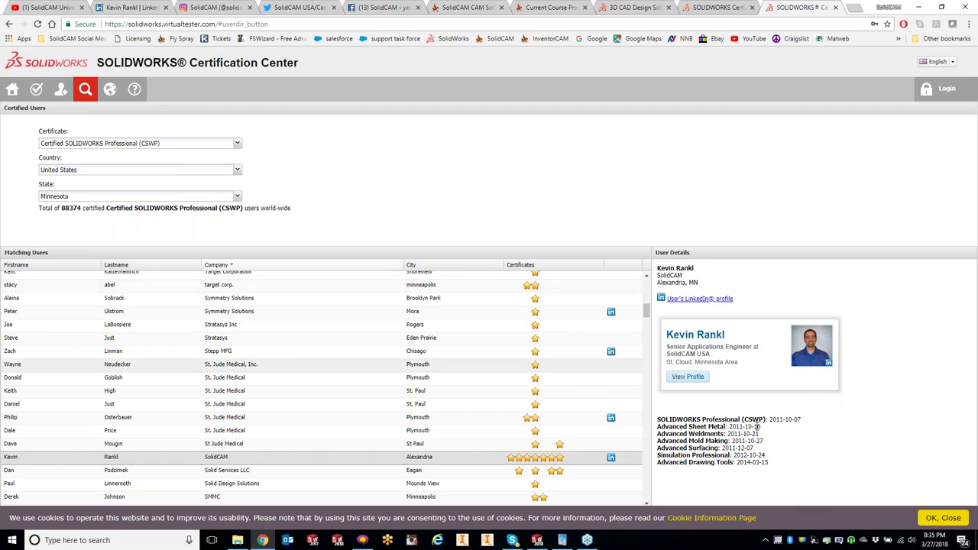
- Browse the engineer's LinkedIn profile, then the courses tab, then SolidCAM University's YouTube videos
left_click(689, 378)
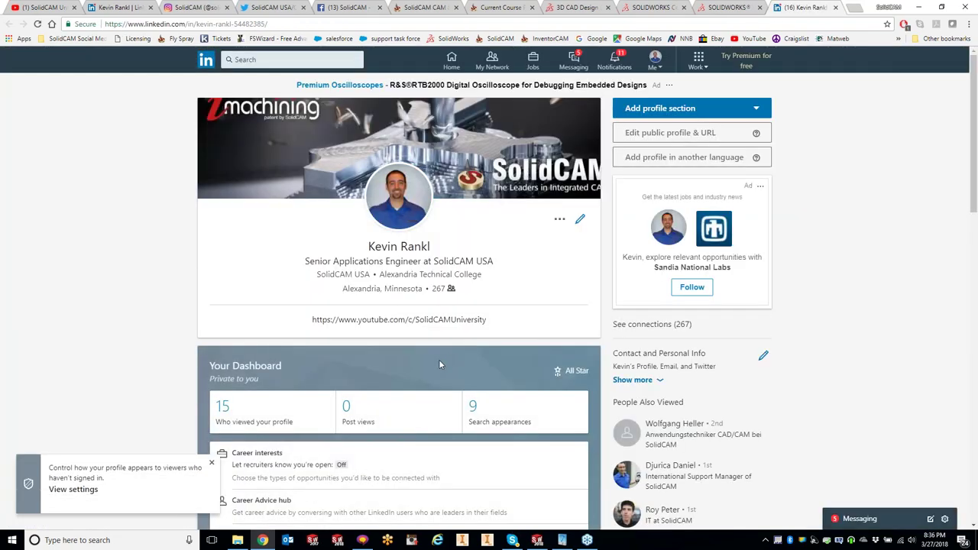
scroll(440, 364, "down", 2)
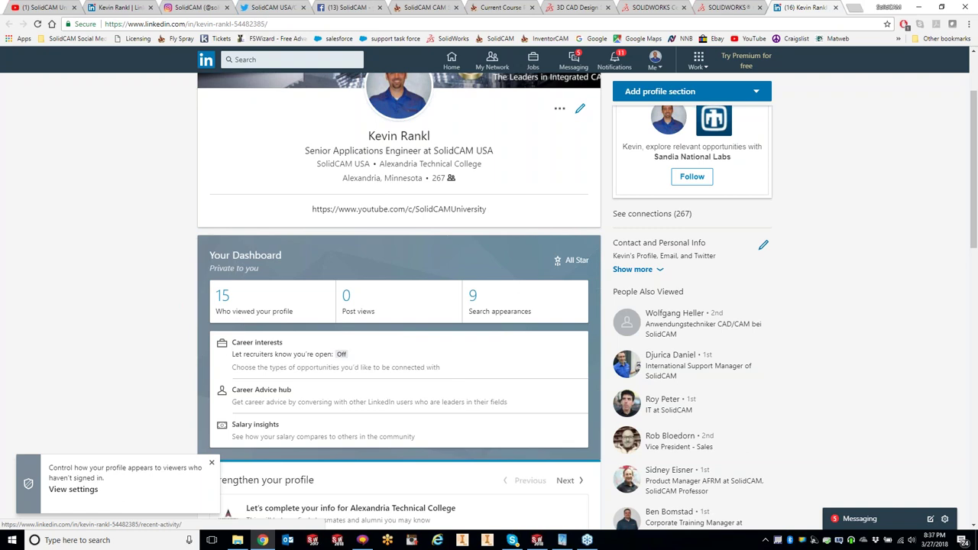
left_click(483, 5)
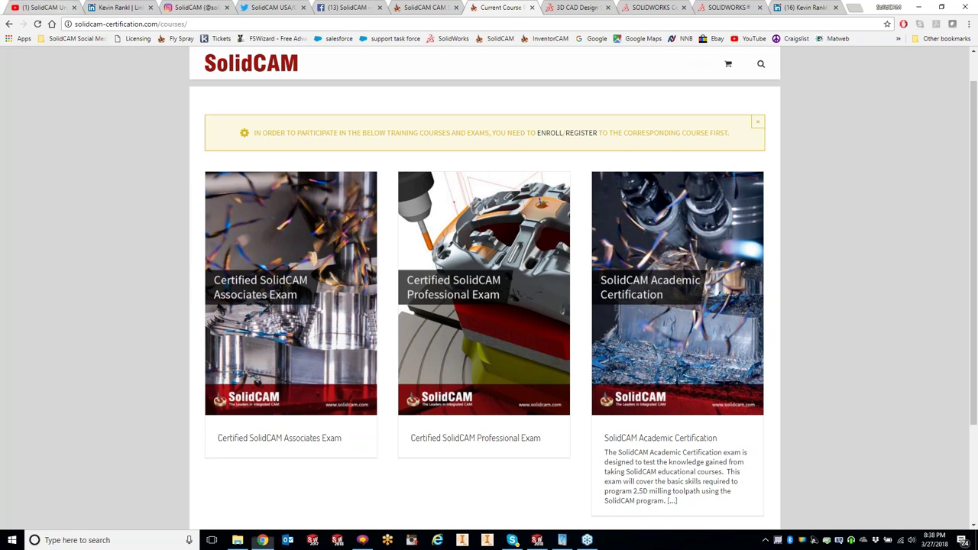
key("ctrl+1")
scroll(240, 377, "down", 3)
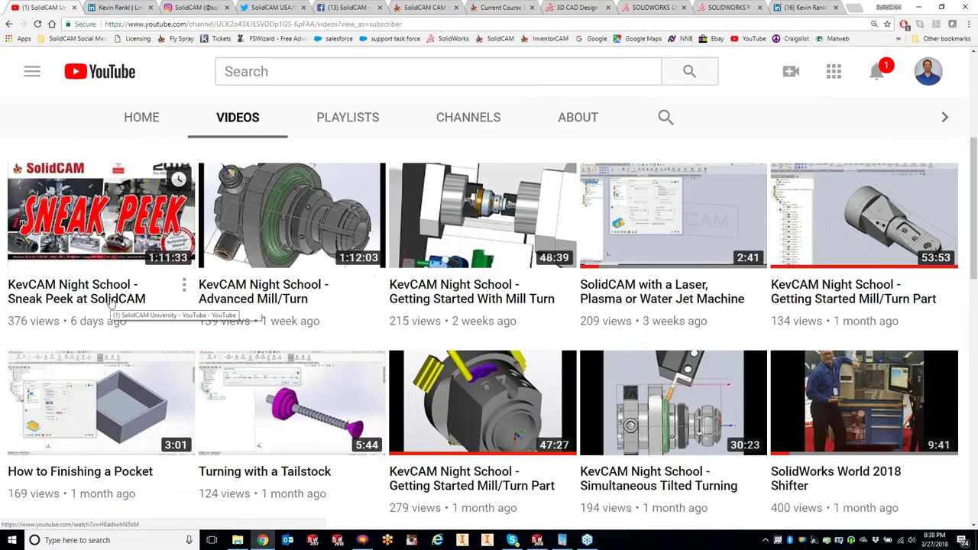
- View and dismiss the YouTube notifications, then minimize Chrome to reveal SOLIDWORKS
left_click(876, 73)
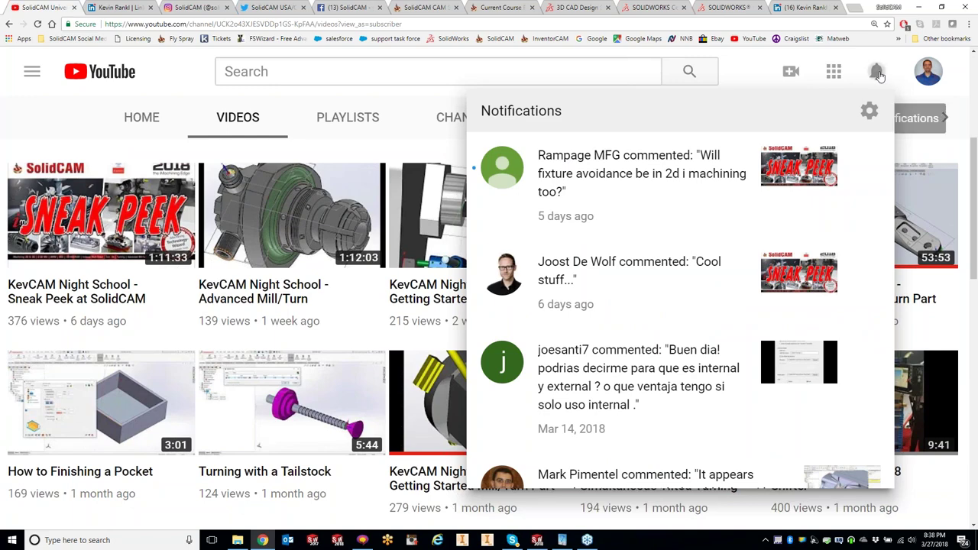
left_click(875, 73)
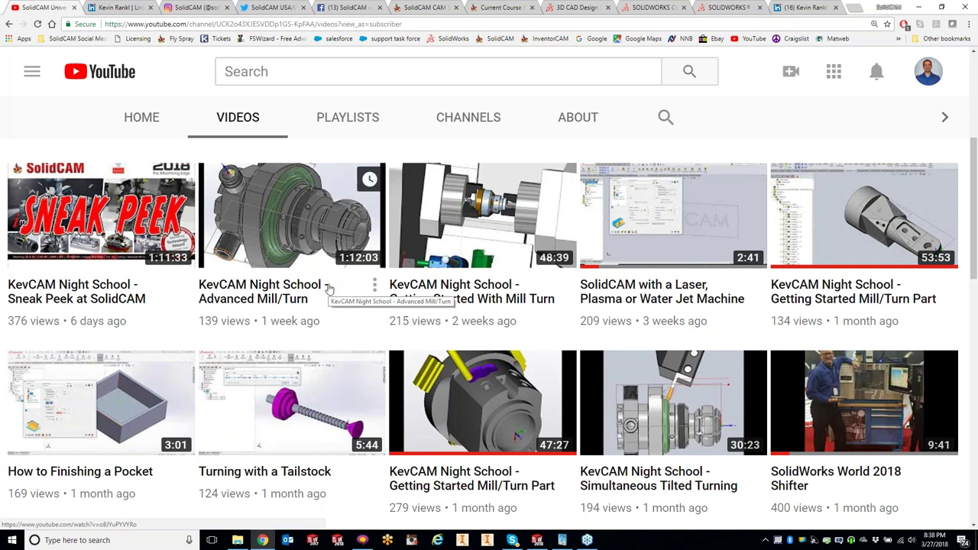
left_click(917, 8)
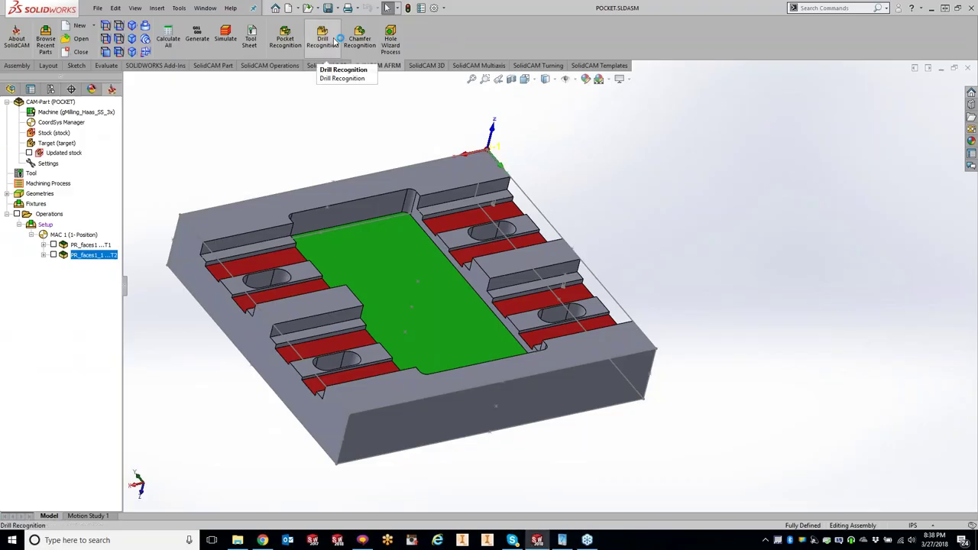